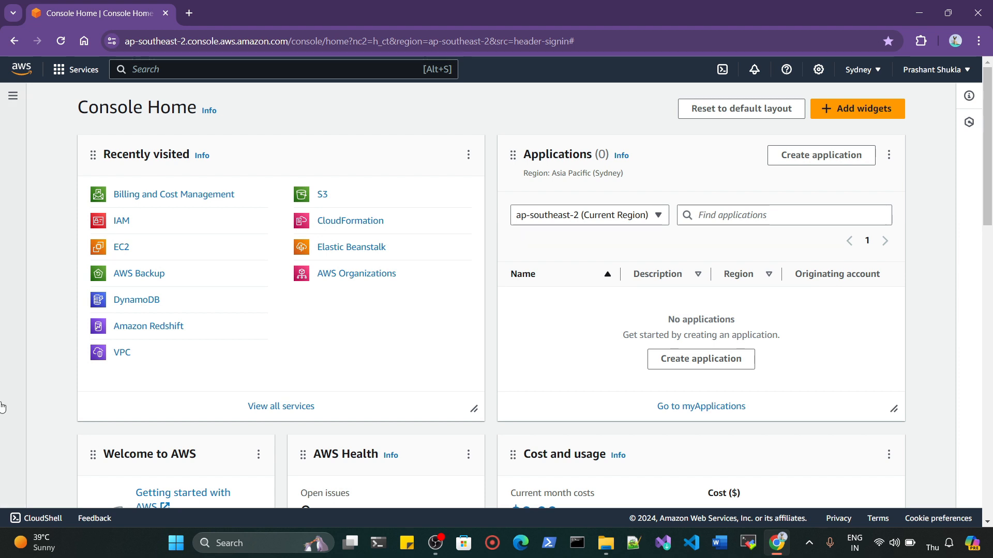
- Start launching a new EC2 instance and name it ebs-ec2
click(122, 248)
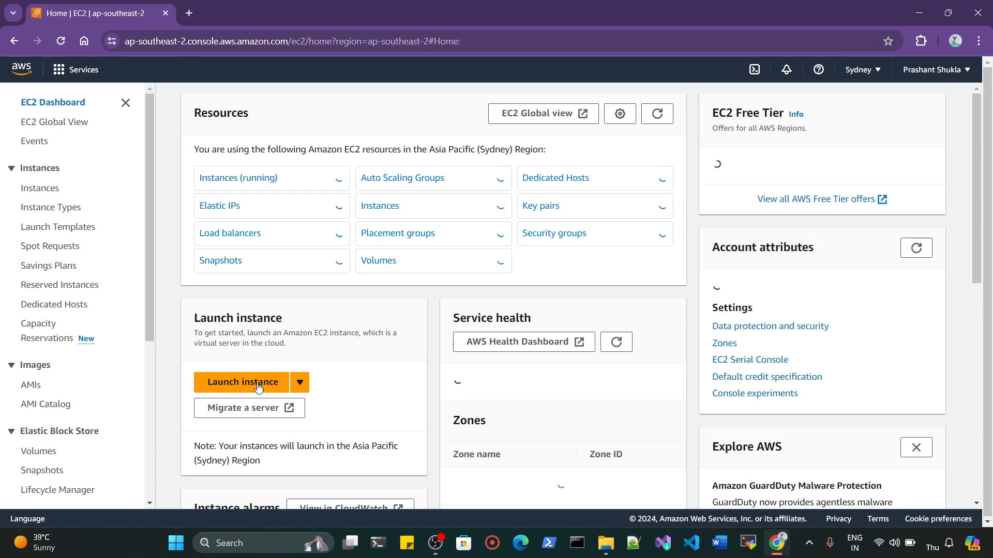
click(250, 386)
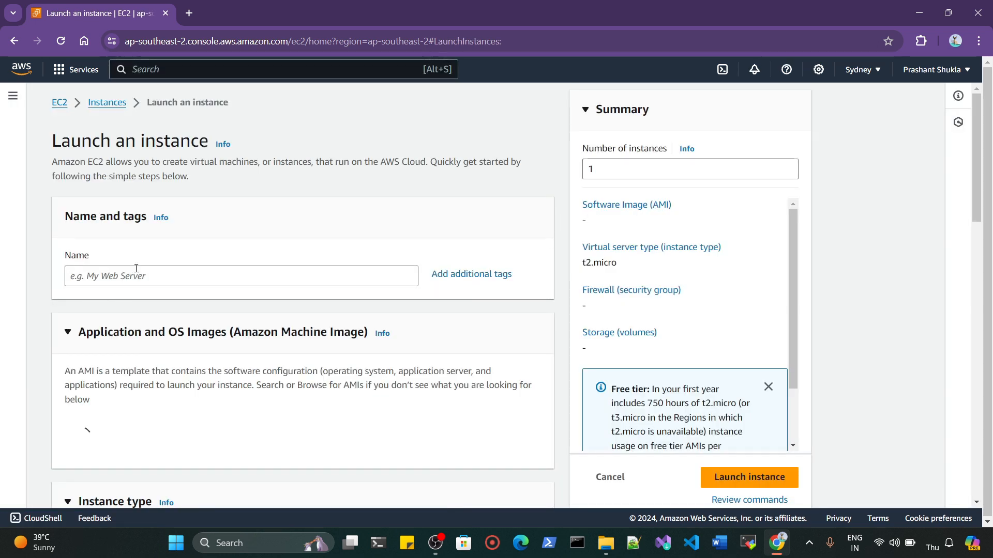
click(162, 268)
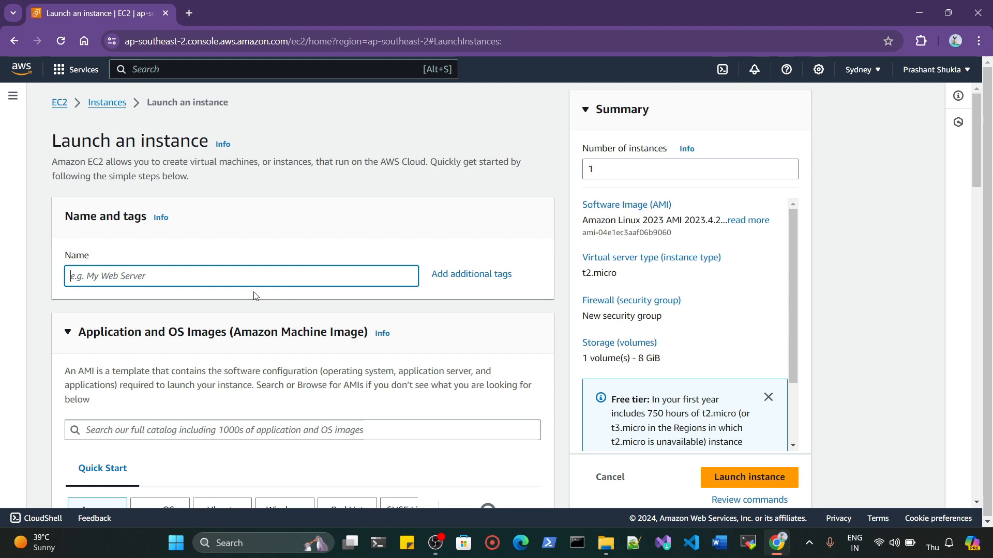
text(ebc)
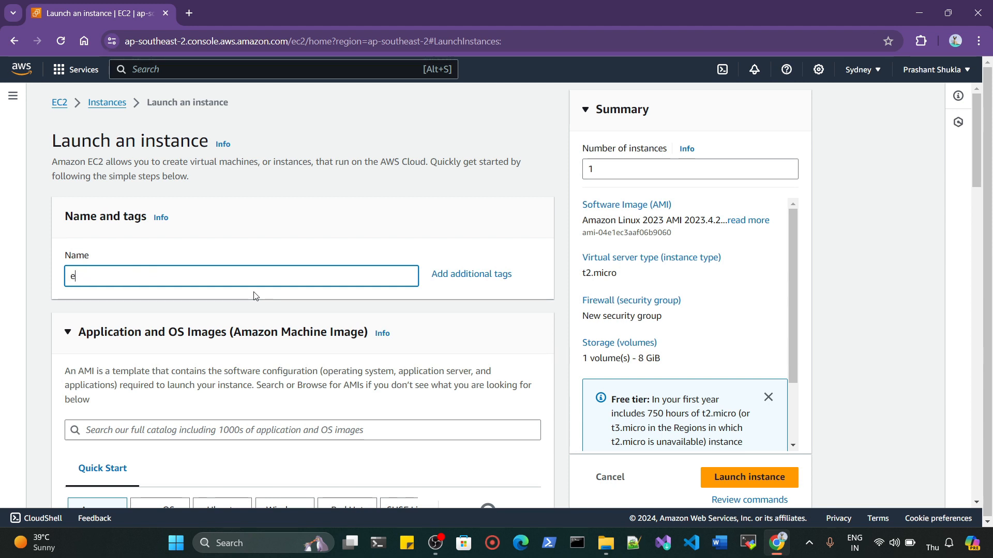
key(BackSpace)
text(s-ec2)
key(Tab)
key(Tab)
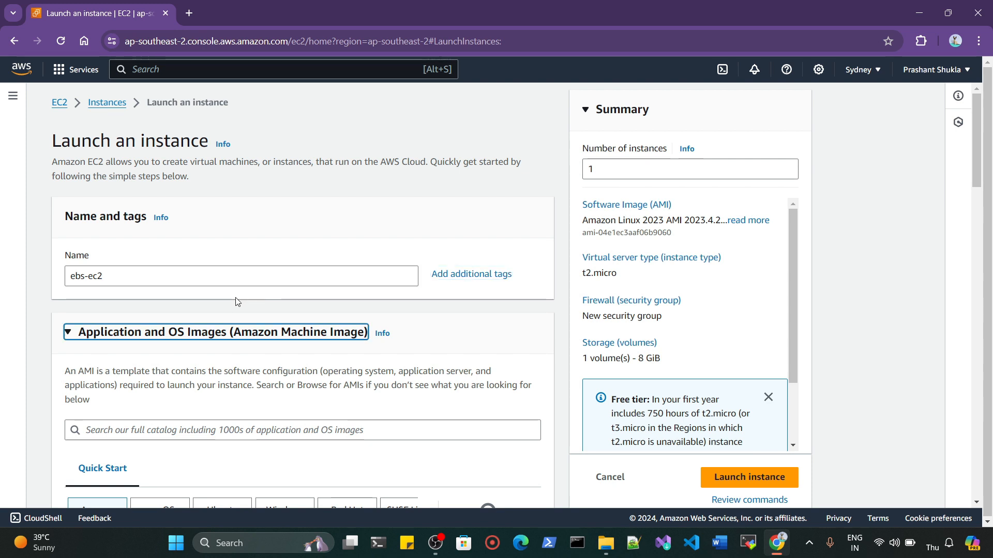
- Choose the free-tier Amazon Linux 2 AMI (HVM) - Kernel 5.10, SSD Volume Type as the machine image
scroll(235, 302, down, 5)
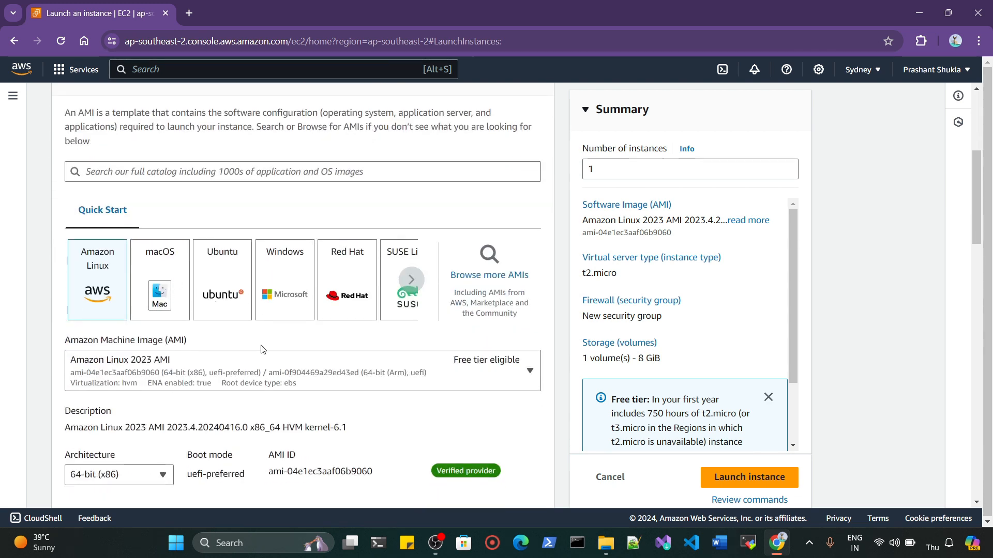
click(270, 367)
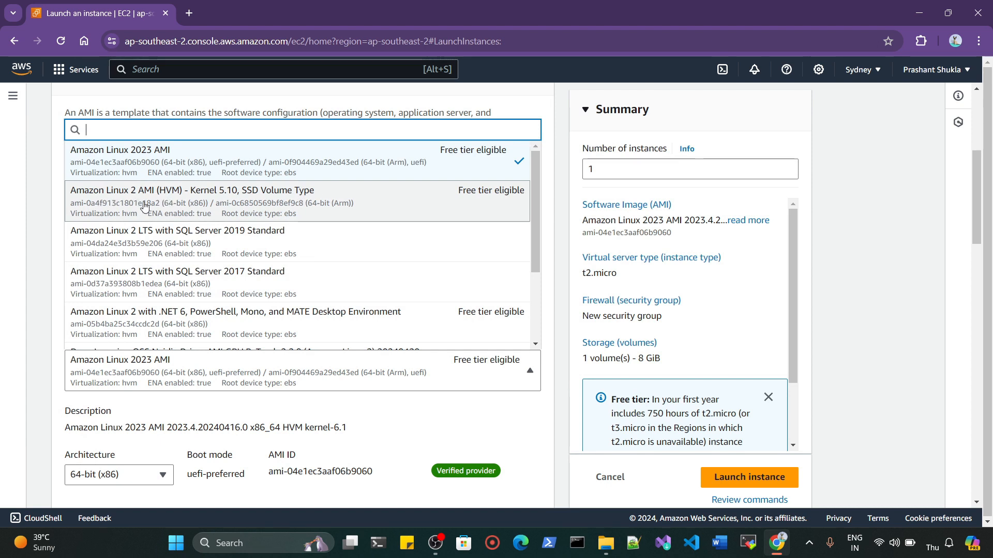
click(226, 210)
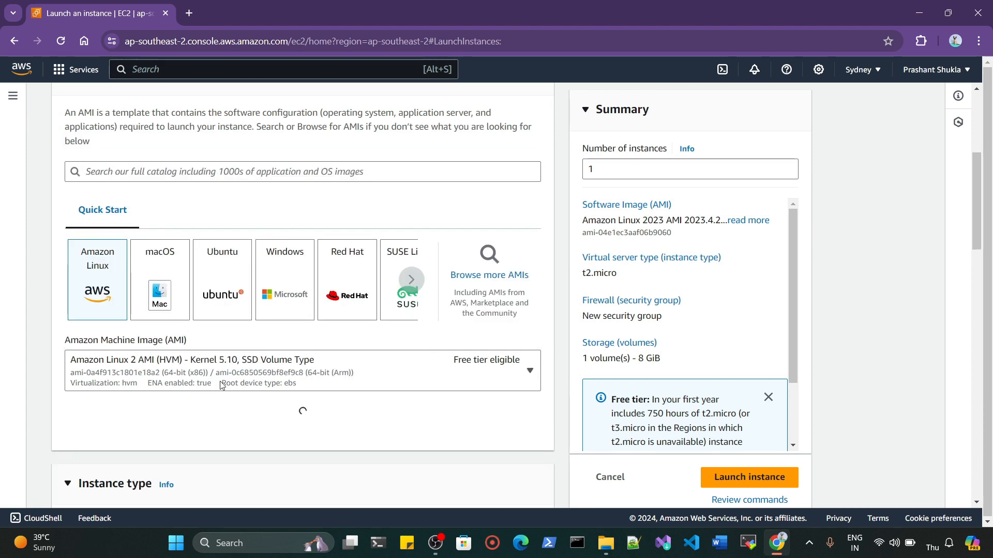
scroll(263, 371, down, 5)
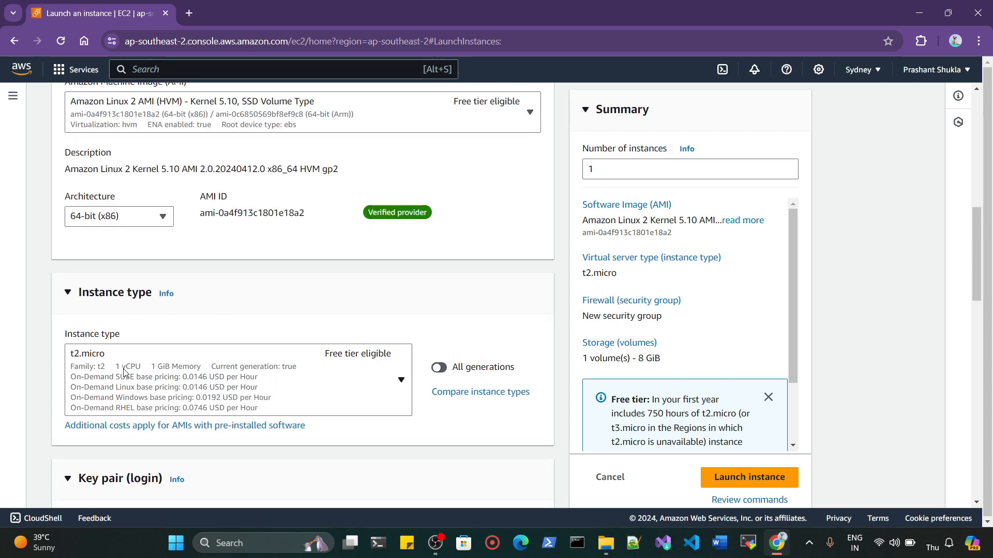
- Create an RSA key pair named ebs-key in .pem format and save ebs-key.pem in the Downloads folder
scroll(226, 355, down, 7)
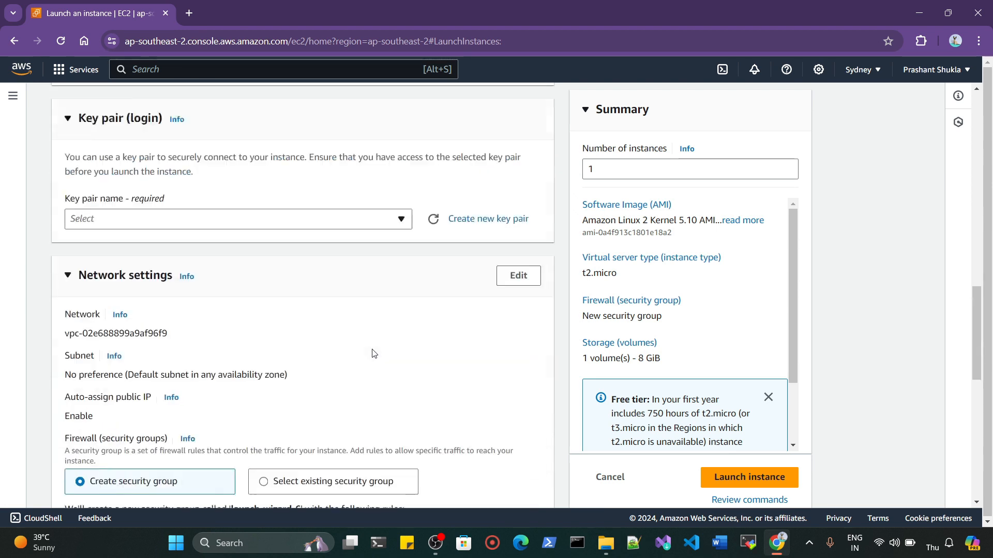
click(491, 191)
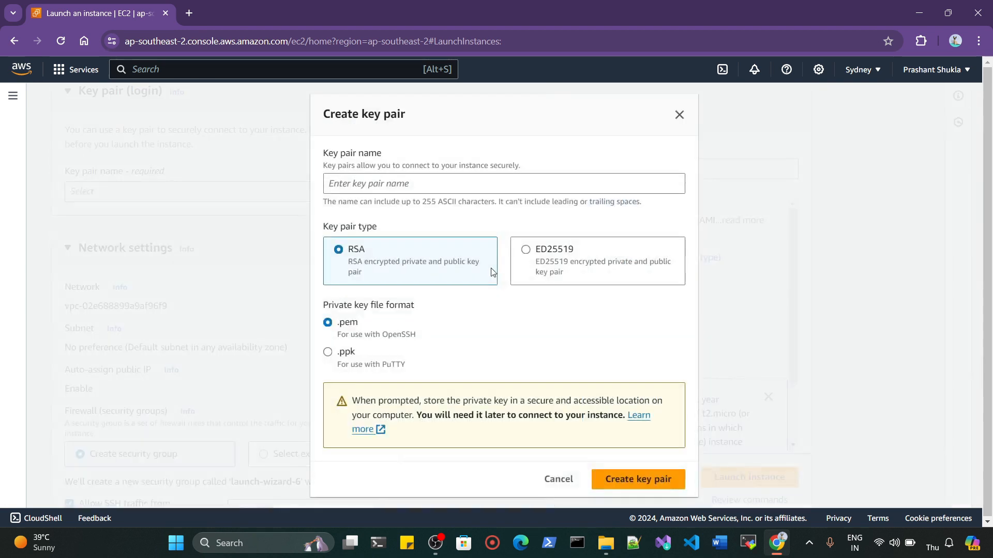
click(442, 181)
text(ebs-key)
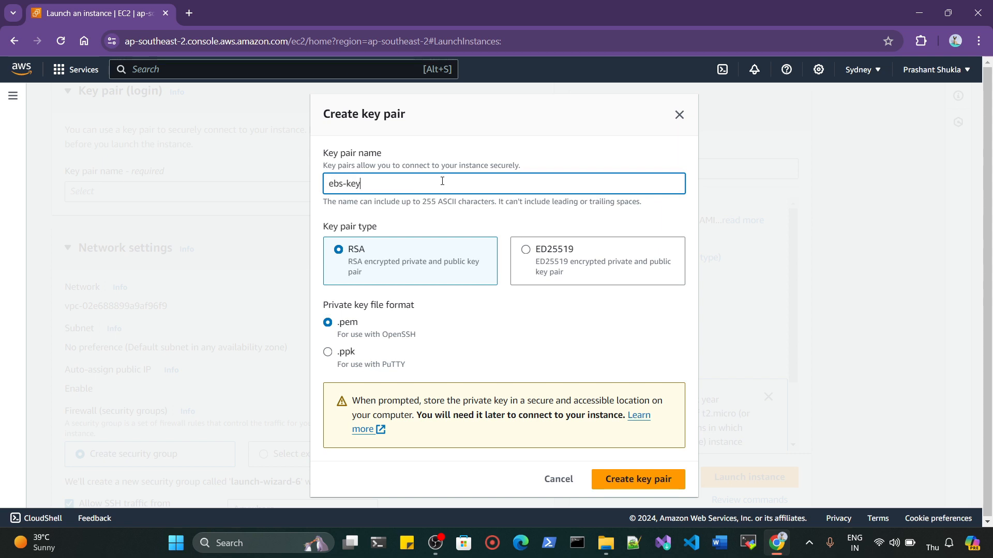
click(609, 480)
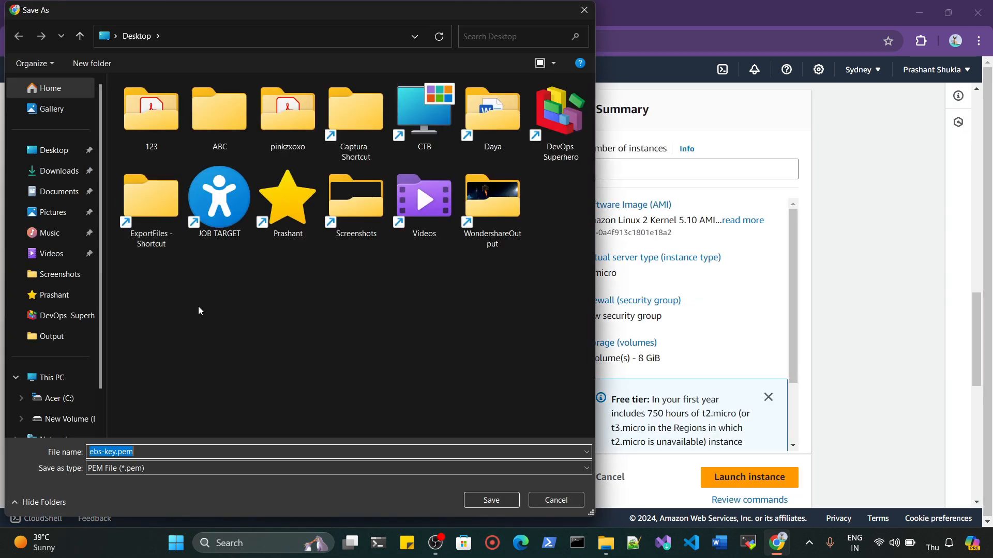
click(32, 170)
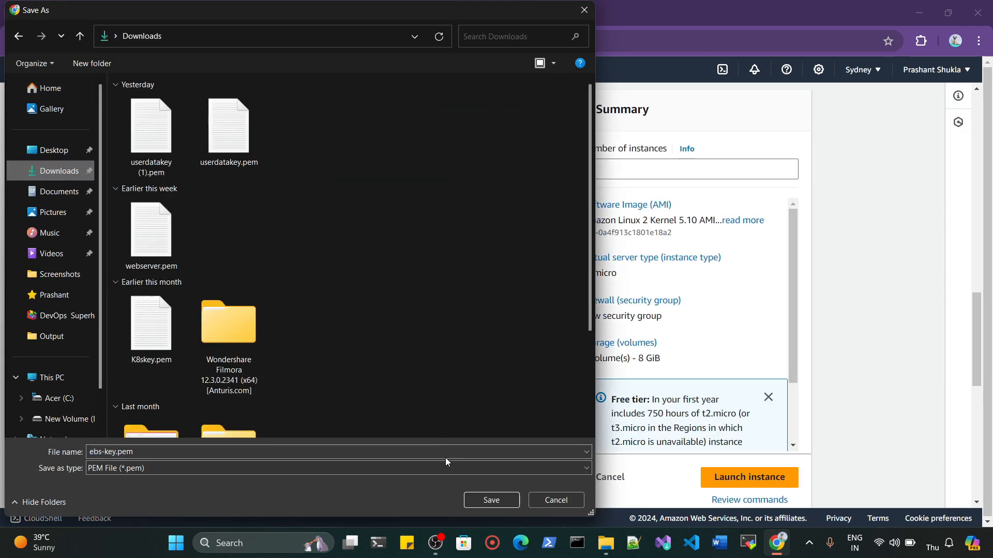
click(483, 504)
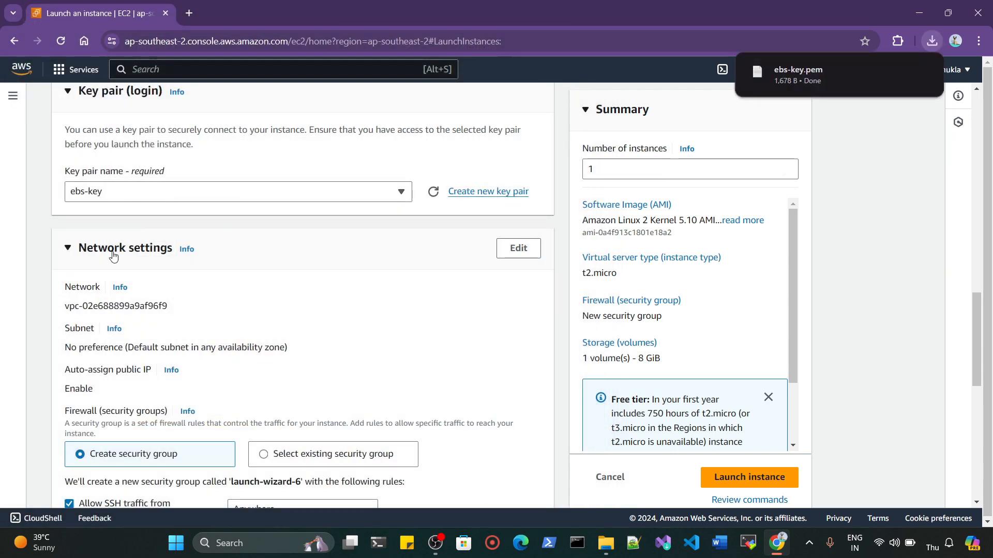
- Allow HTTP traffic from the internet in the new security group, alongside SSH from anywhere
scroll(163, 306, down, 3)
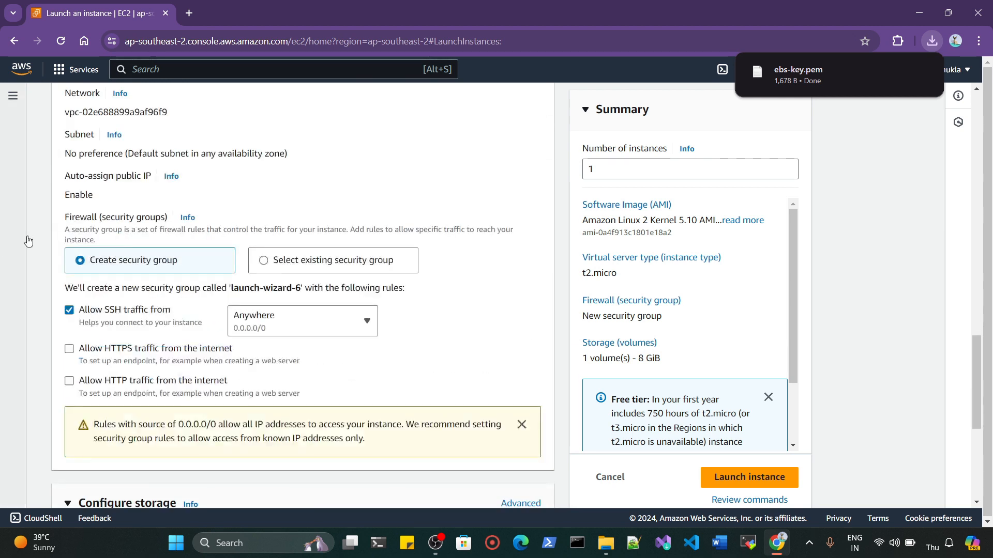
scroll(135, 305, up, 3)
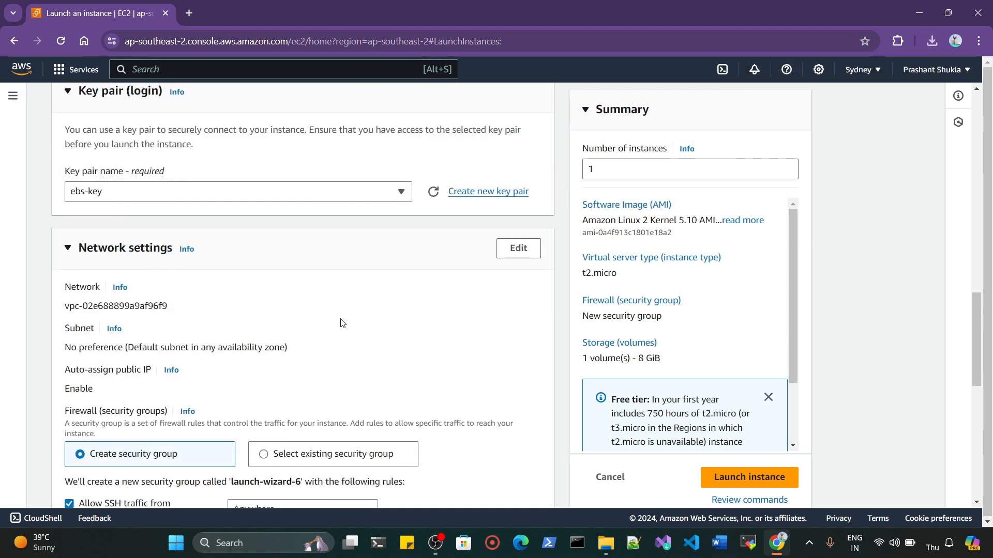
scroll(341, 323, down, 3)
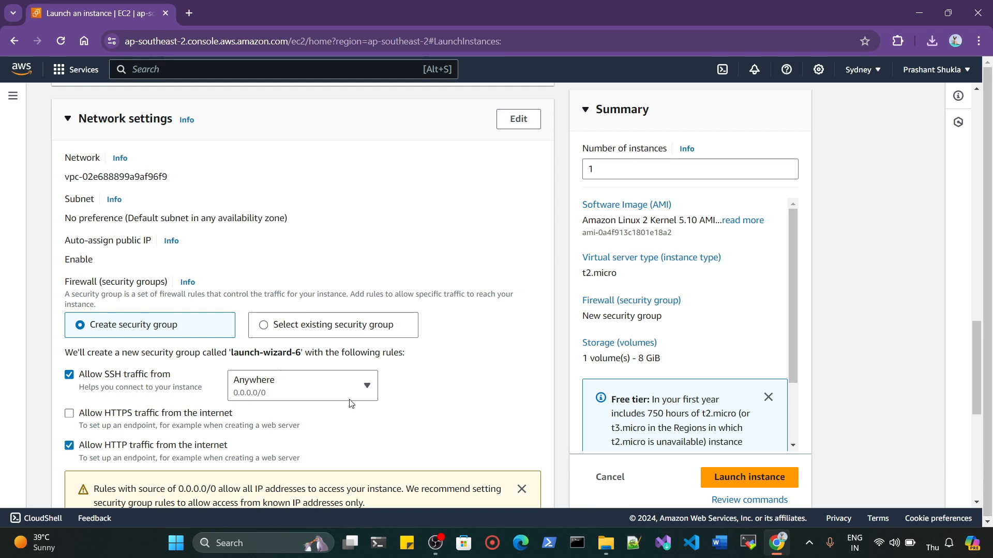
- Launch the instance with a single 8 GiB gp2 root volume
scroll(69, 447, down, 7)
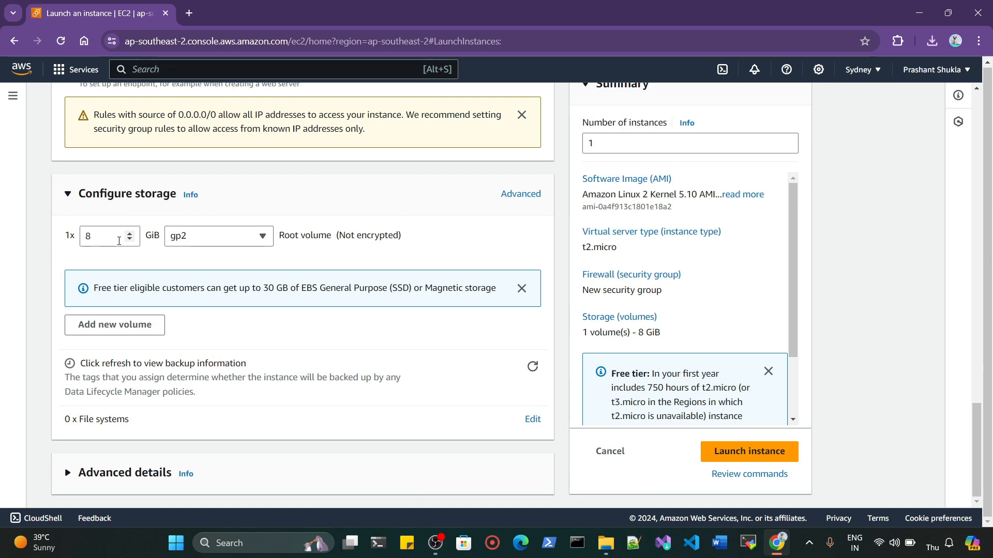
drag(111, 239, 61, 242)
click(117, 235)
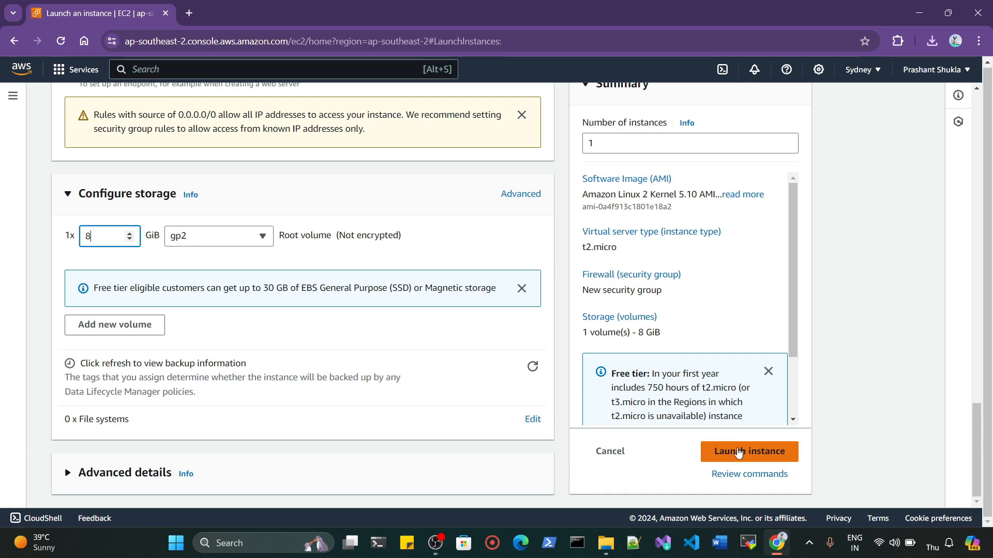
click(743, 453)
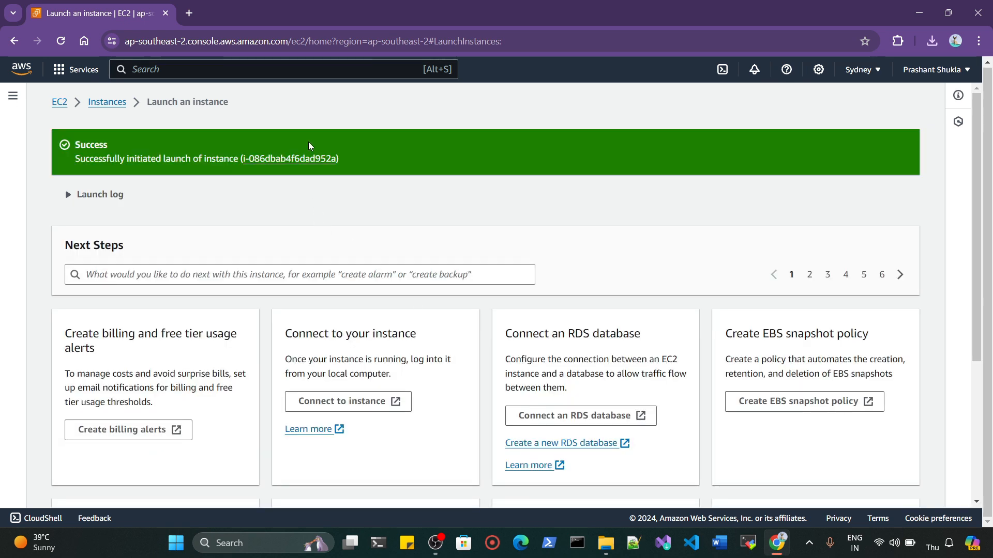
- Find the launched ebs-ec2 instance, refresh its state and connect to it through EC2 Instance Connect as ec2-user
click(305, 159)
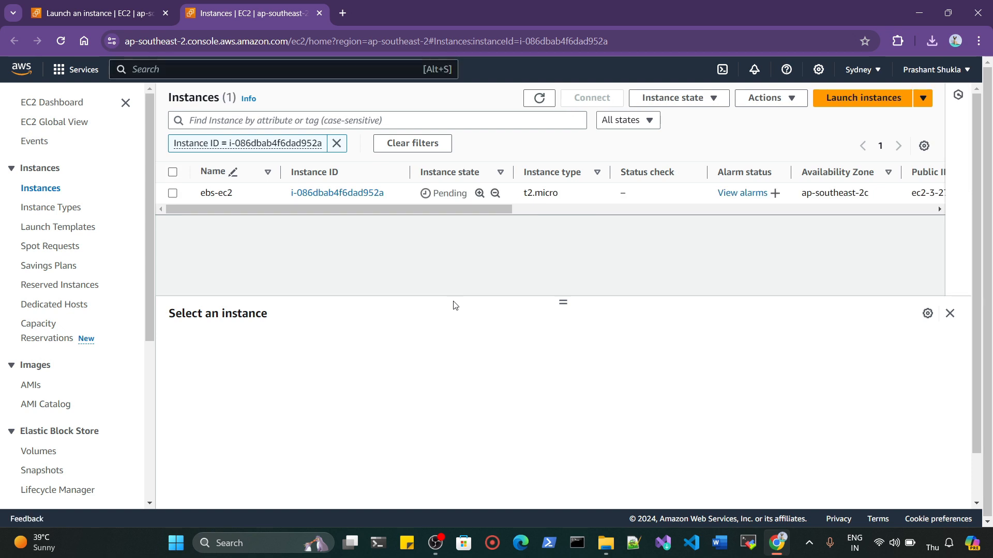
click(550, 98)
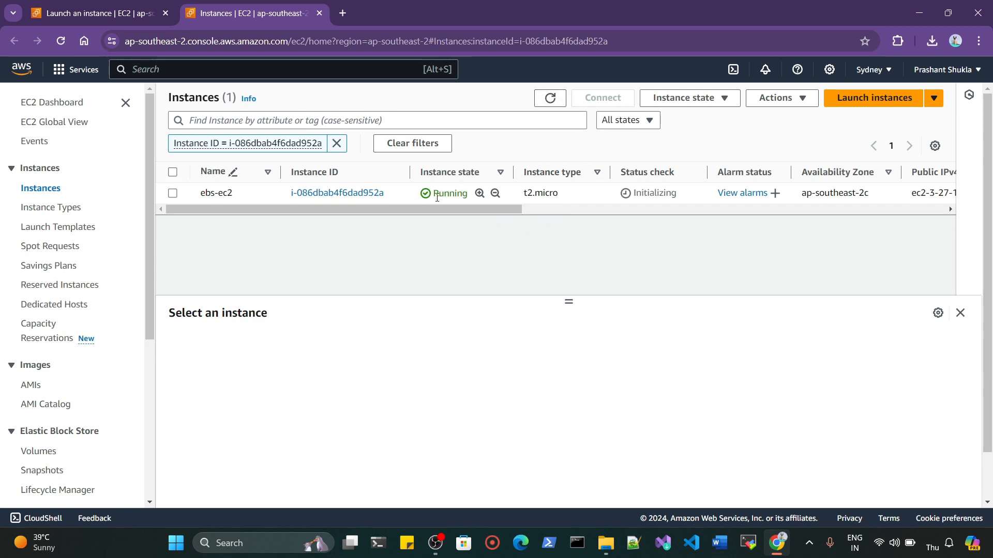
click(259, 194)
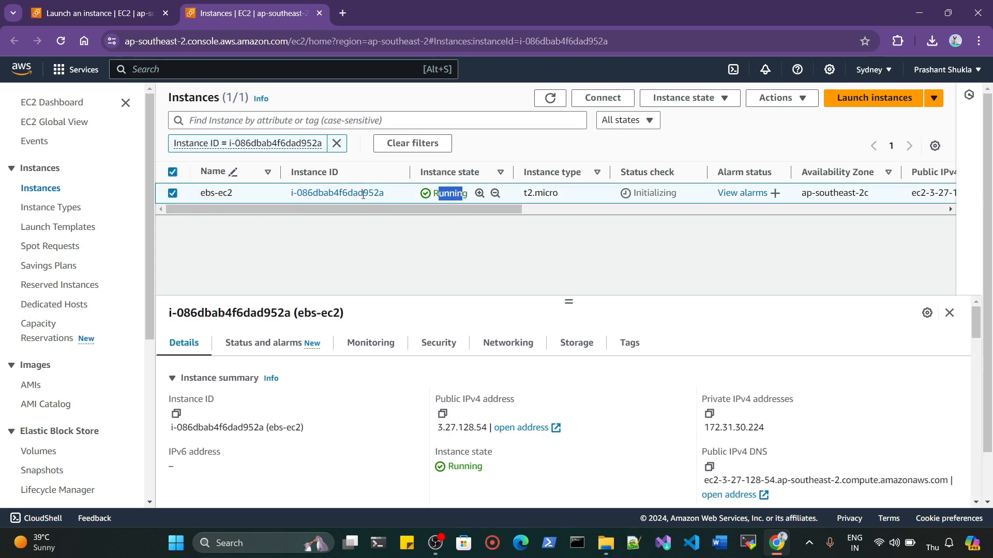
click(605, 98)
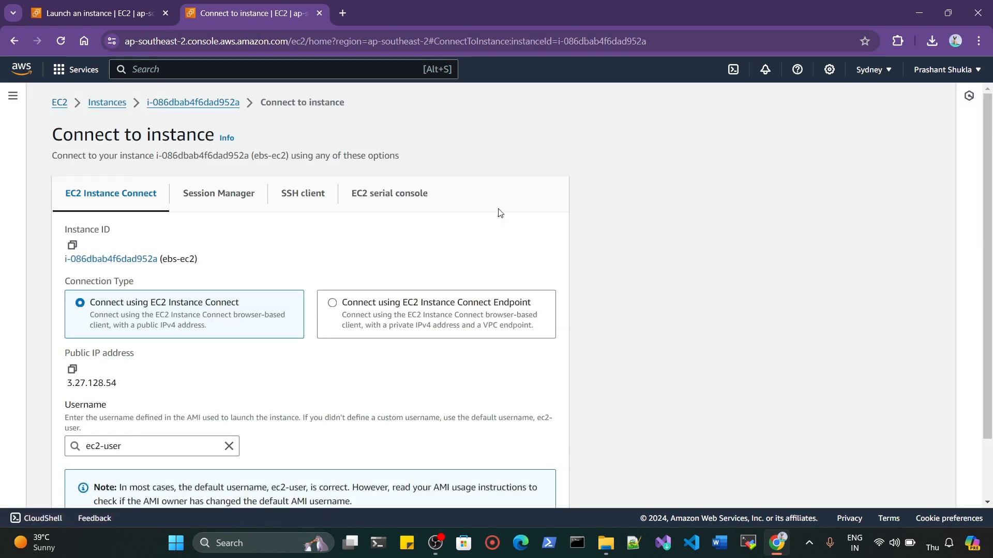
scroll(205, 299, down, 2)
click(536, 485)
- Duplicate the launch page in a new browser tab, show the instances list in the original, and return to the Instance Connect session
click(96, 13)
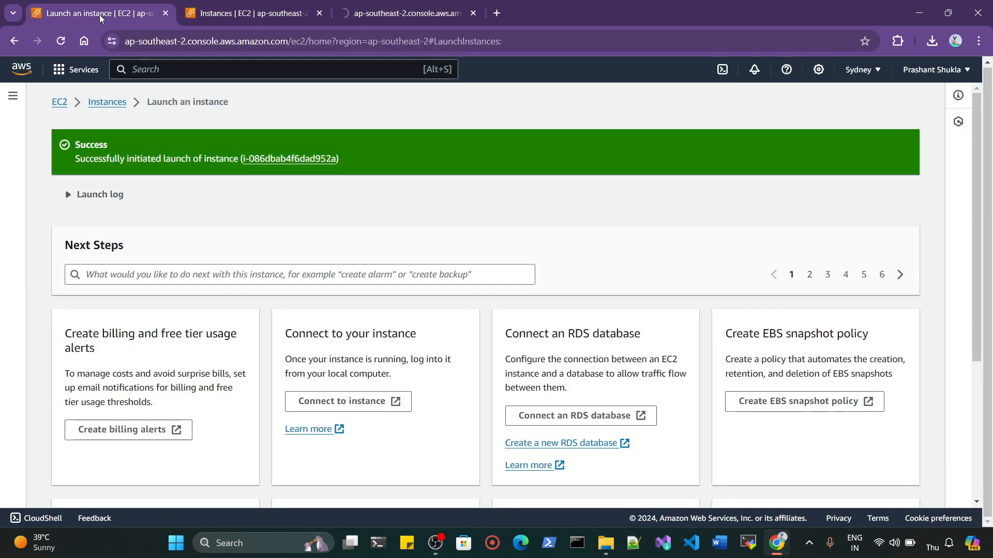
right_click(100, 14)
click(146, 130)
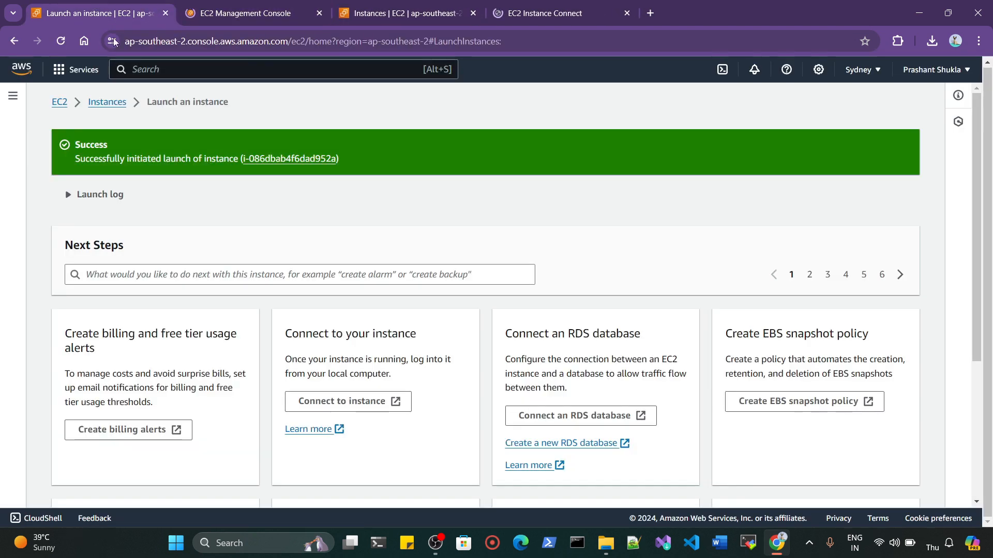
click(98, 113)
click(246, 5)
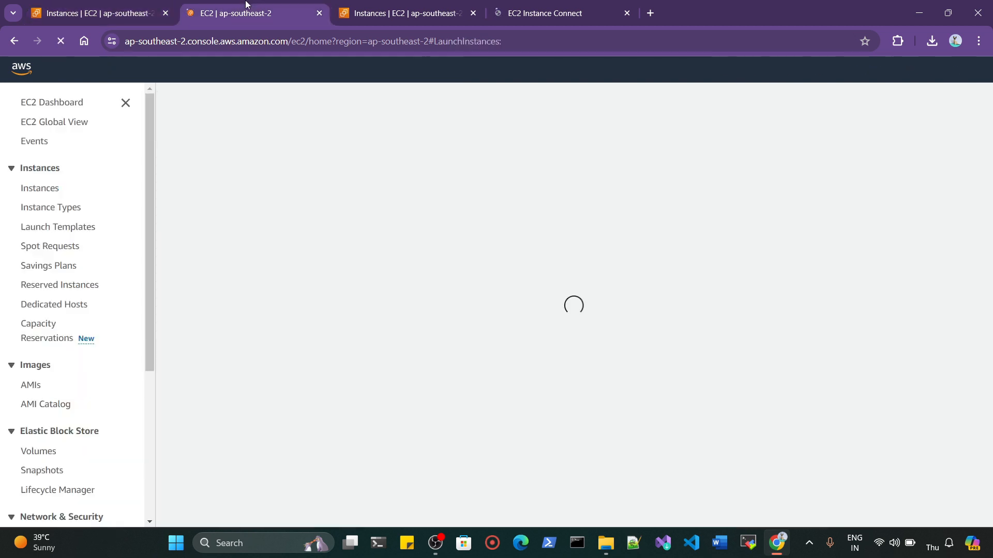
click(408, 13)
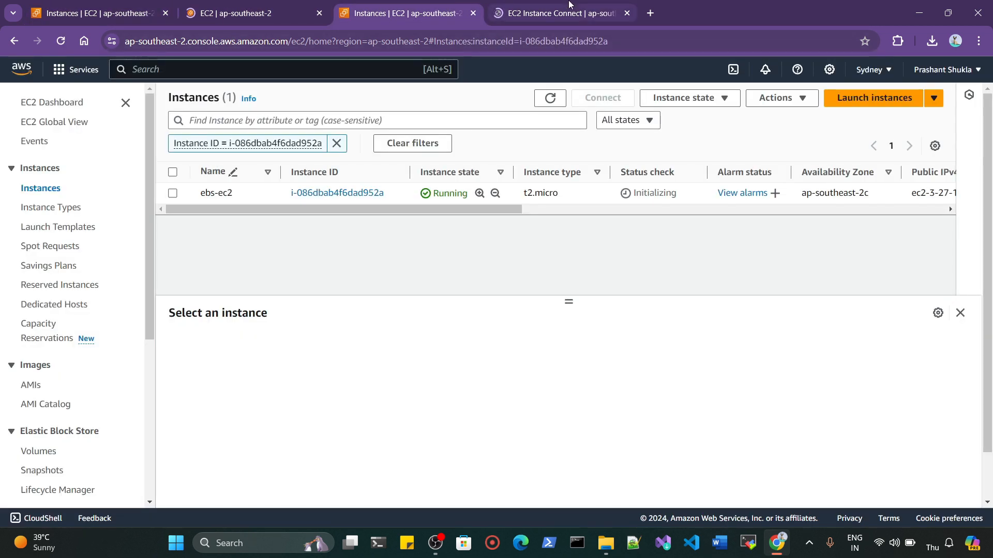
click(572, 12)
click(327, 6)
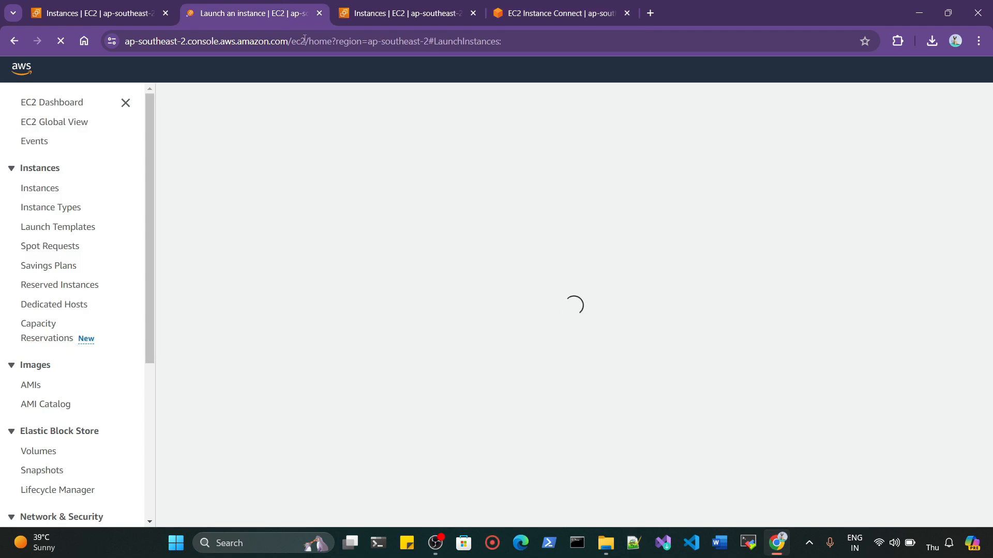
click(532, 12)
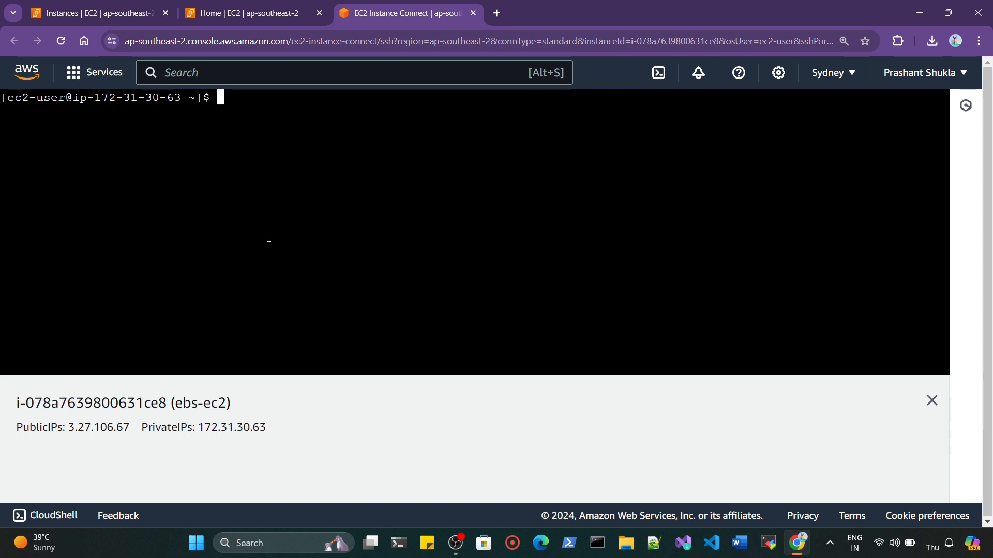
- List the instance's block devices with lsblk and highlight the disk and partition rows in the output
key(Return)
key(Return)
key(Return)
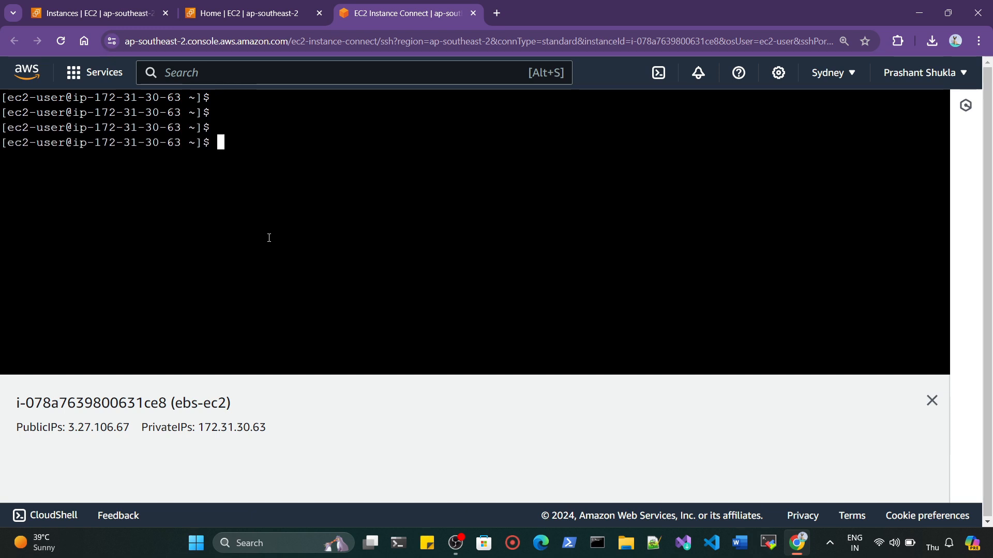
text(lsblk)
key(Return)
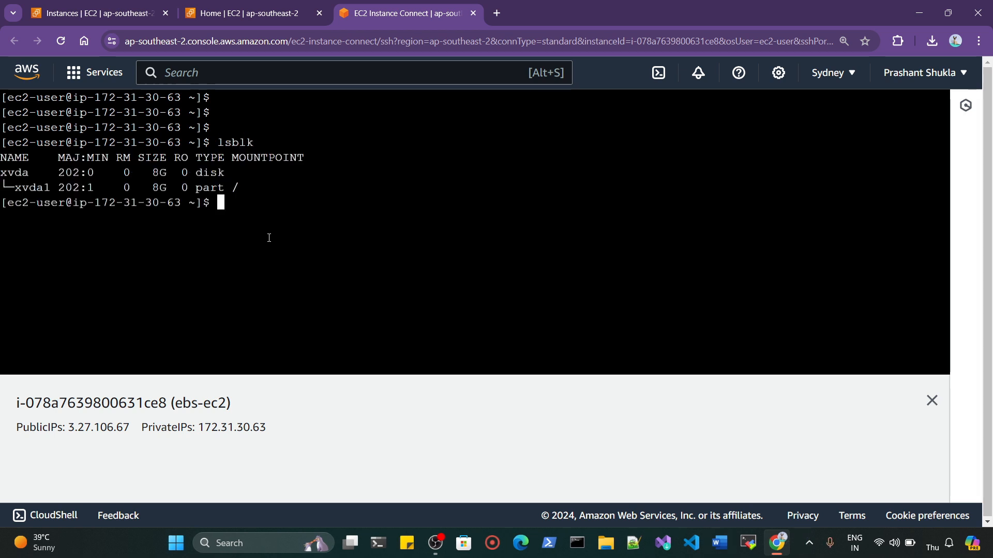
key(Return)
key(Return)
drag(244, 195, 2, 180)
click(25, 187)
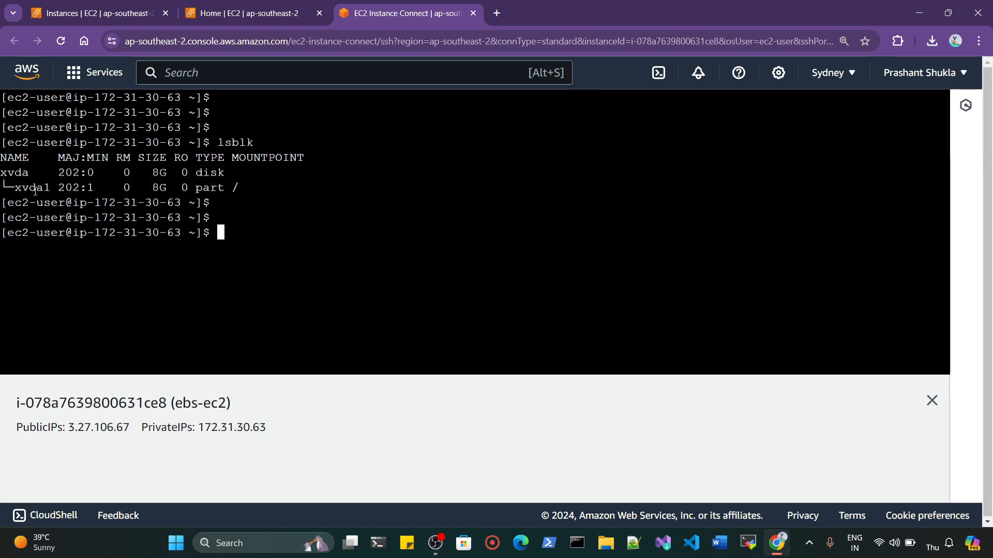
drag(247, 190, 2, 169)
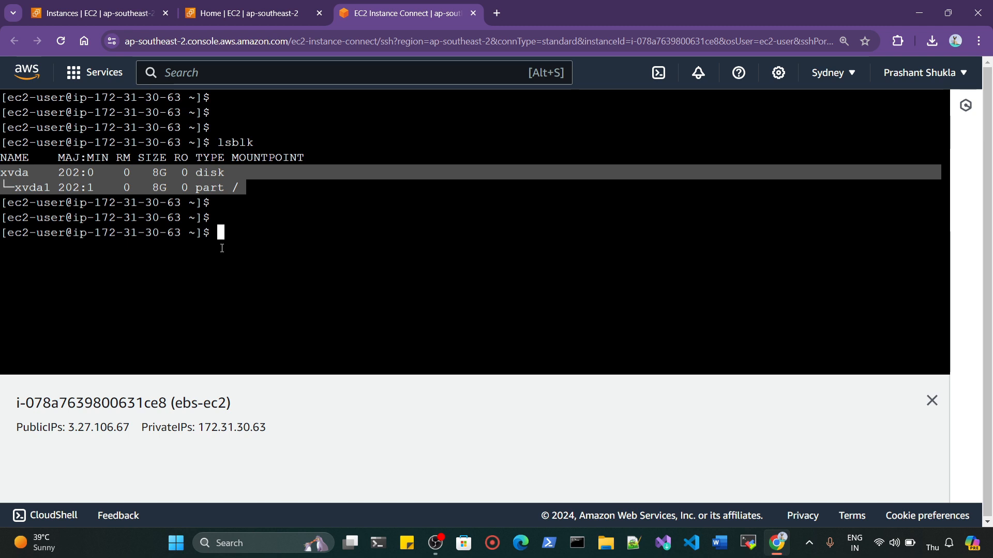
- Return to the EC2 dashboard and show the Elastic Block Store volumes list
click(231, 172)
click(240, 23)
click(243, 80)
scroll(63, 248, down, 1)
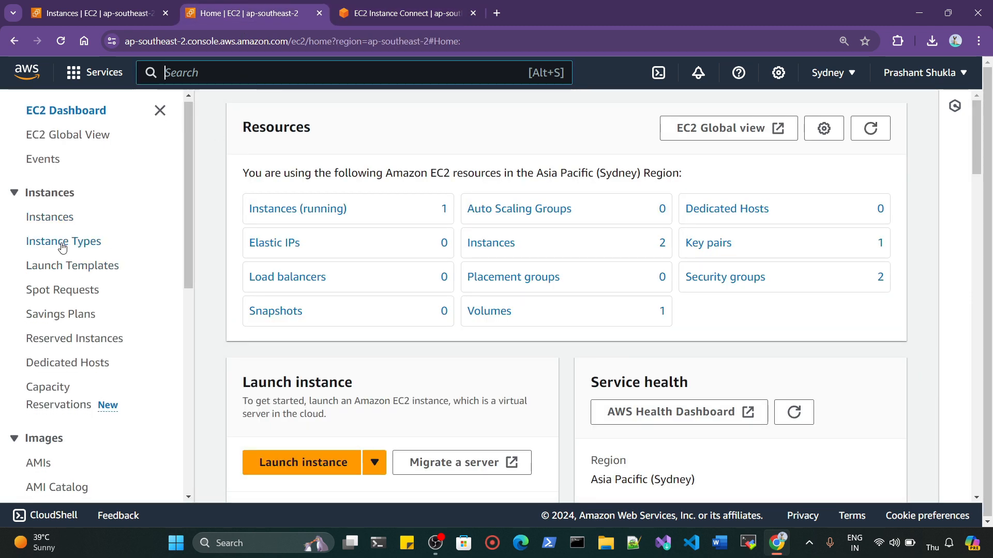
scroll(63, 247, down, 6)
click(52, 227)
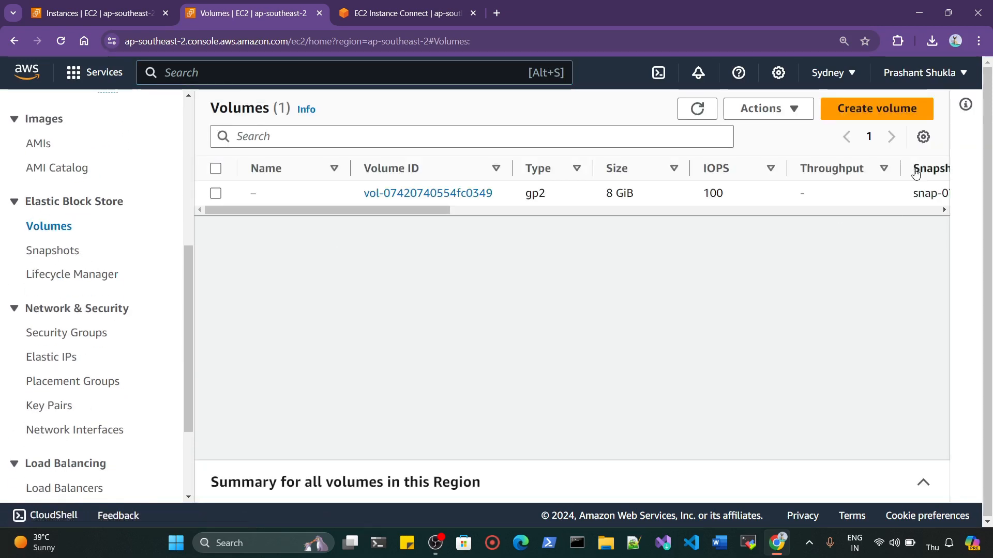
- Start creating a new General Purpose SSD (gp3) volume and set its size to 7 GiB
click(880, 111)
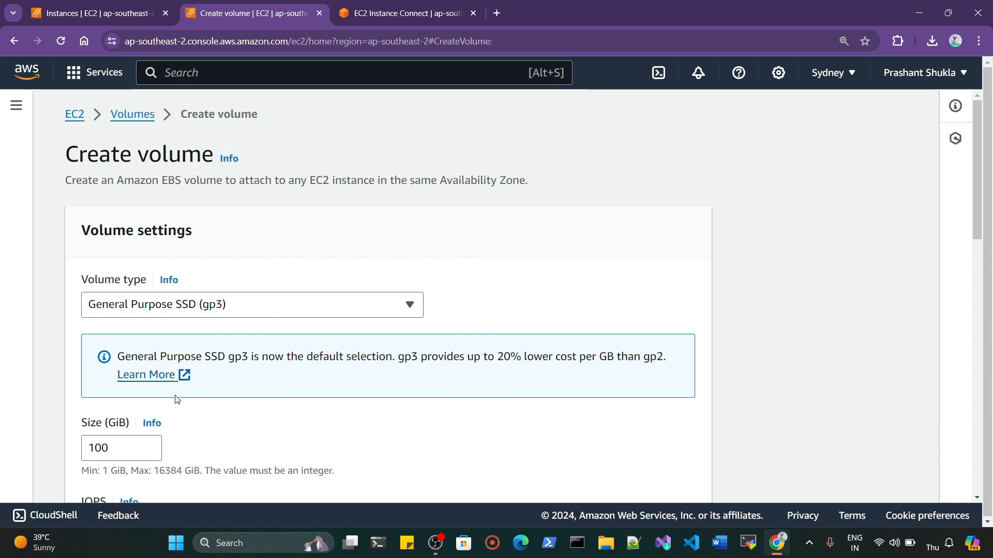
scroll(177, 399, down, 3)
double_click(99, 254)
text(7)
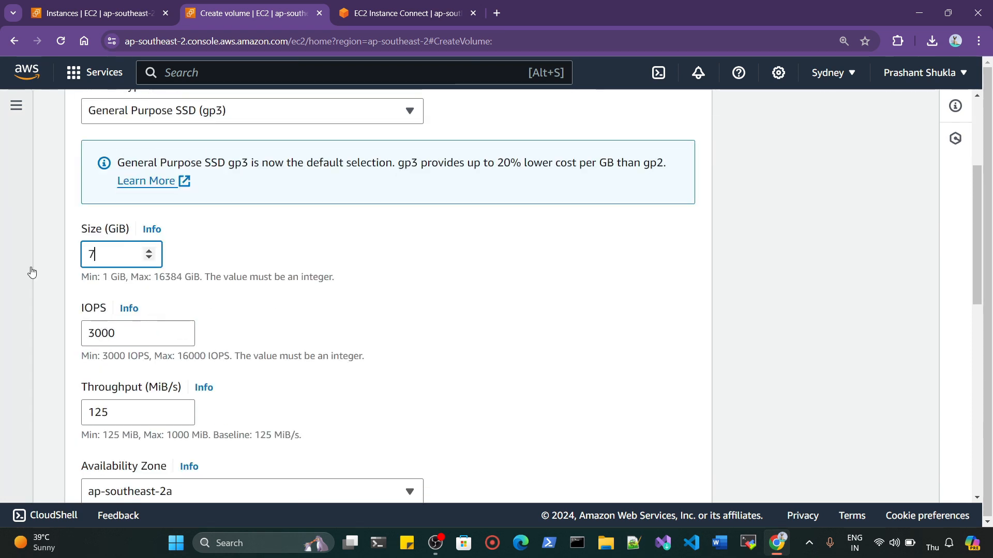
- Check the ebs-ec2 instance's Availability Zone in the instances list and set the new volume's zone to ap-southeast-2c
scroll(219, 376, down, 5)
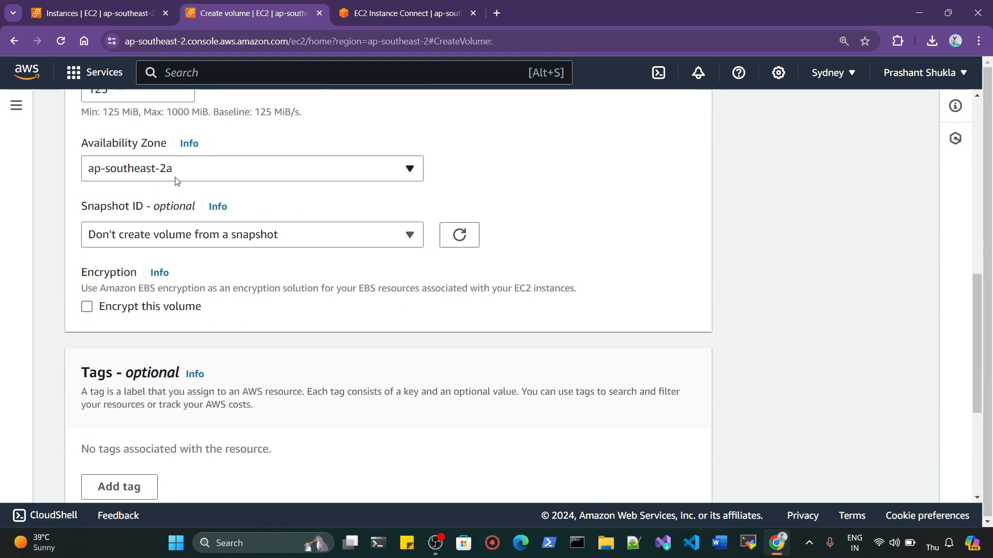
click(98, 13)
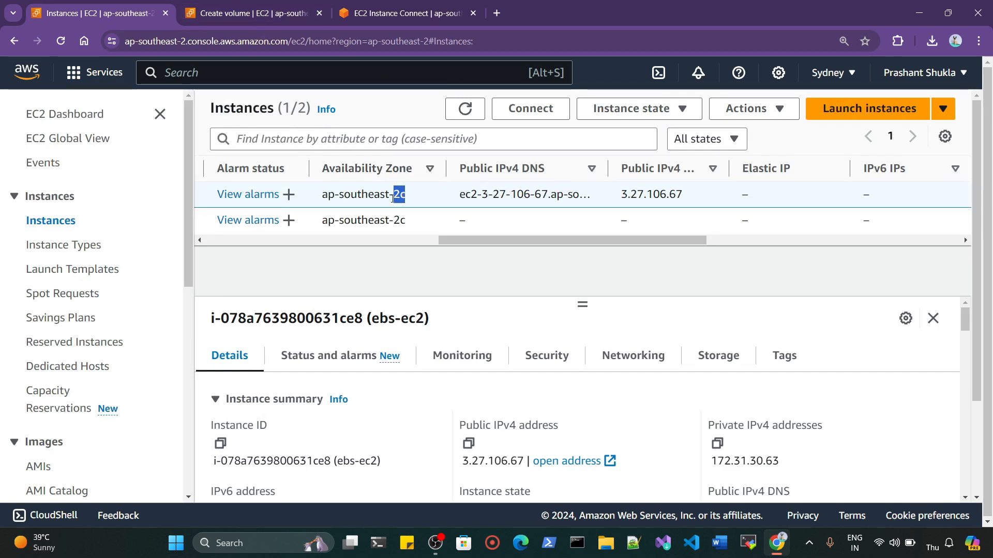
click(253, 13)
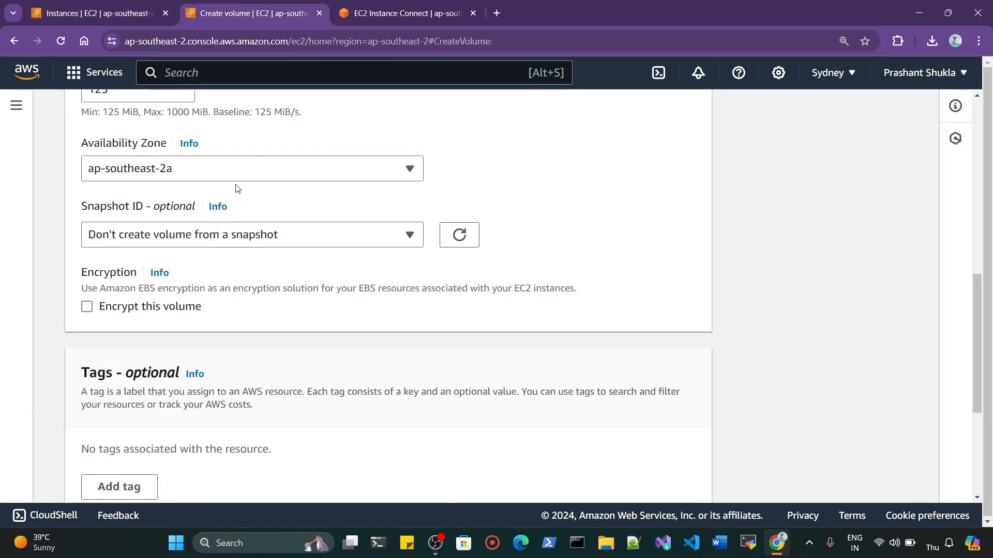
click(202, 176)
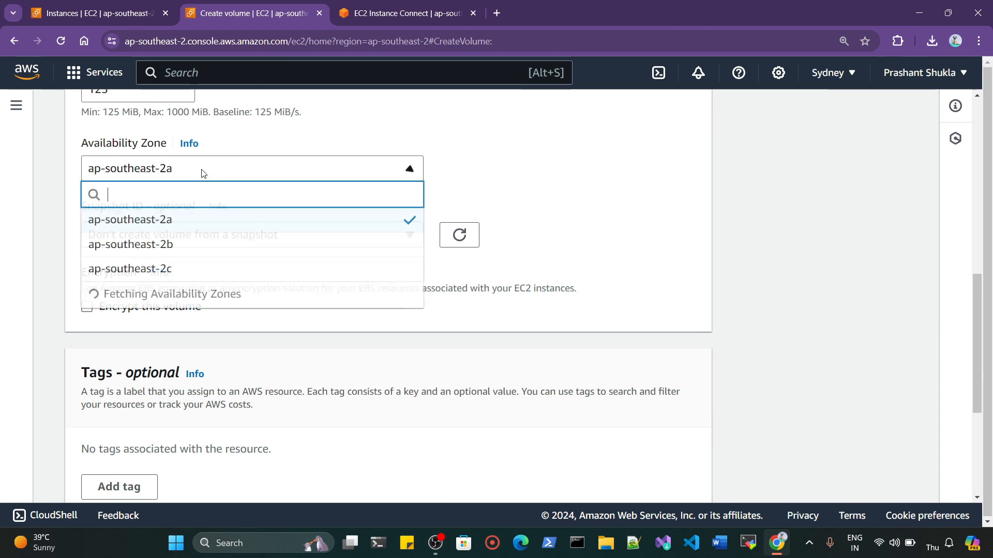
click(181, 274)
- Add a tag with key Name and value ebs-1, and create the volume
scroll(310, 305, down, 4)
click(139, 293)
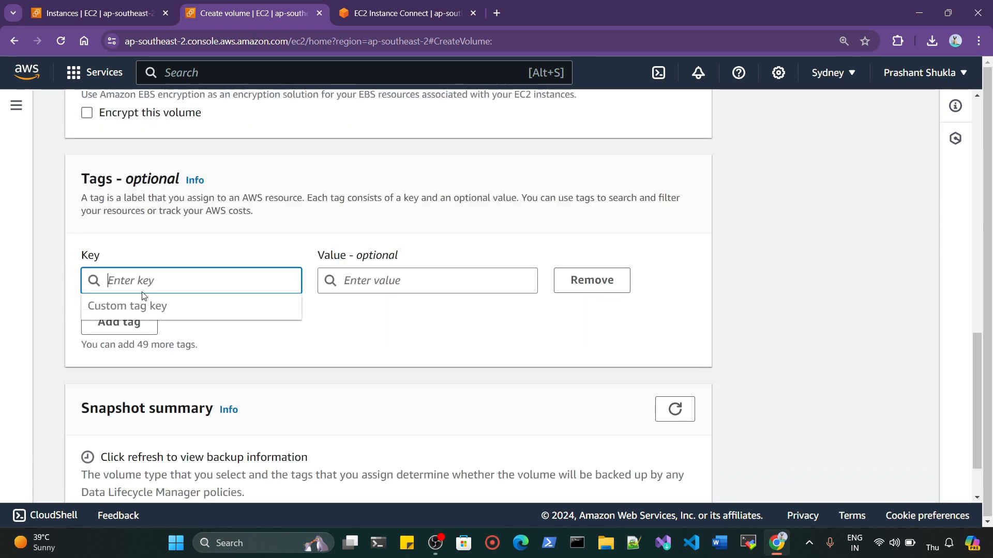
text(Name)
key(Tab)
key(Tab)
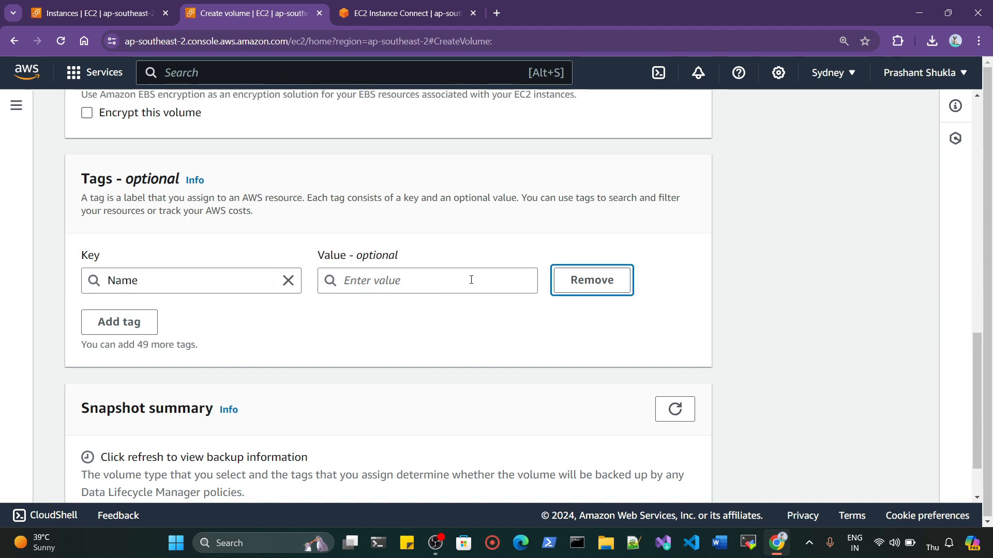
click(471, 280)
text(ebs-1)
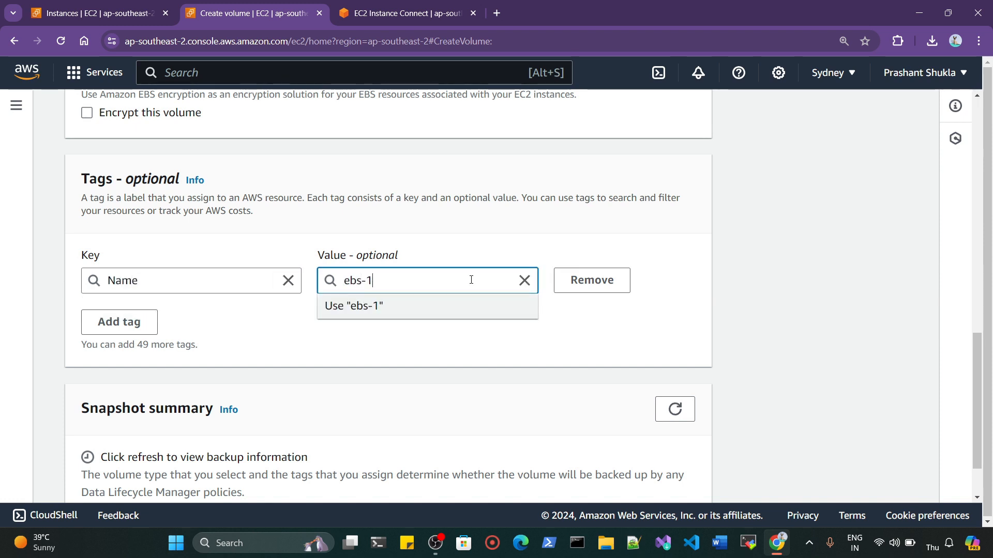
click(437, 310)
scroll(548, 387, down, 2)
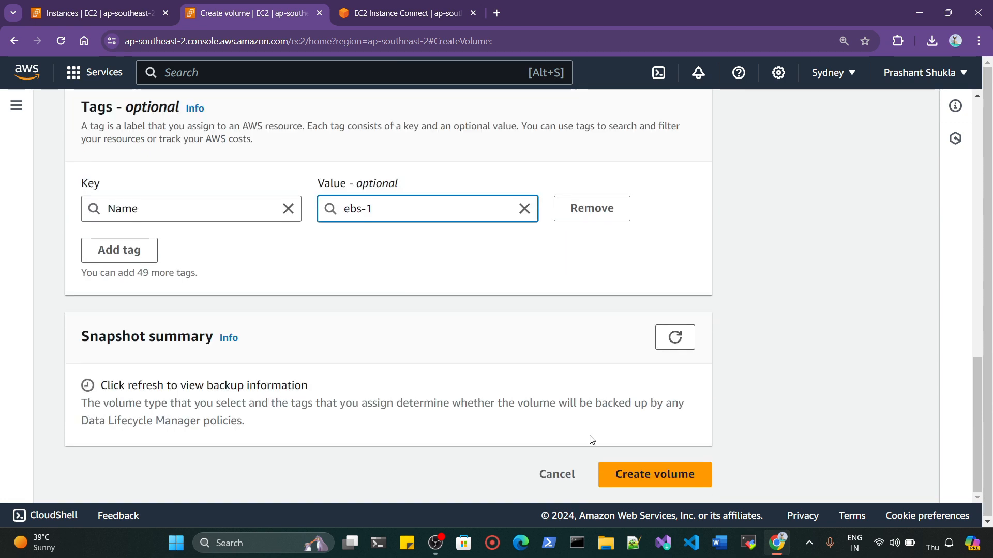
click(670, 486)
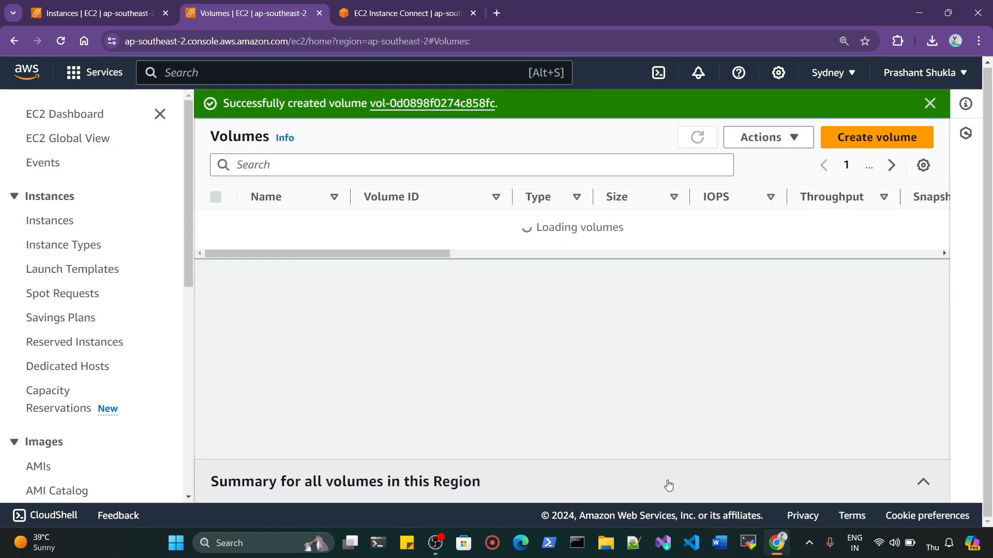
- Check the state of the ebs-1 volume in the volumes list and refresh the list
click(626, 247)
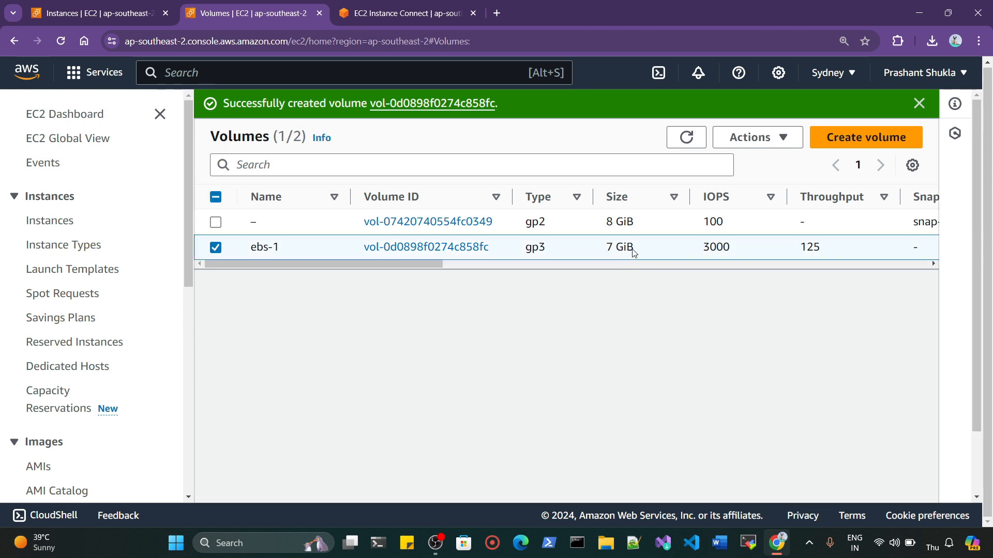
drag(365, 262, 646, 265)
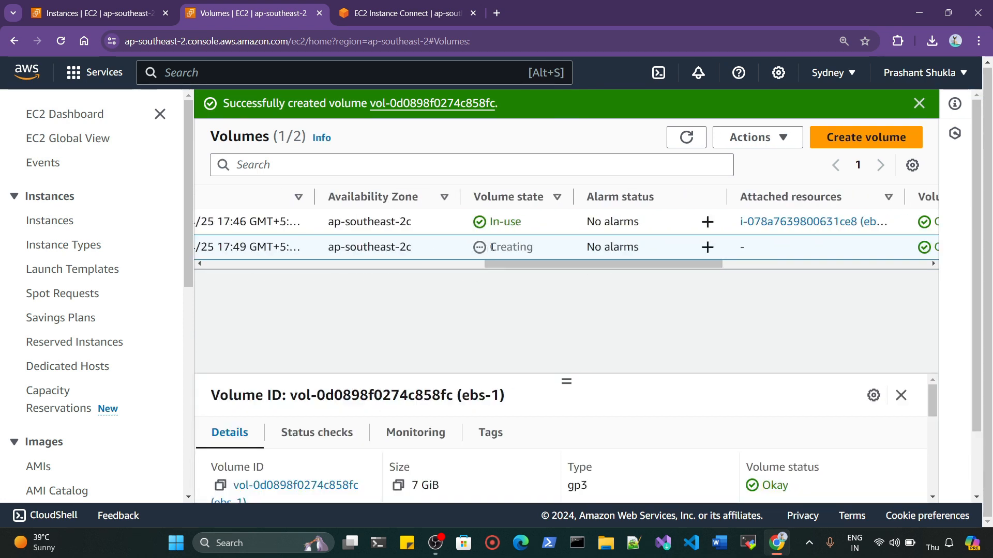
drag(489, 247, 548, 252)
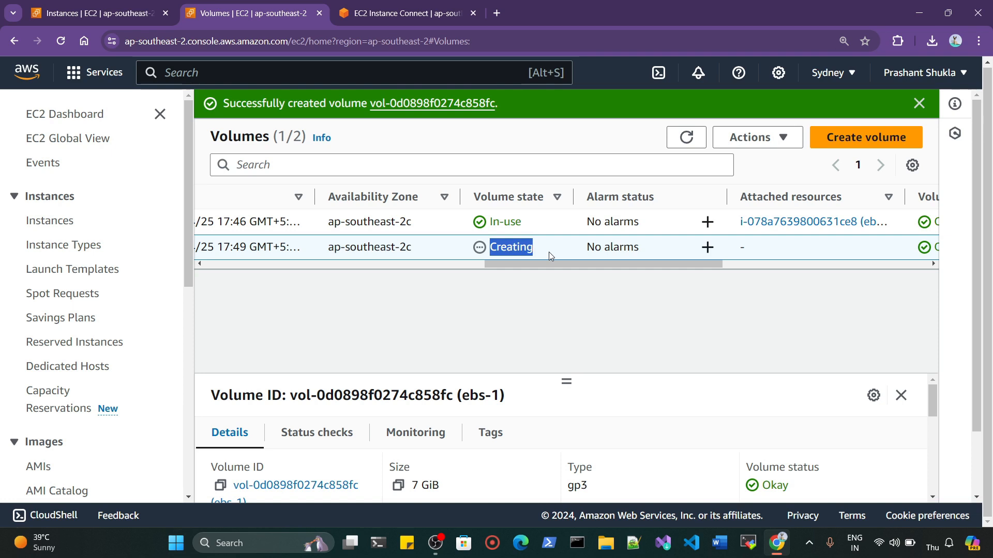
click(692, 138)
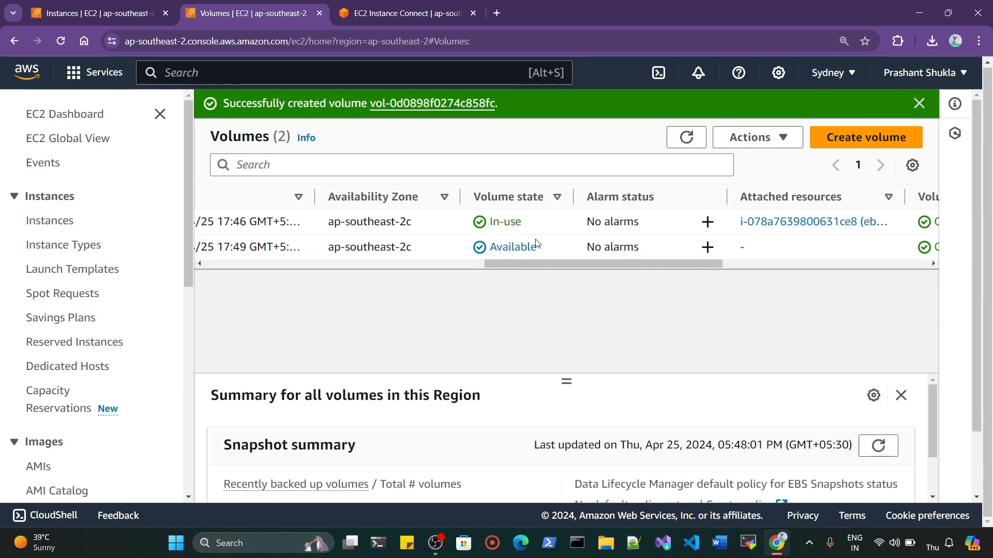
- Start attaching the ebs-1 volume and choose the running ebs-ec2 instance as its target
click(535, 247)
click(767, 139)
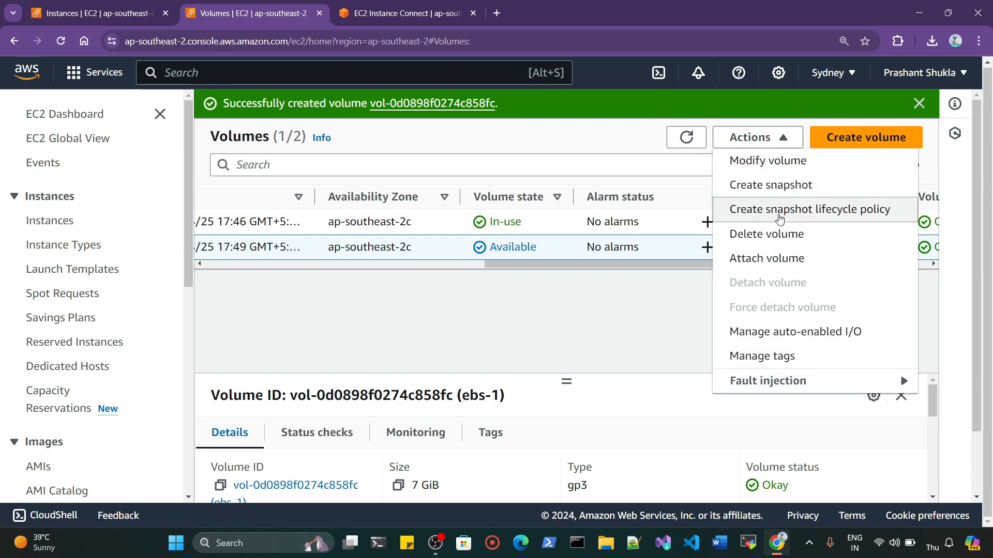
click(776, 260)
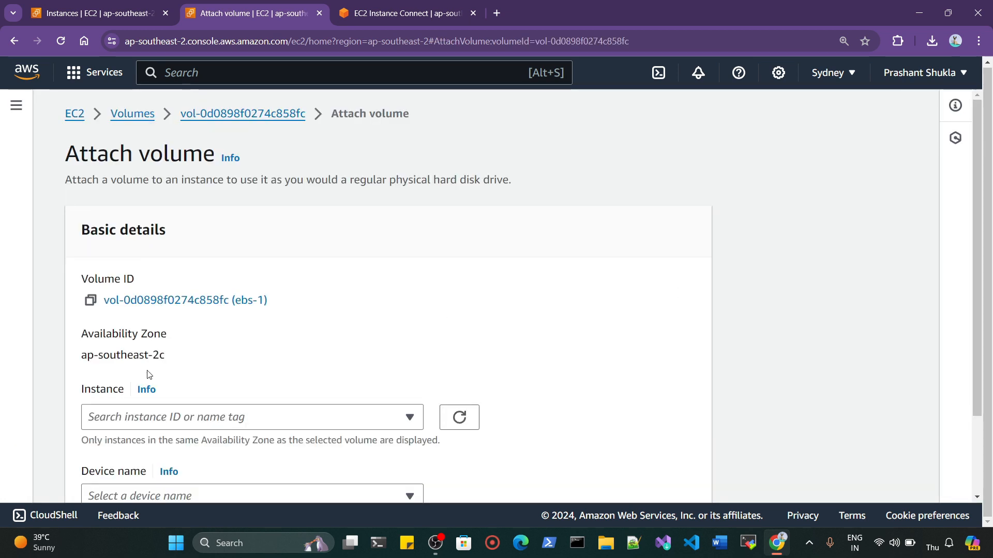
scroll(262, 348, down, 2)
click(209, 318)
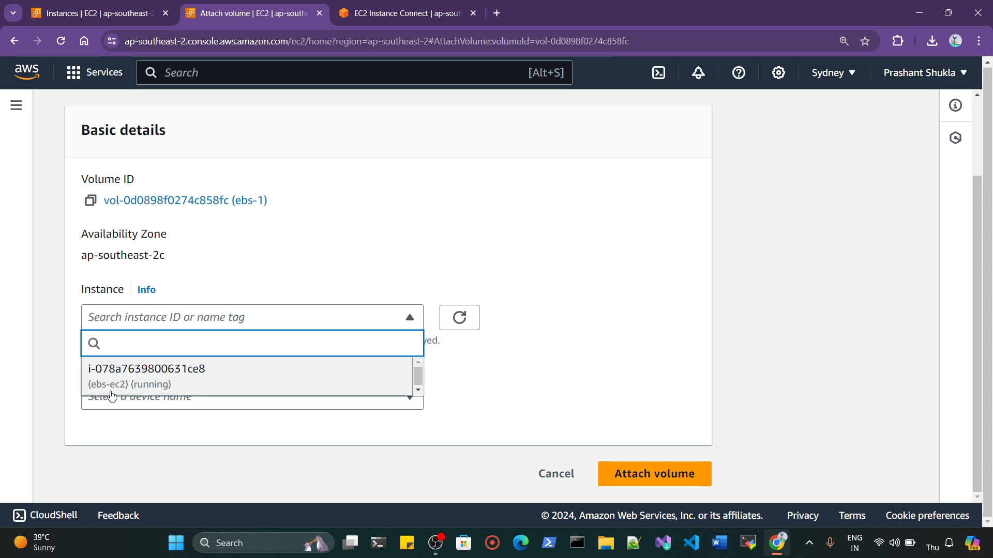
click(128, 391)
- Look through the available device names and compare them with the root disk's name in the Instance Connect session
scroll(249, 351, down, 2)
click(204, 298)
scroll(208, 228, down, 2)
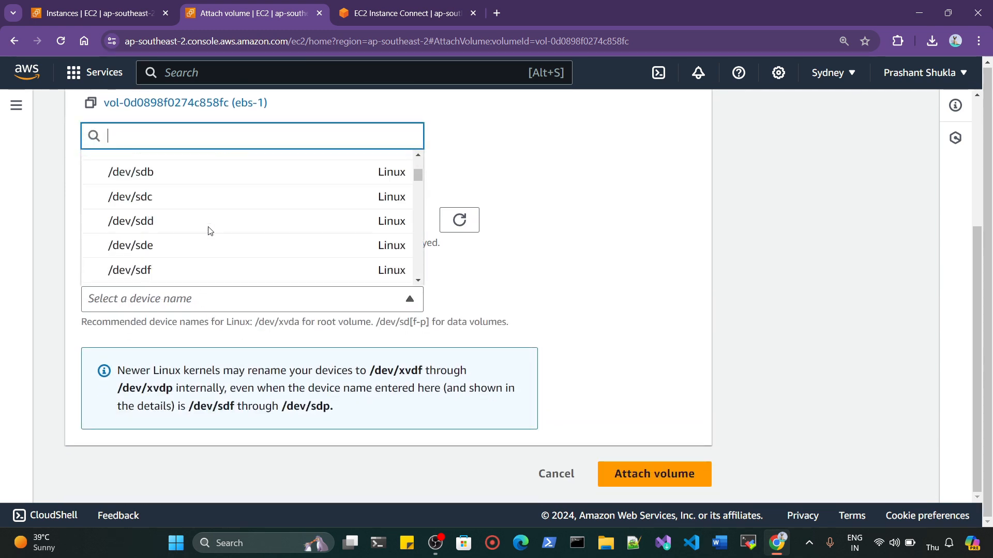
scroll(213, 258, up, 1)
scroll(243, 251, down, 5)
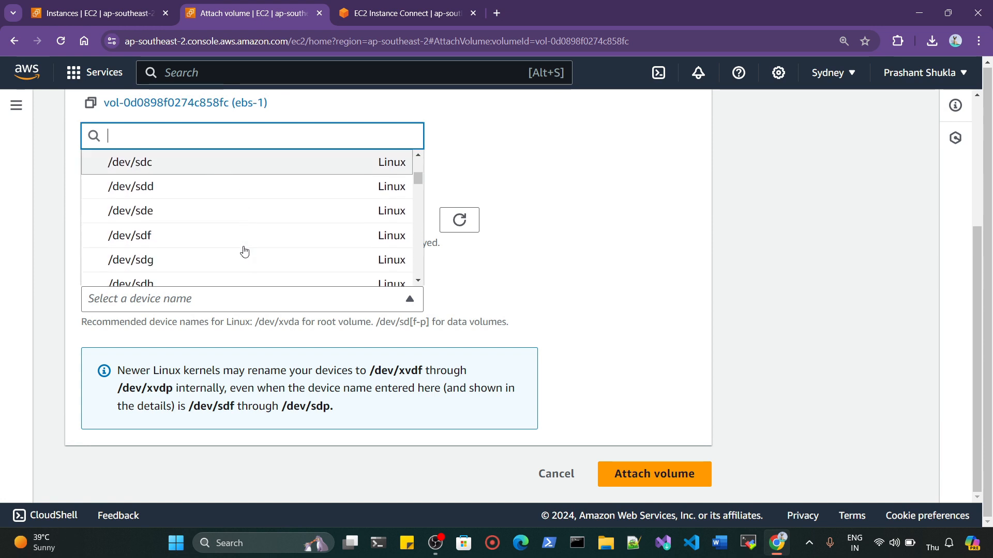
scroll(244, 250, up, 5)
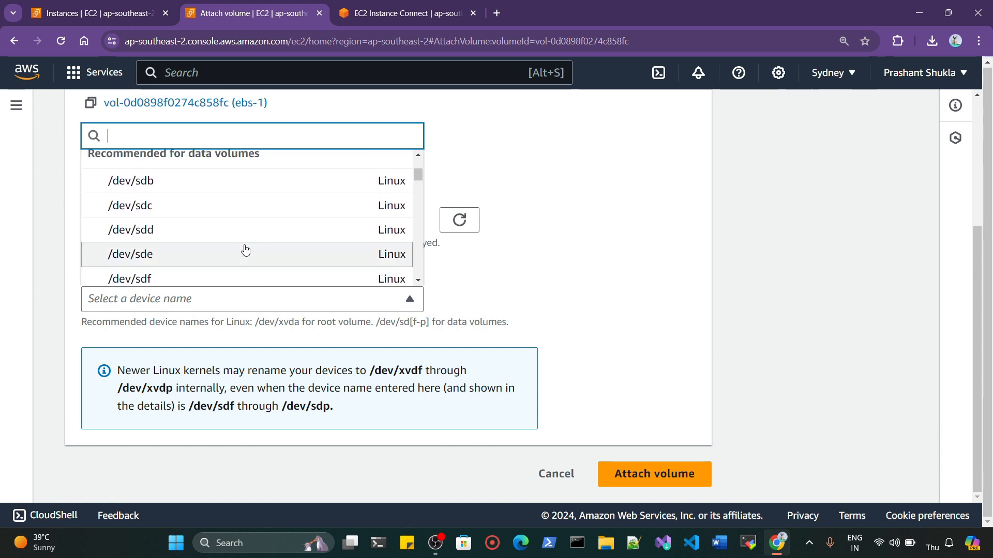
scroll(244, 250, down, 4)
click(347, 8)
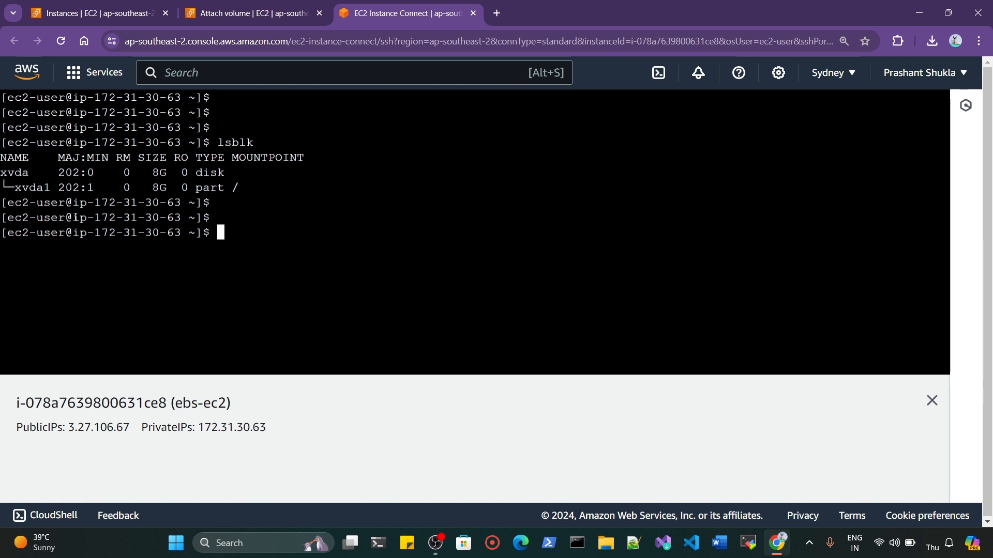
drag(29, 172, 3, 173)
click(258, 8)
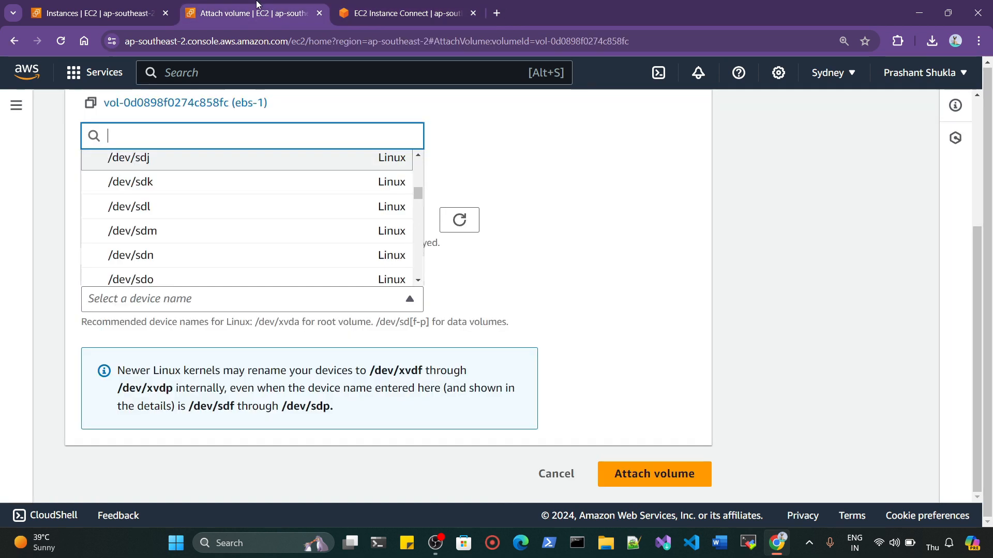
- Choose /dev/xvdbb as the device name and attach the volume to the instance
click(171, 300)
scroll(195, 223, down, 10)
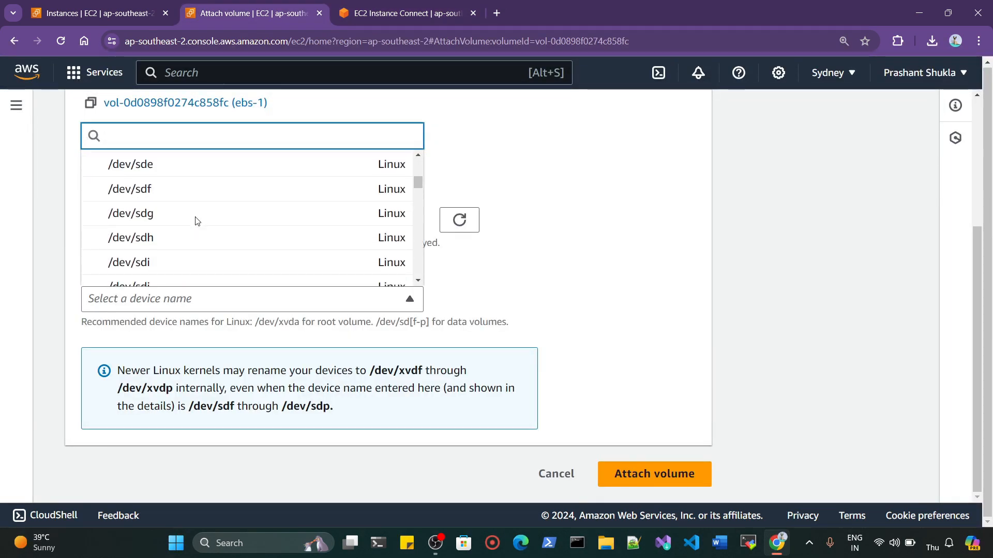
scroll(194, 233, down, 15)
scroll(190, 232, up, 4)
scroll(163, 207, up, 2)
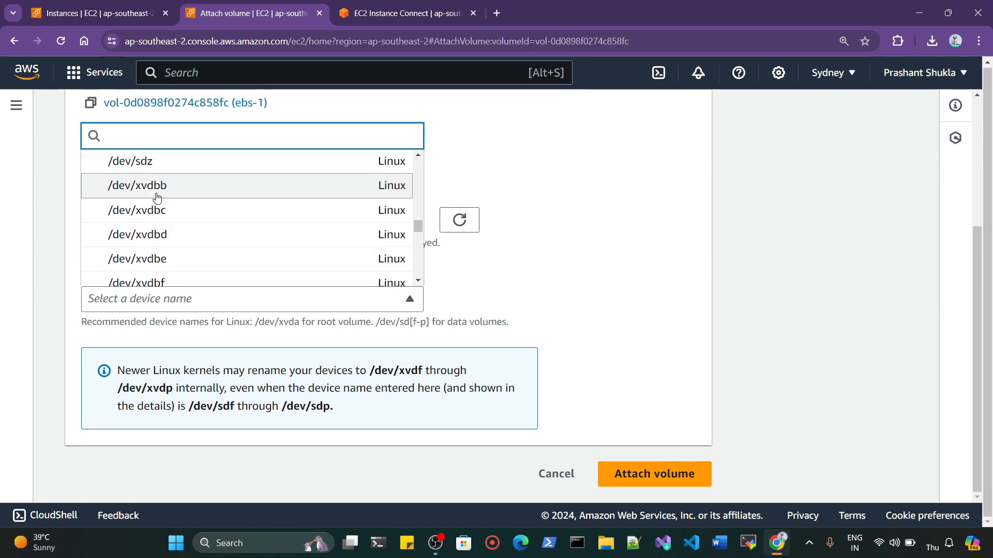
click(167, 196)
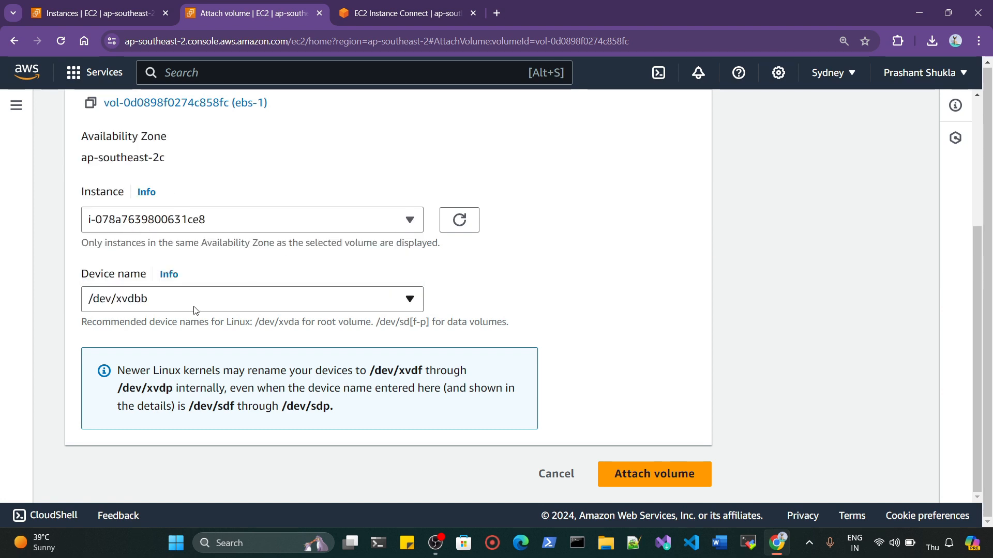
click(663, 484)
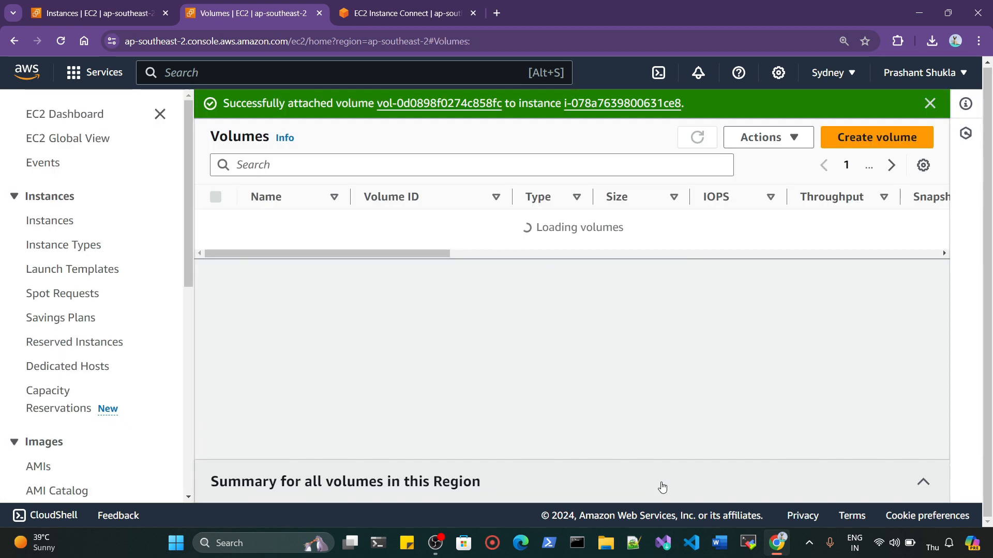
- Check the volume state and attached resources of ebs-1 in the volumes list
click(560, 266)
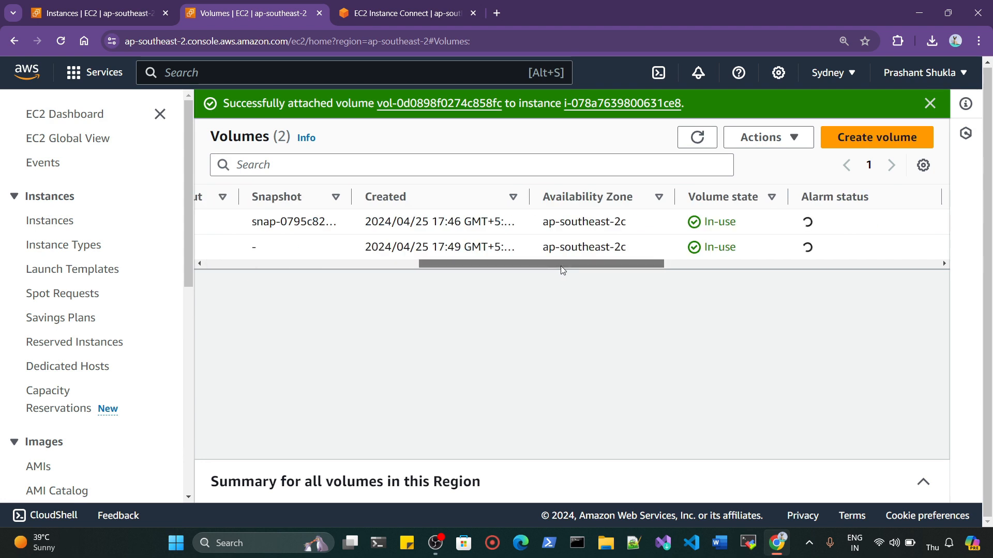
drag(560, 267, 635, 267)
drag(512, 249, 485, 248)
- Review the earlier block device output in the Instance Connect session, run lsblk again and enlarge the page to 150%
key(ctrl+Tab)
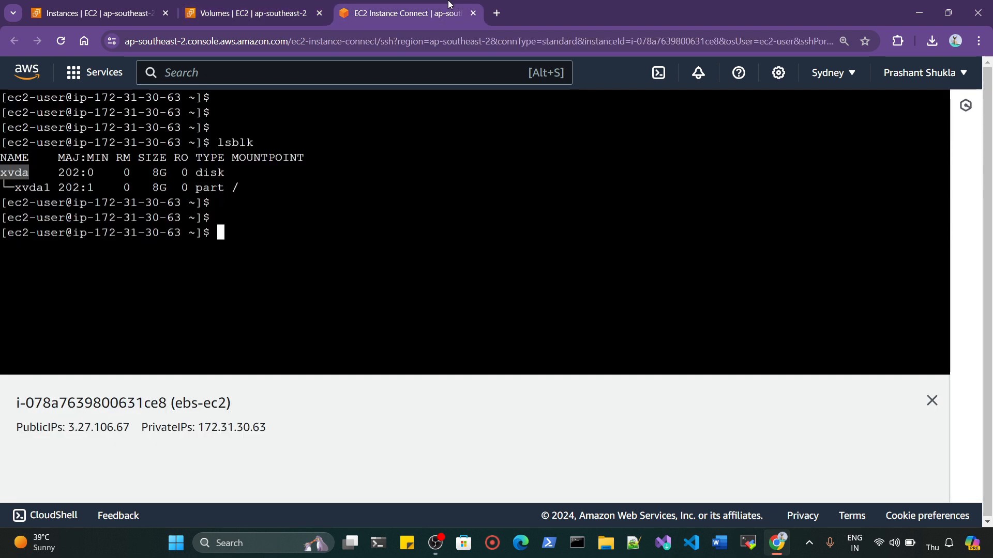
drag(261, 142, 210, 142)
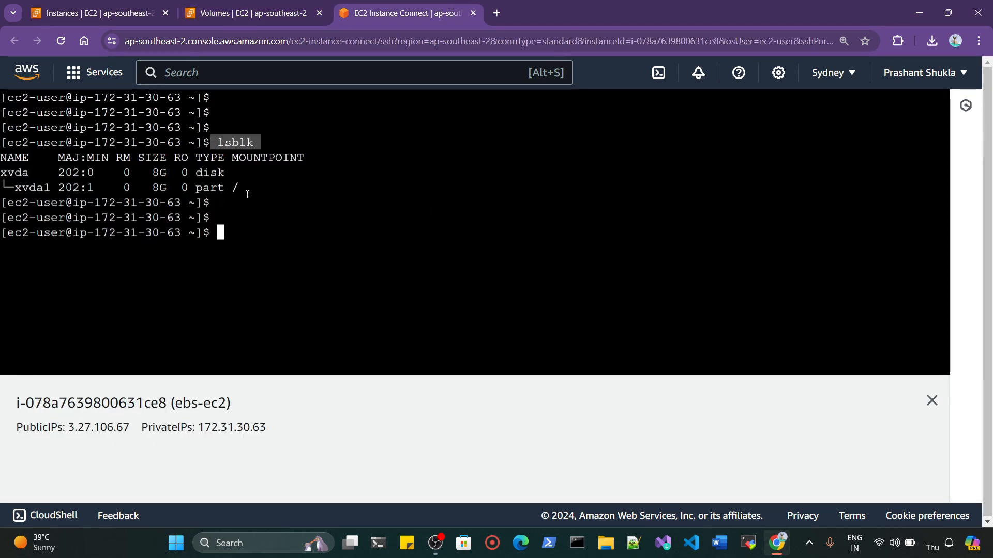
drag(232, 189, 2, 176)
click(224, 225)
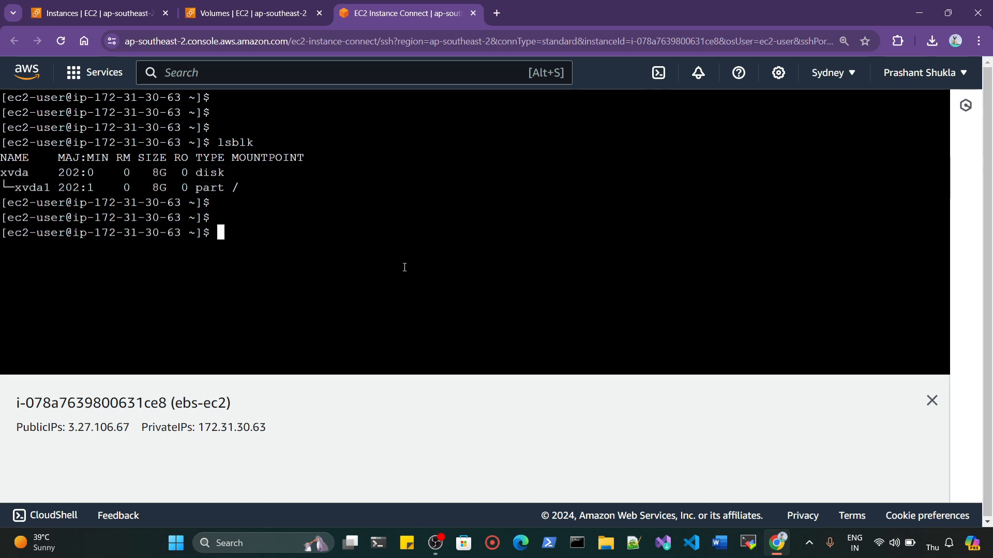
text(lsblk)
key(Return)
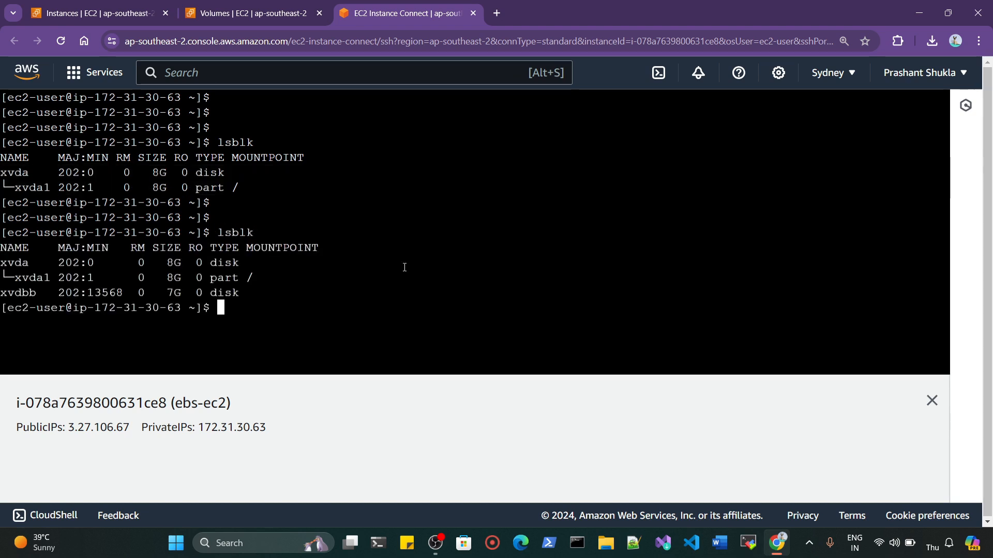
key(ctrl+plus)
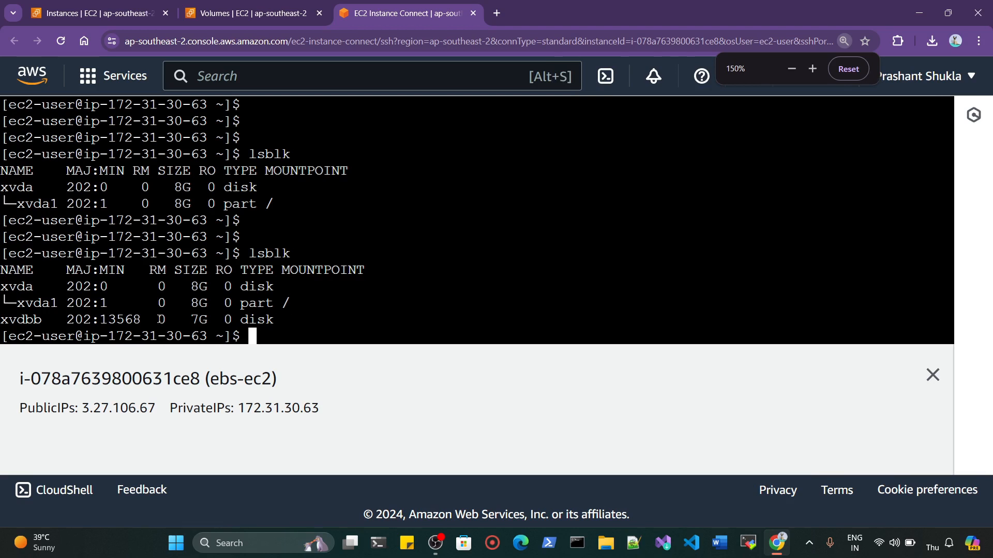
- Examine the xvdbb disk entry in the latest lsblk output
drag(204, 319, 1, 319)
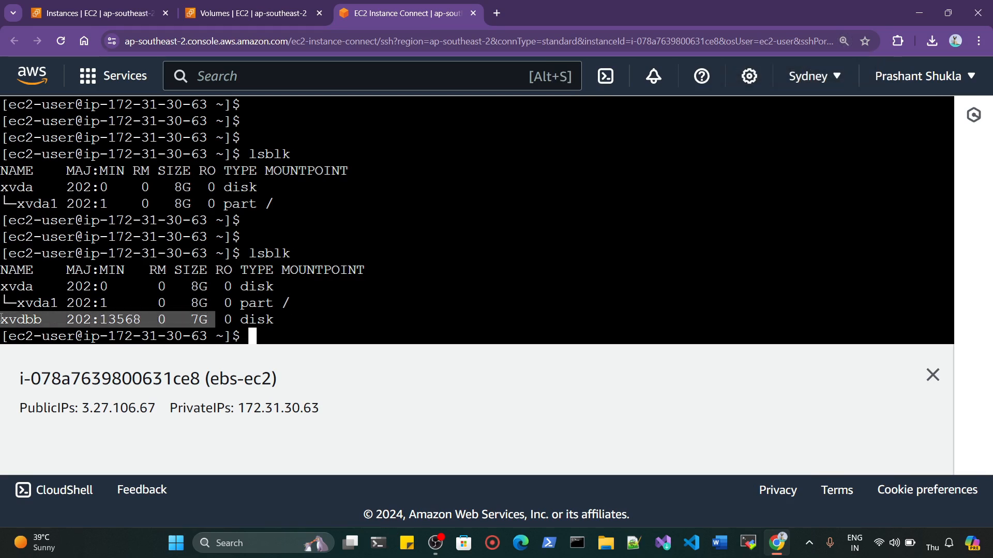
drag(284, 324, 2, 319)
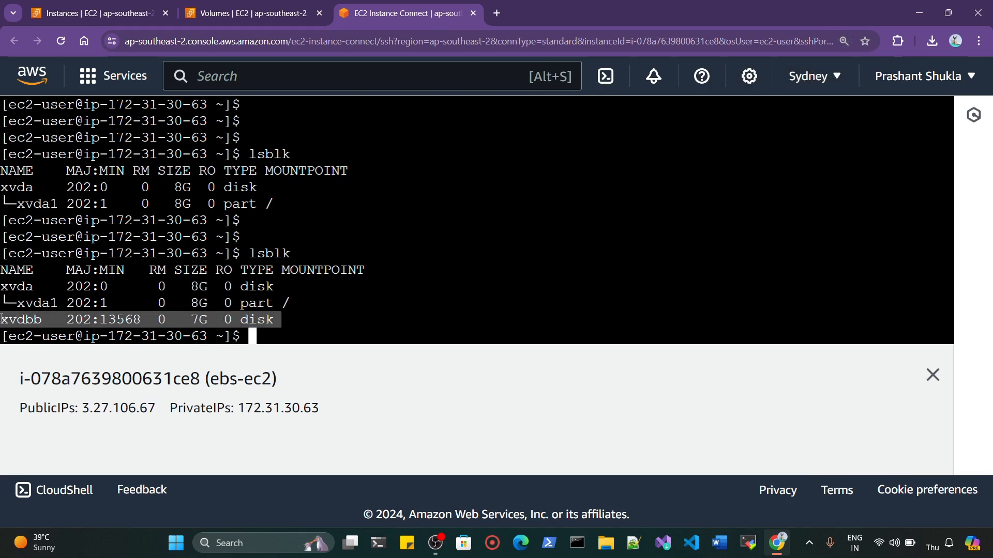
click(270, 337)
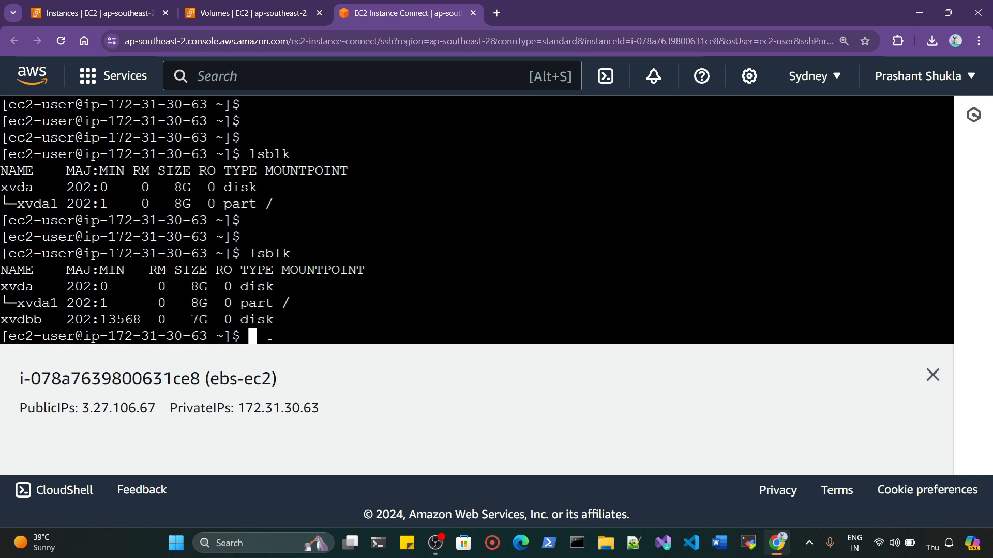
- List the mounted filesystems with df -h and review the entries for the newly attached disk
key(Return)
key(Return)
text(df -h)
key(Return)
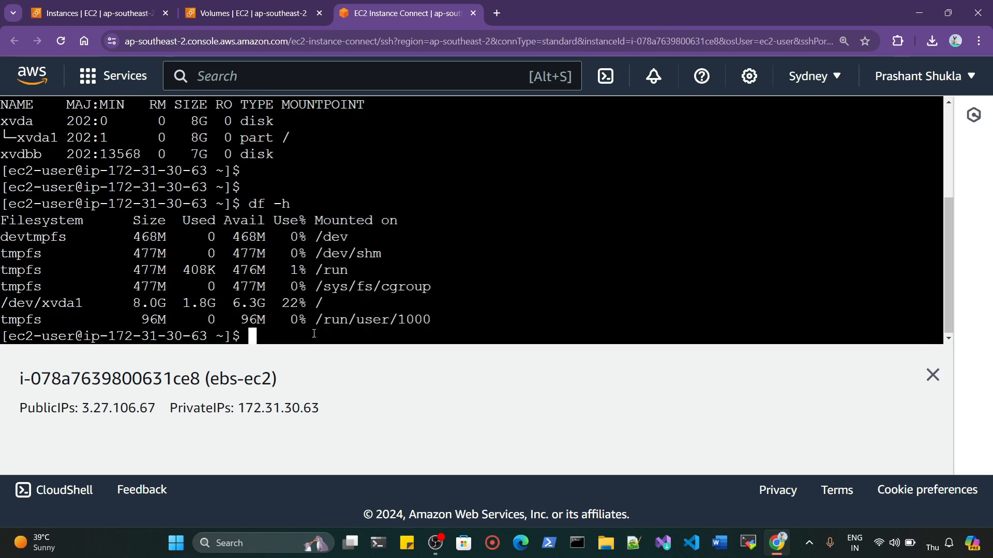
drag(428, 323, 2, 240)
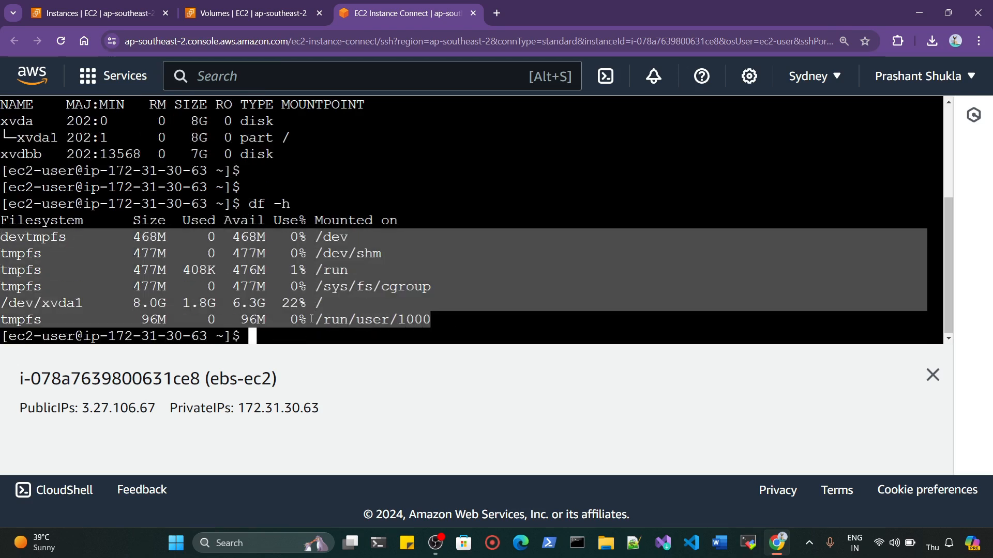
click(295, 337)
key(Return)
key(Return)
key(Return)
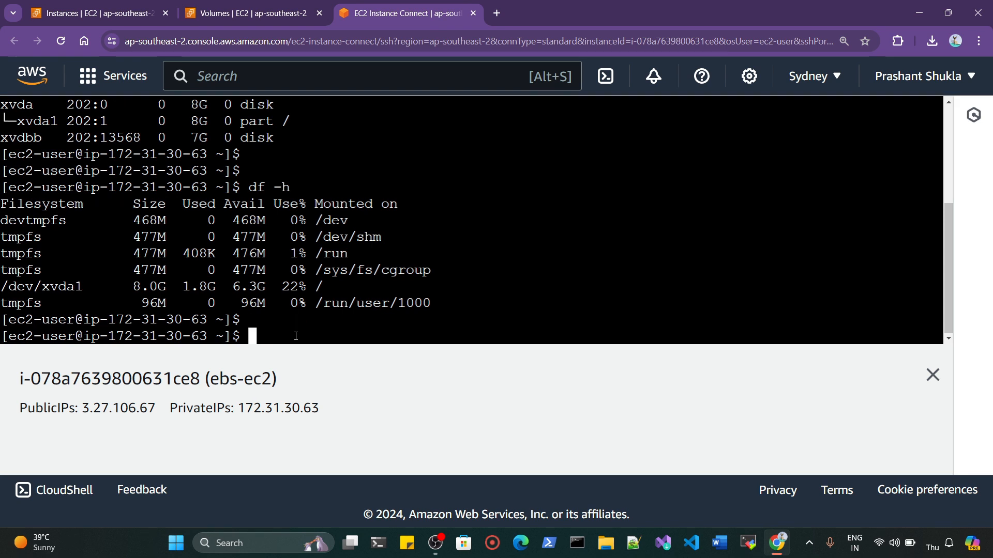
double_click(40, 176)
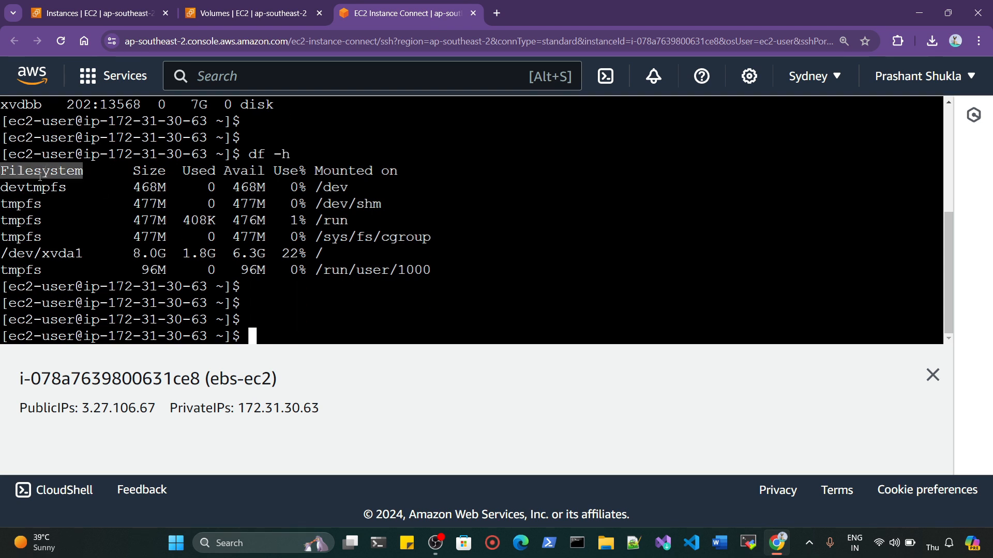
drag(2, 187, 16, 234)
drag(3, 253, 18, 264)
click(287, 329)
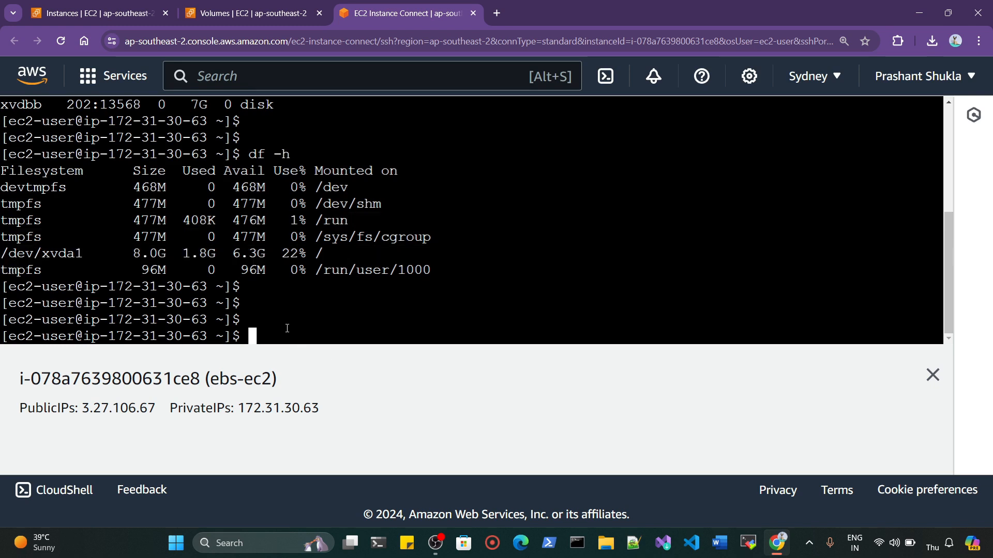
- Format the new disk with an ext4 filesystem by running sudo mkfs.ext4 /dev/xvdbb, checking the device name against the lsblk output
text(sudo mkfs.e)
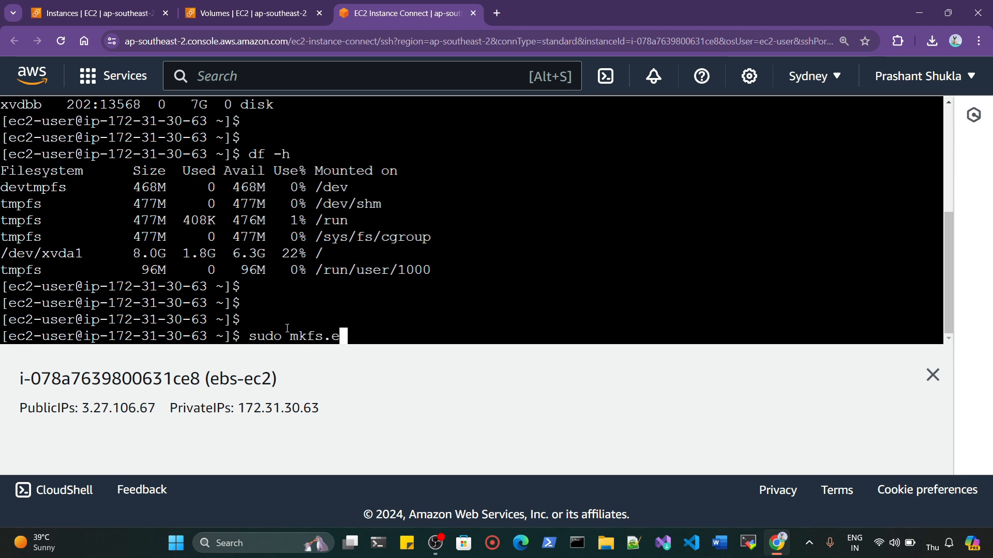
text(xt4 /dev/)
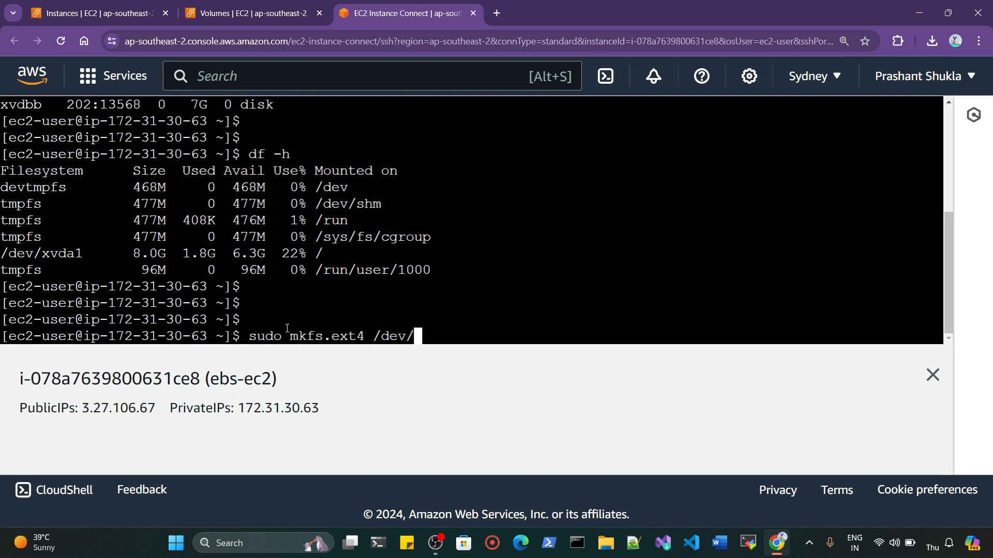
text(xvdbb)
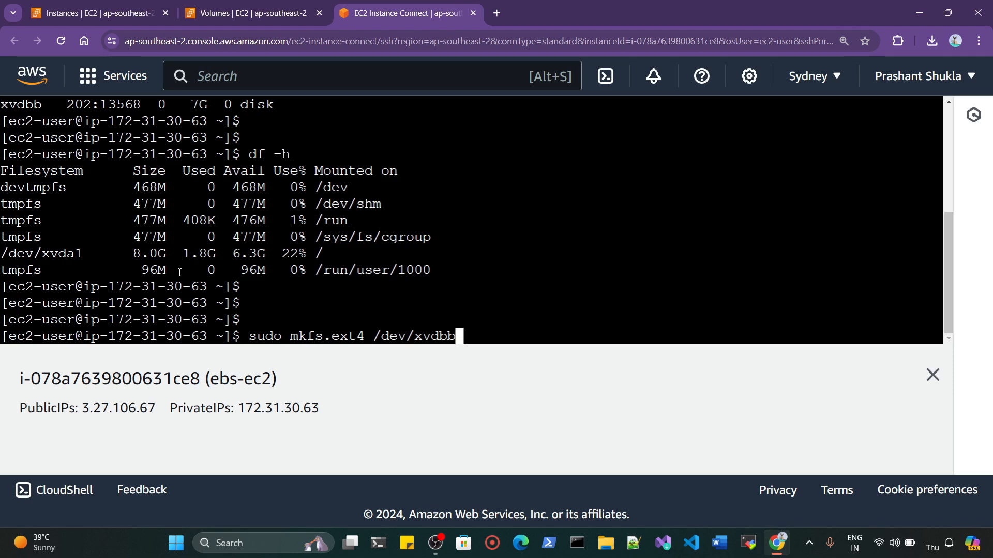
drag(37, 106, 2, 108)
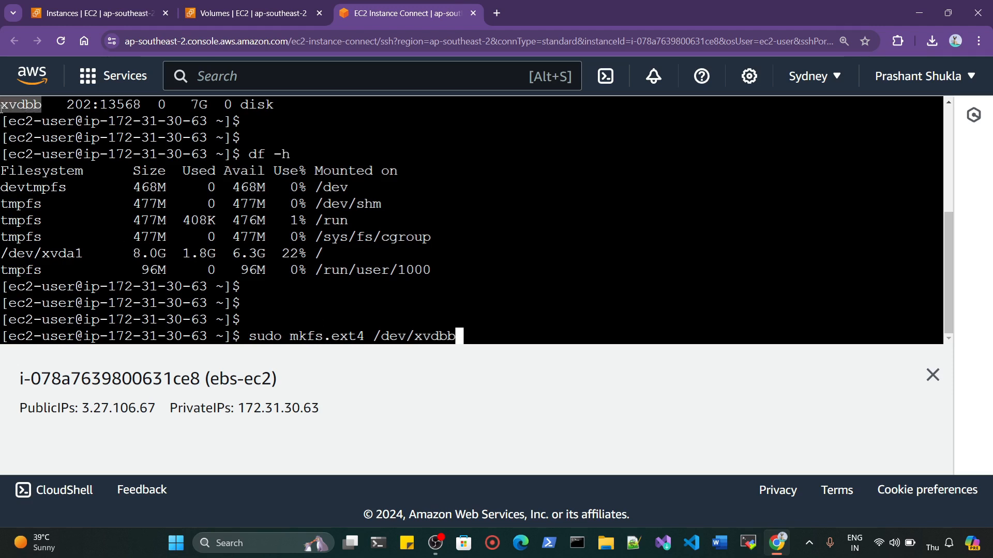
scroll(93, 173, up, 3)
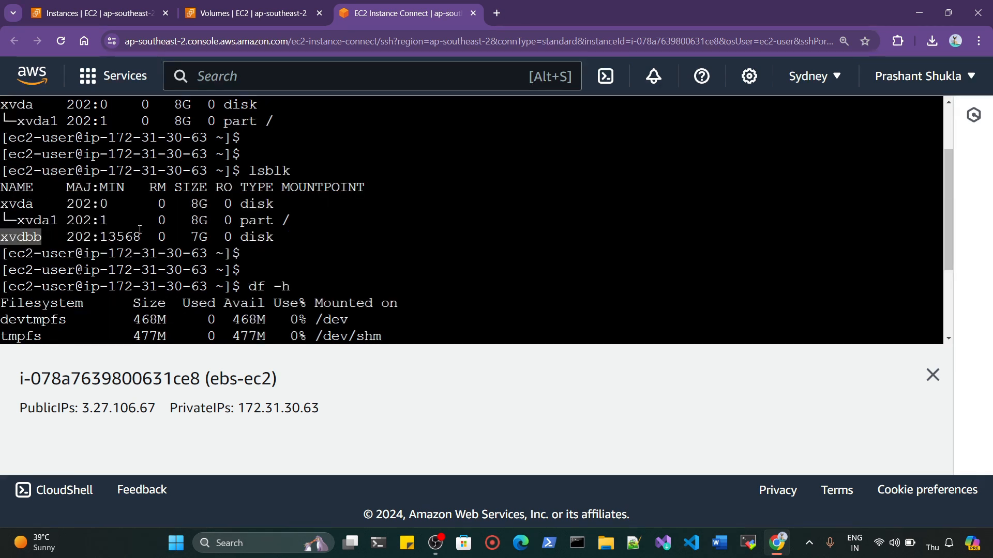
scroll(139, 229, down, 3)
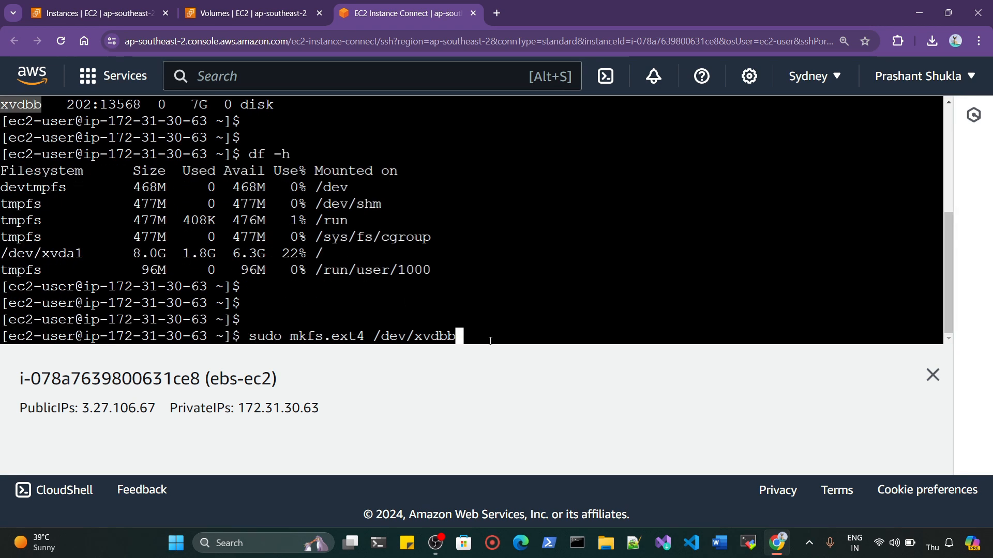
key(Return)
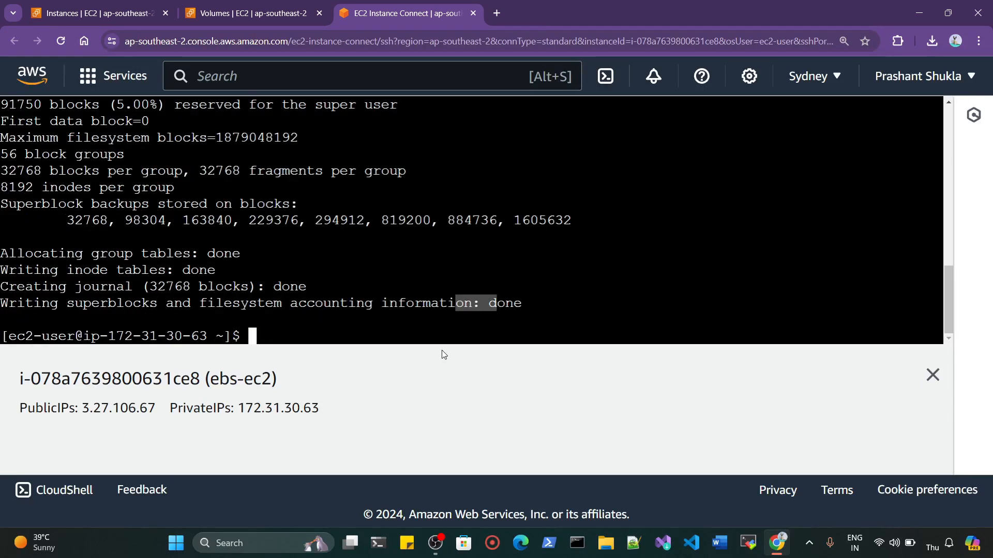
key(Return)
key(Return)
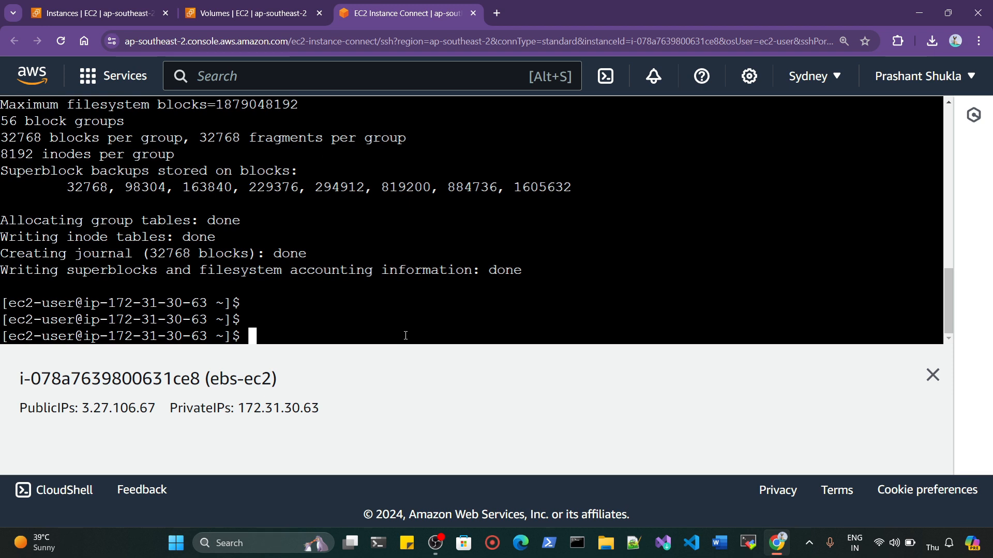
- Run lsblk again and check the mount point of the xvdbb disk
key(Up)
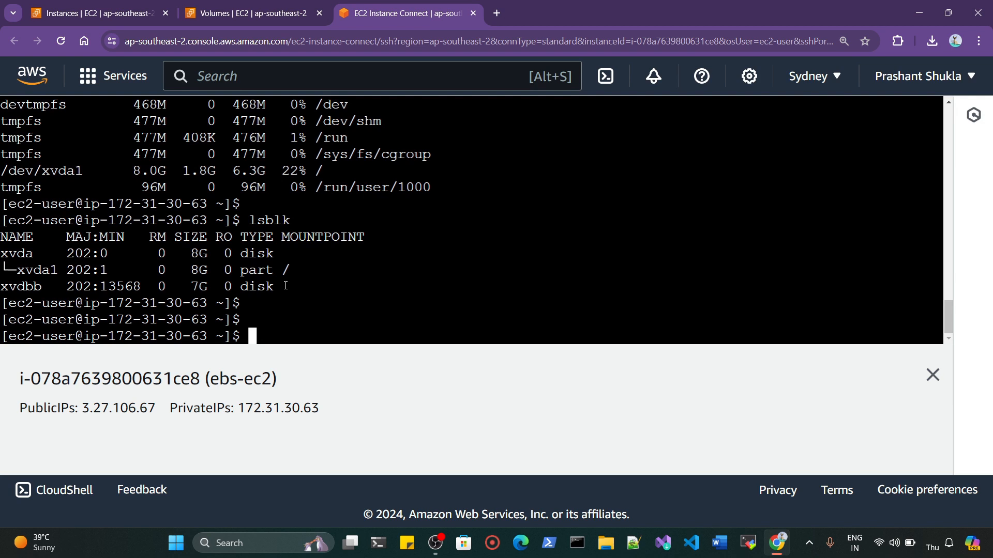
drag(285, 285, 3, 290)
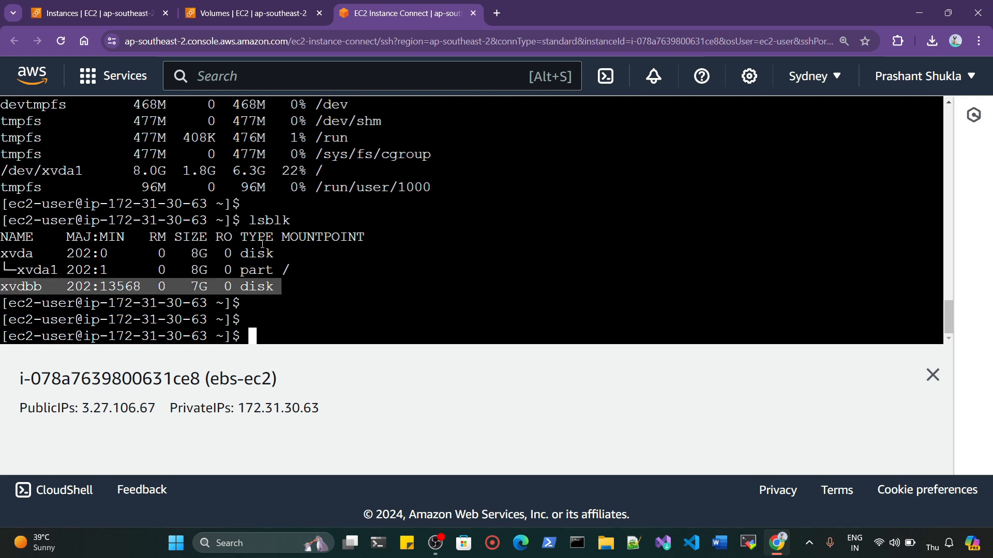
double_click(256, 217)
click(282, 335)
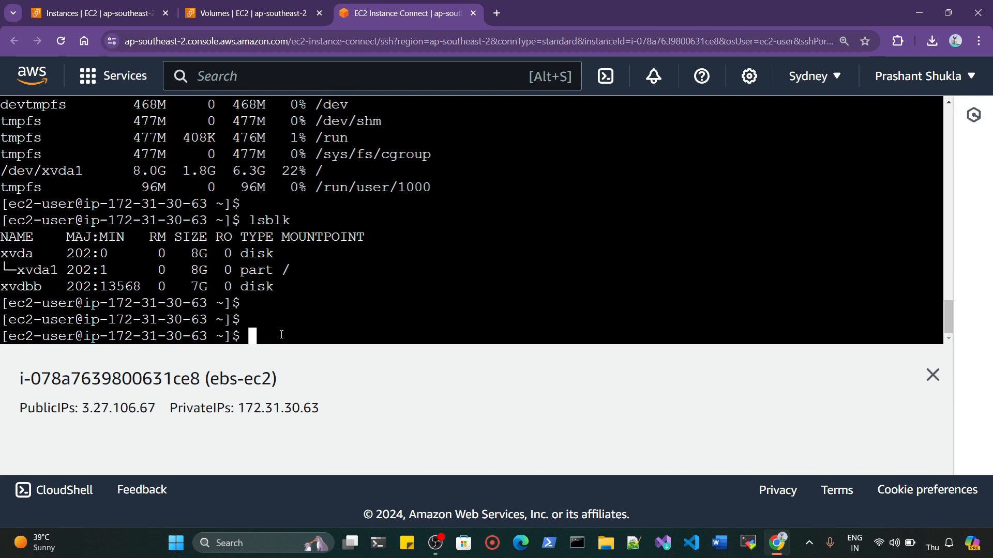
- Create the directory /ebstest with sudo mkdir as a mount point for the disk
text(sudo mkdir /)
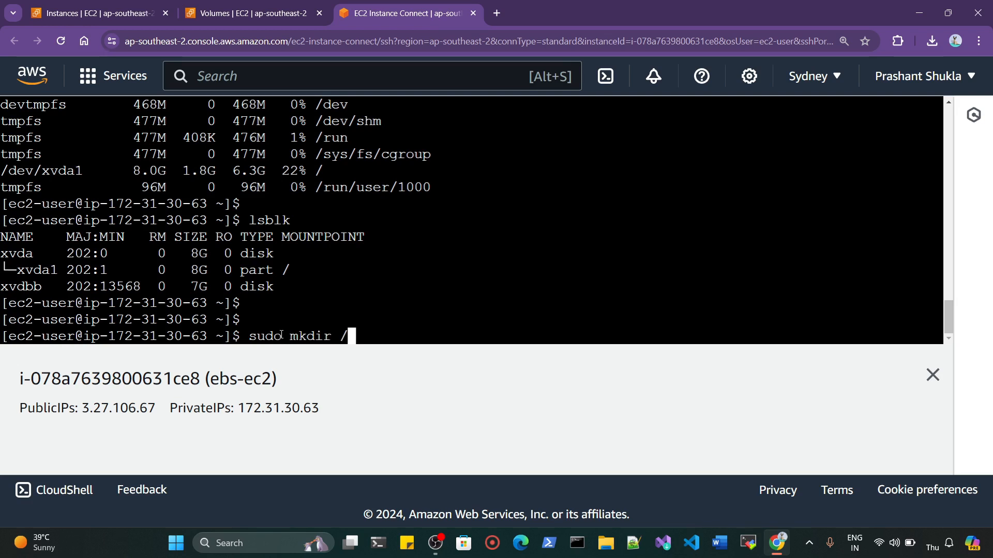
text(ebstest)
key(Return)
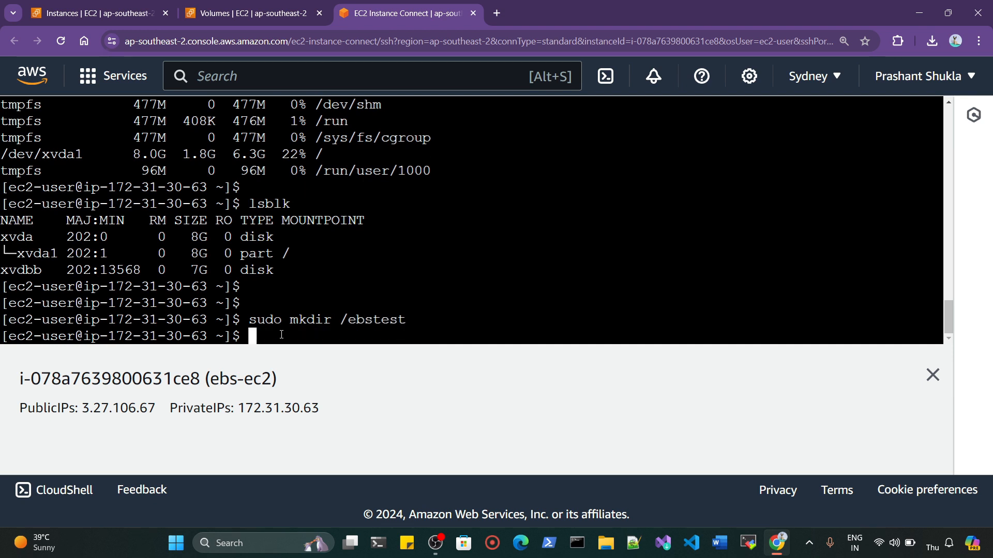
key(Return)
key(Return)
- Try to mount /dev/xvdbb on /etbstest with sudo mount
text(su)
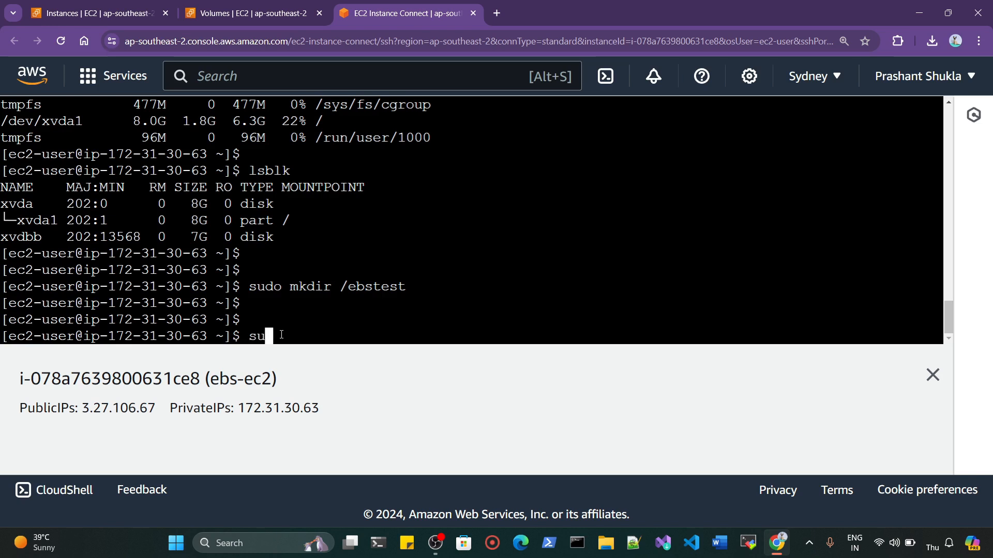
text(do mount /de)
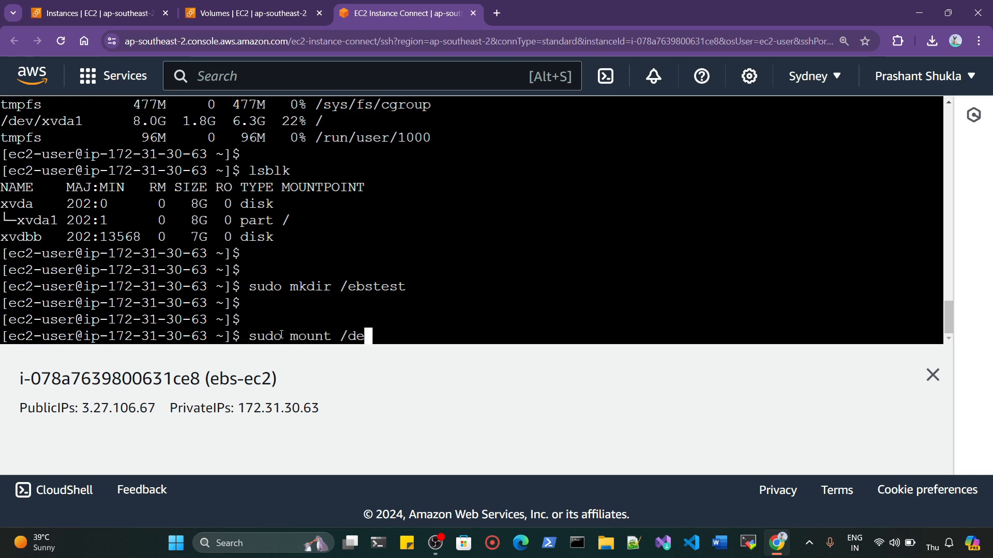
text(v/xvdbb /etbstest)
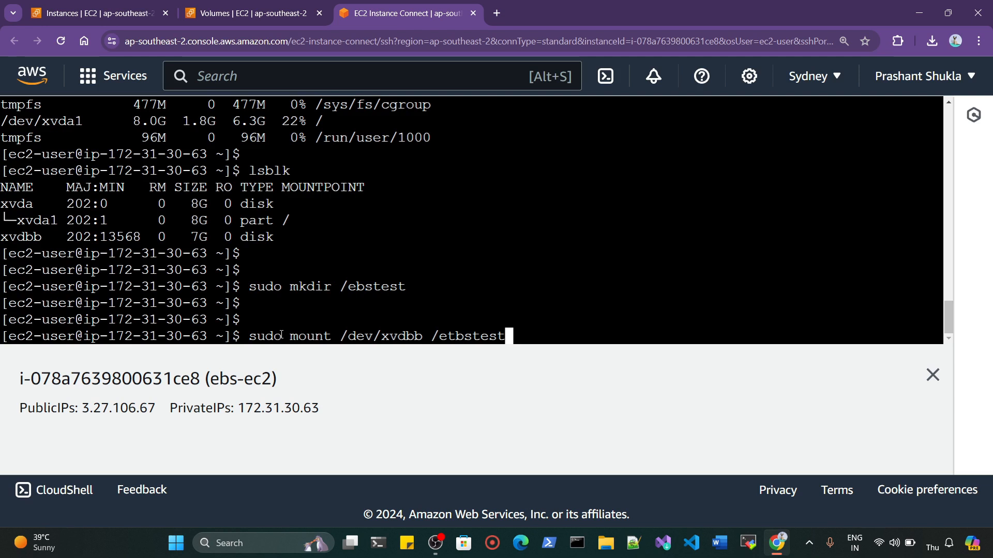
key(Return)
- Correct the target path in the previous mount command to /ebstest and mount /dev/xvdbb there
key(Up)
key(Left)
key(Left)
key(Left)
key(Left)
key(Left)
key(Left)
key(BackSpace)
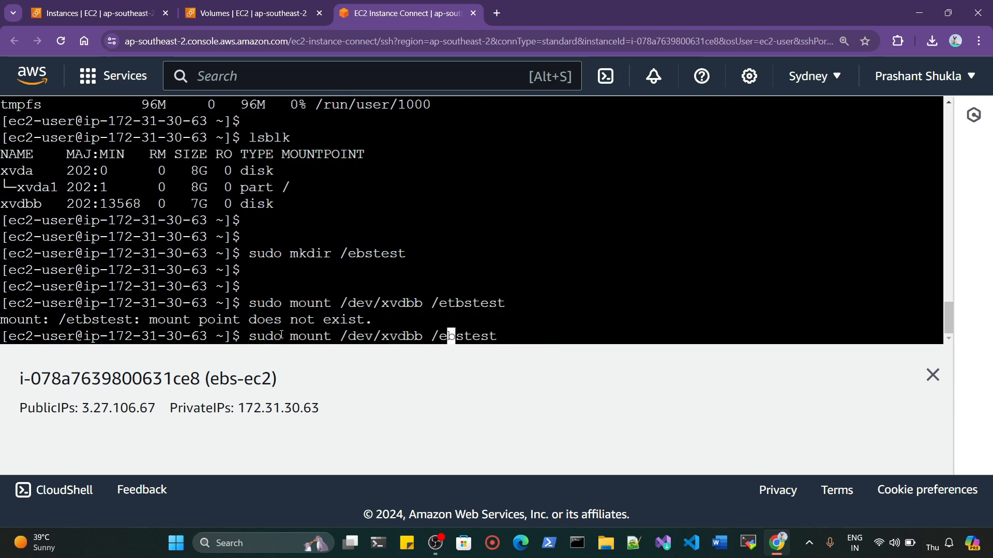
key(Return)
key(Return)
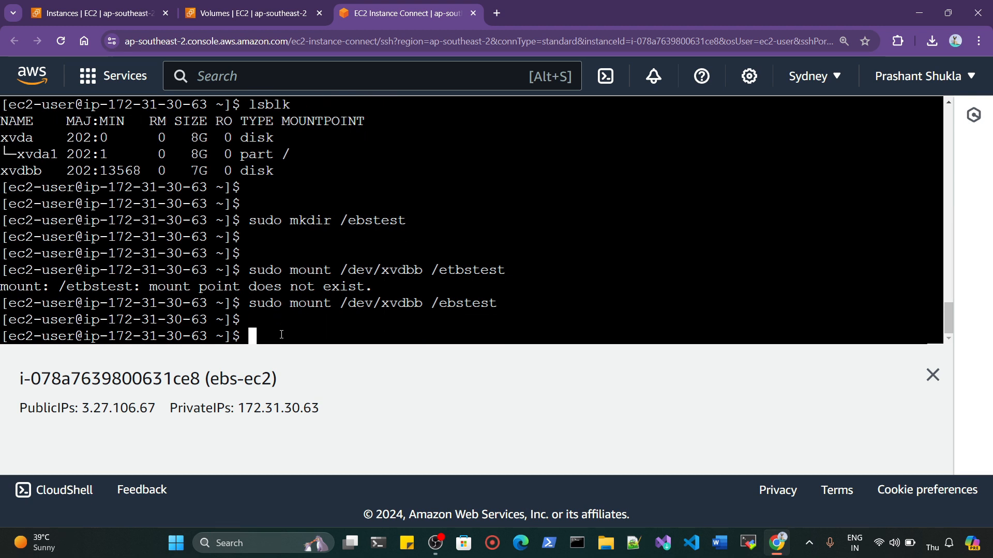
key(Return)
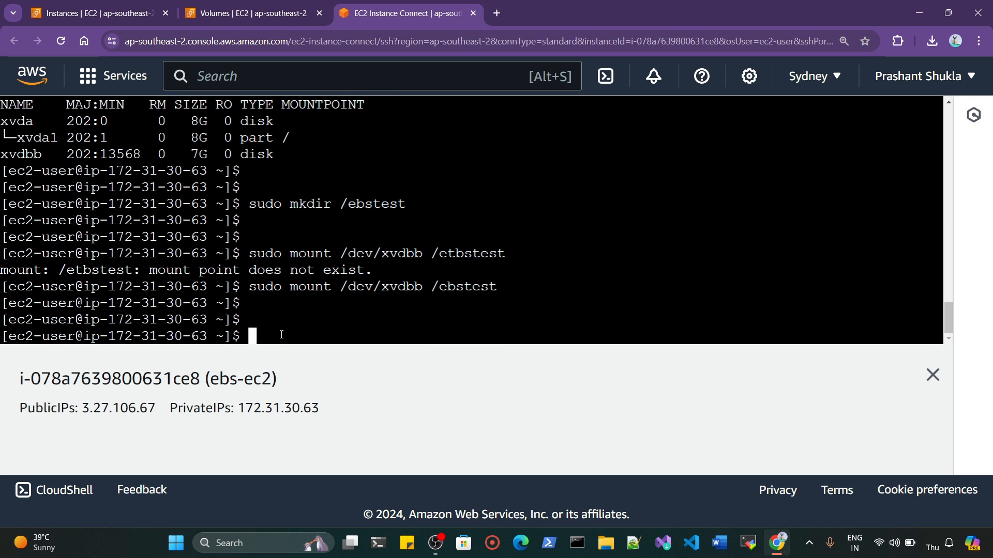
- List the filesystems with their types using df -hT and examine the /dev/xvdbb entry
text(df -hT)
key(Return)
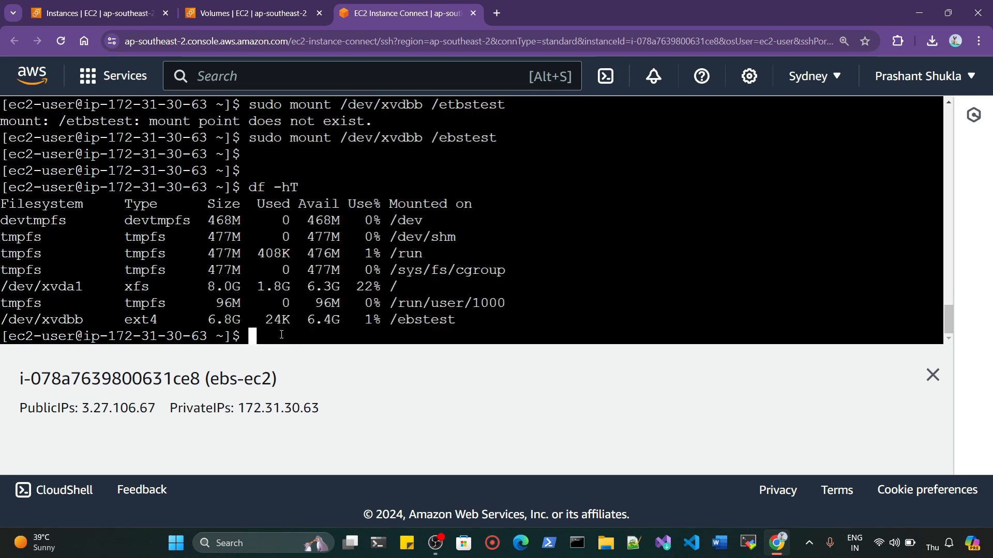
key(Return)
key(Return)
drag(120, 288, 457, 287)
triple_click(456, 286)
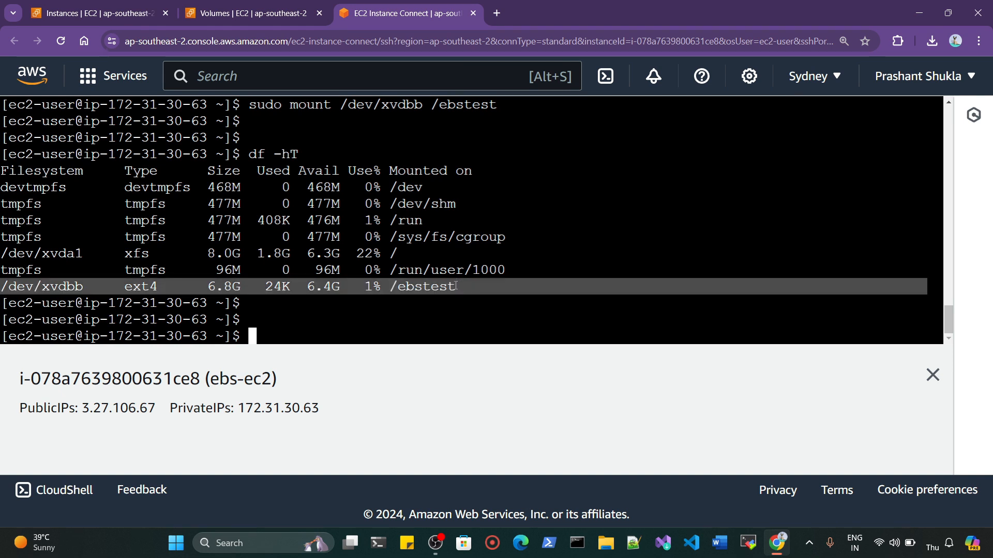
click(44, 289)
drag(4, 286, 156, 288)
- Compare the filesystem types in the df -hT output, including those of /dev/xvda1 and /dev/xvdbb
drag(127, 175, 158, 175)
drag(125, 288, 158, 288)
drag(132, 238, 157, 289)
drag(141, 221, 156, 222)
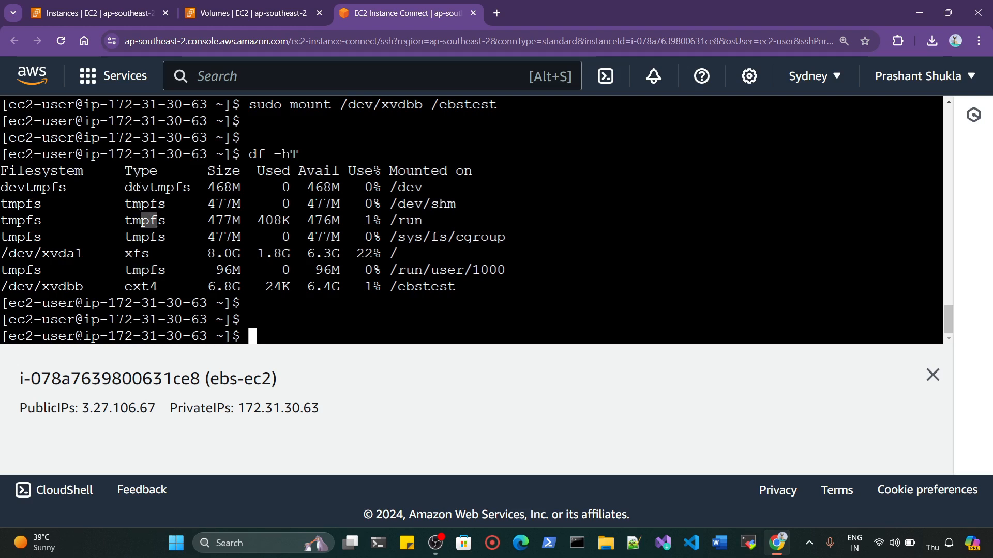
drag(137, 187, 175, 188)
drag(125, 253, 151, 257)
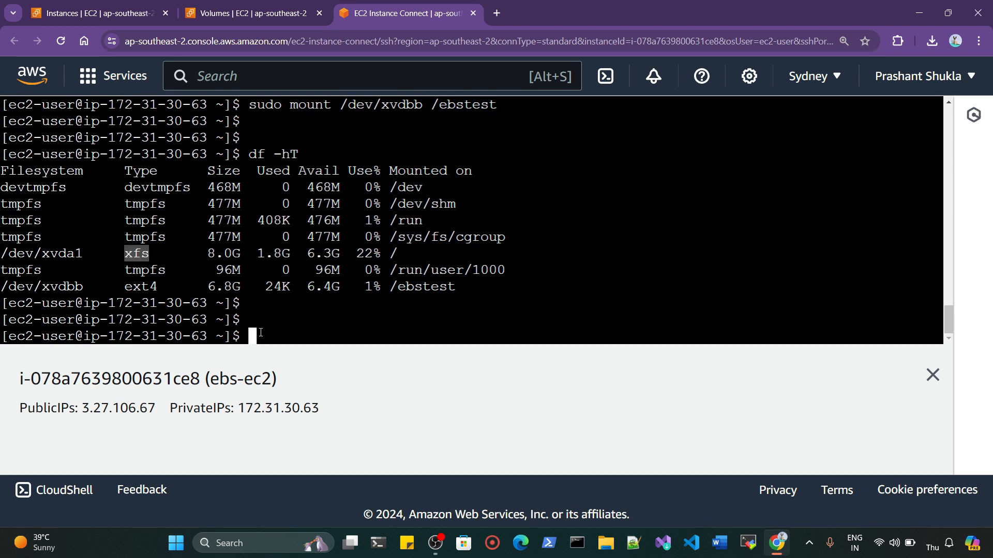
click(110, 256)
drag(249, 154, 300, 154)
drag(451, 288, 16, 282)
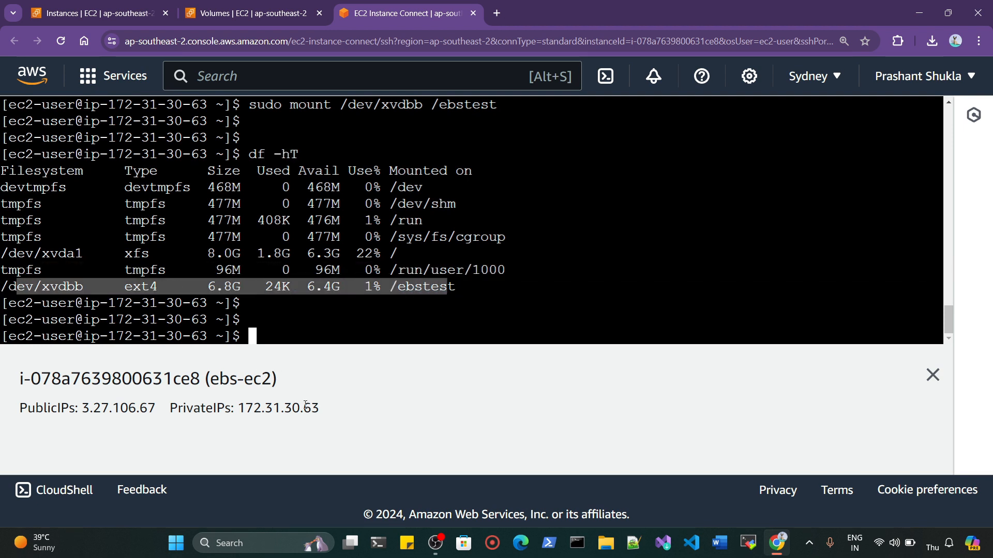
- Change the working directory to the mounted volume at /ebstest/
click(282, 330)
text(c)
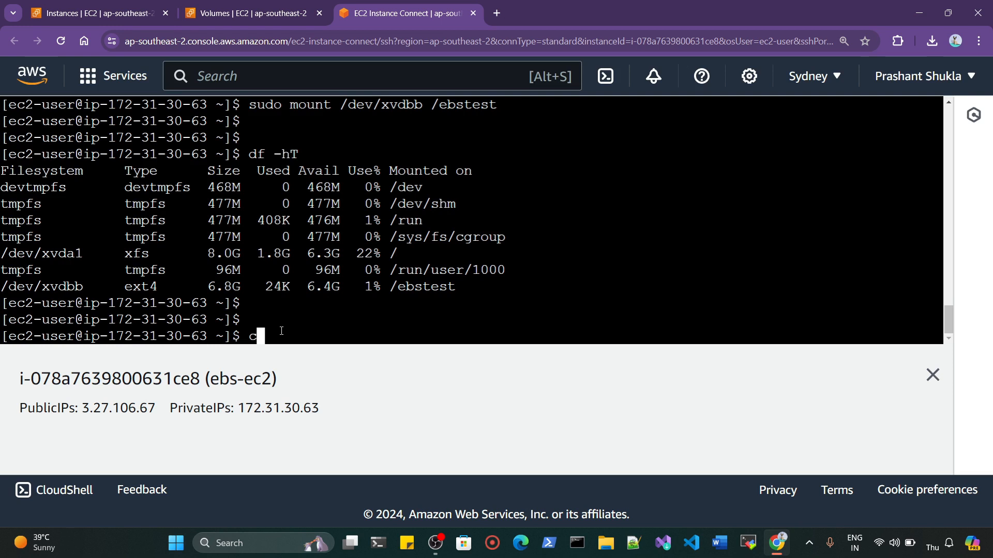
text(d /ebstest)
key(Left)
key(Left)
key(Left)
key(Left)
key(Left)
key(Left)
key(Right)
key(Right)
key(Right)
key(Right)
key(Right)
key(Right)
text(/)
key(Return)
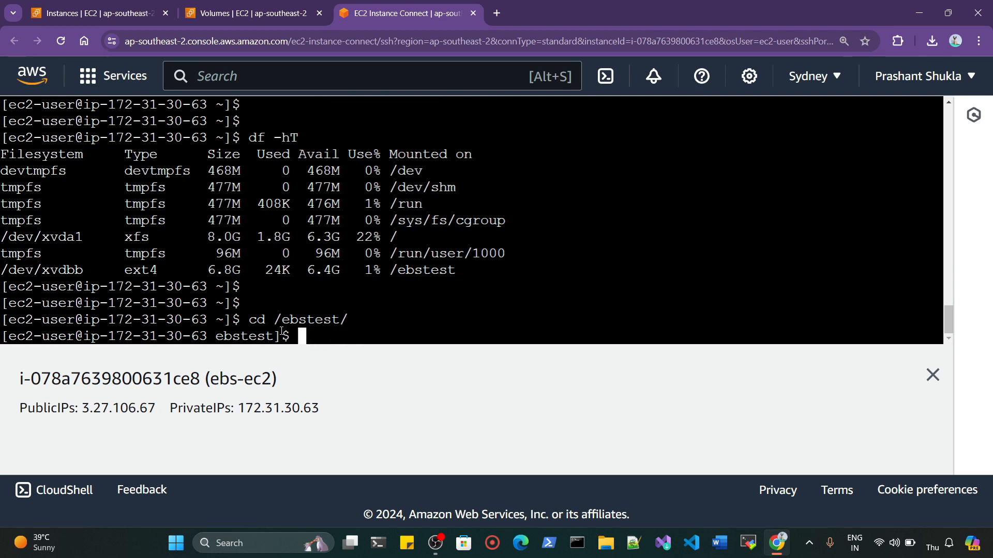
- Create an empty file named ebs.txt in the mounted /ebstest directory with sudo touch
text(sudo touch)
text(ebs.txt)
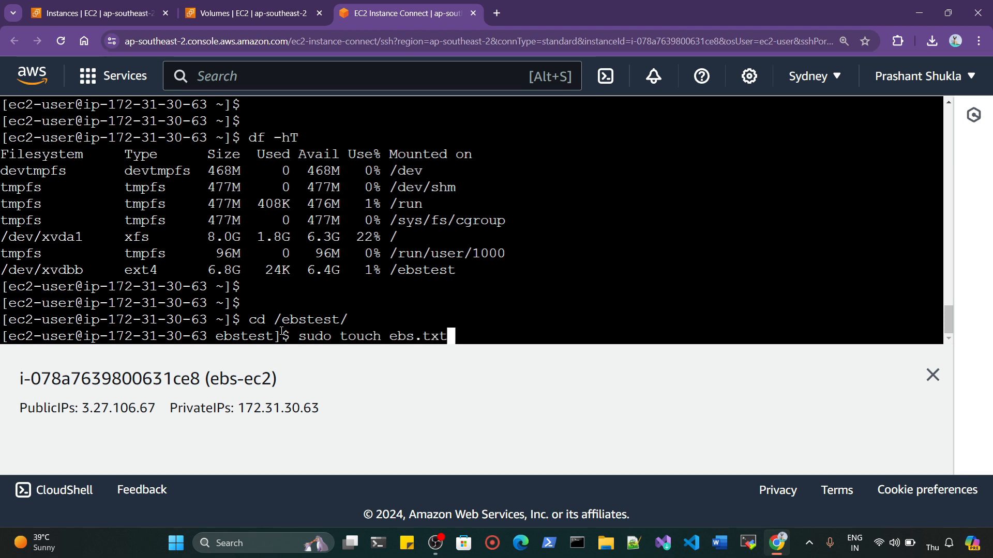
key(Return)
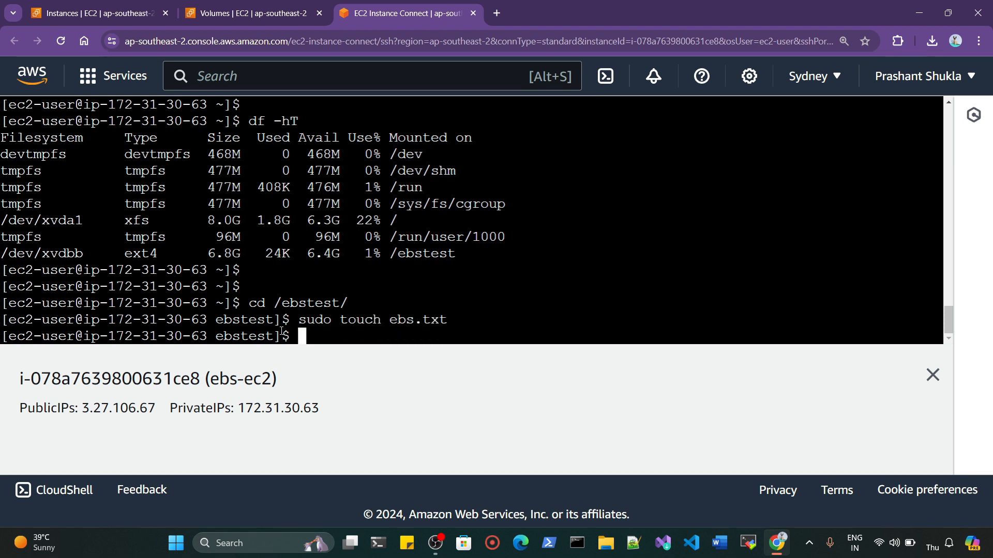
key(Return)
key(Return)
- List the contents of /ebstest and check for the ebs.txt entry
text(ls)
key(Return)
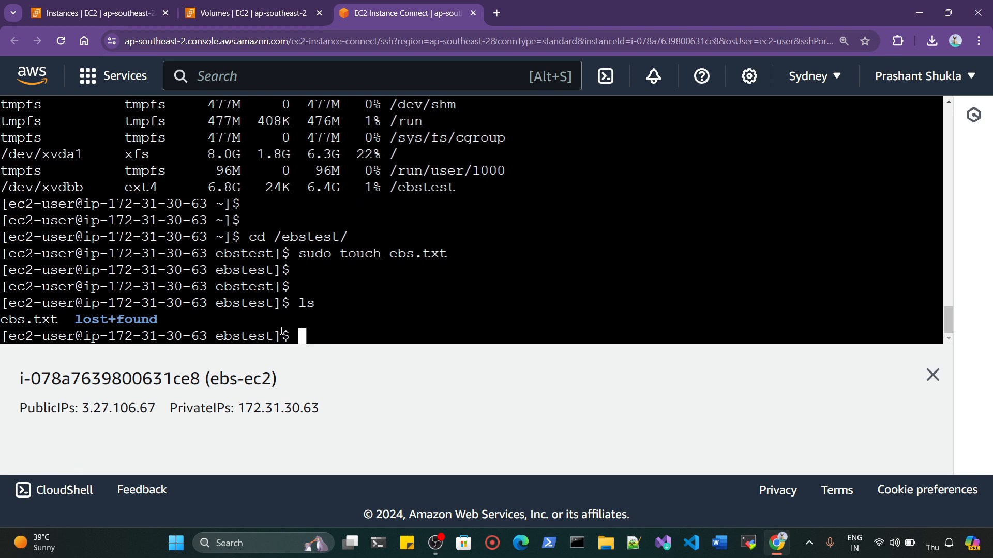
key(Return)
key(Return)
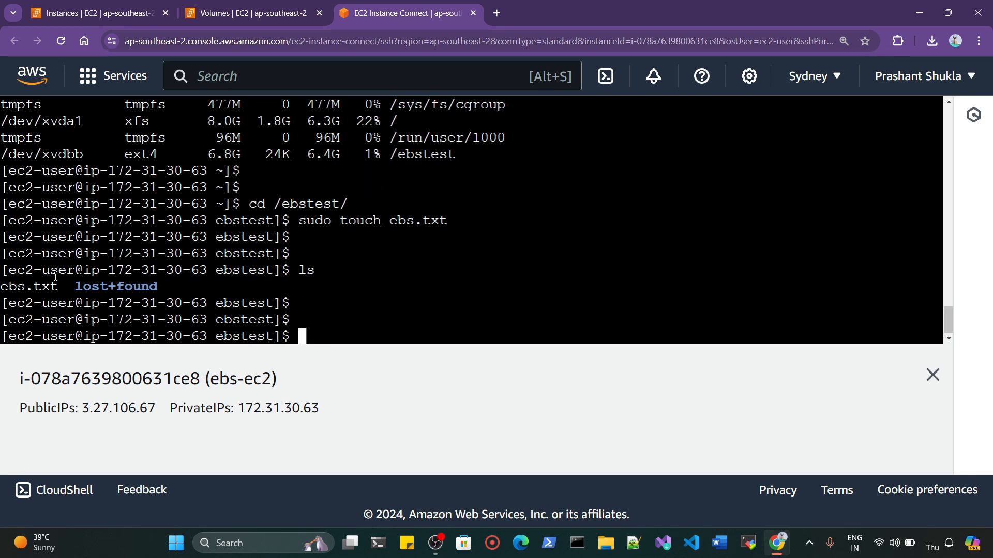
drag(55, 277, 1, 288)
click(304, 268)
- Modify the ebs-1 volume in the EC2 Volumes list, setting its size to 9 GiB, and confirm the modification
click(260, 18)
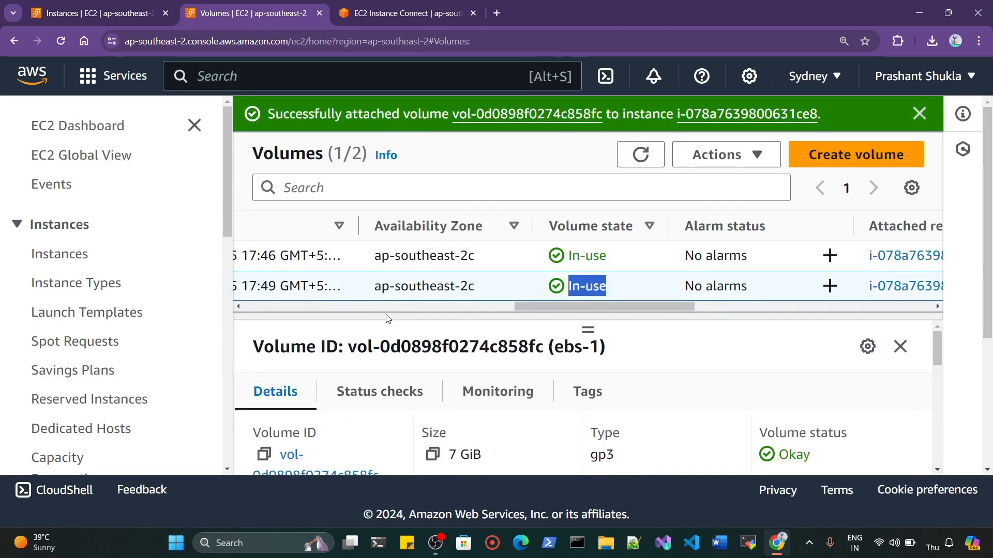
click(385, 309)
drag(384, 309, 271, 309)
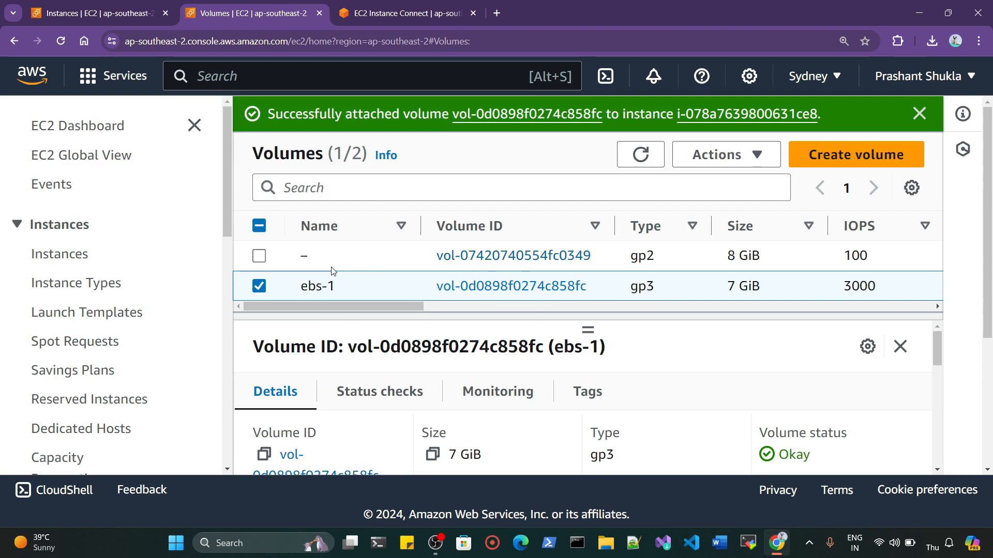
click(726, 159)
click(737, 183)
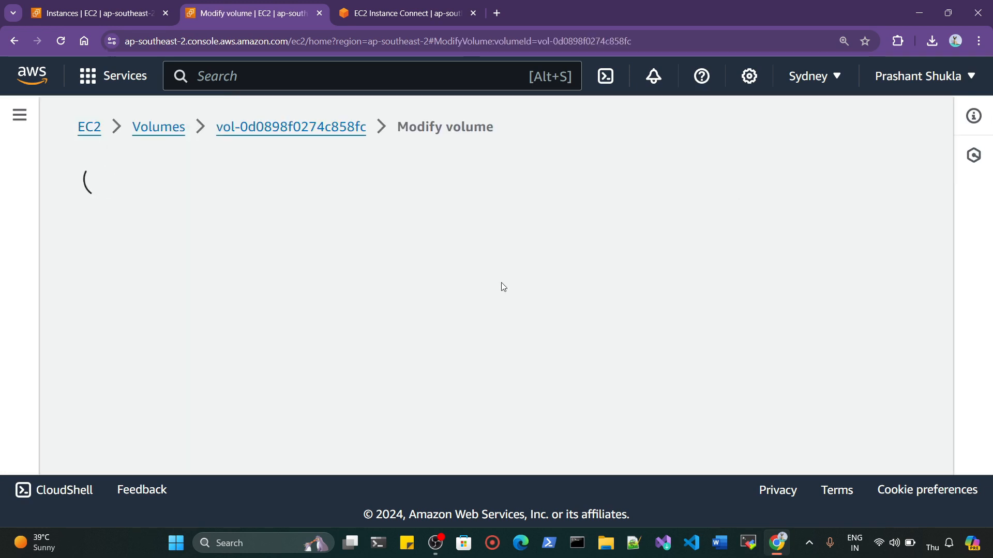
scroll(310, 300, down, 5)
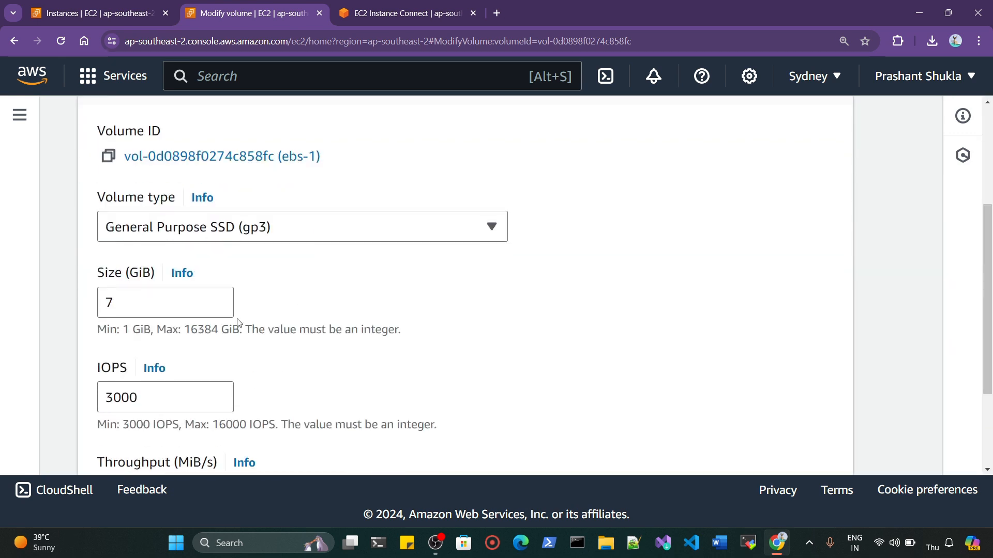
double_click(143, 246)
text(9)
scroll(203, 314, down, 1)
click(790, 446)
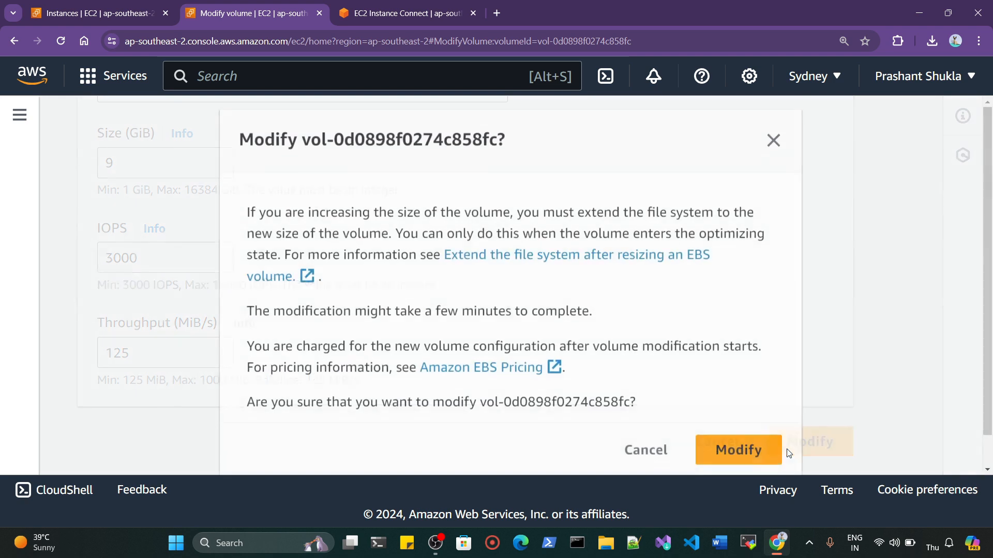
click(739, 449)
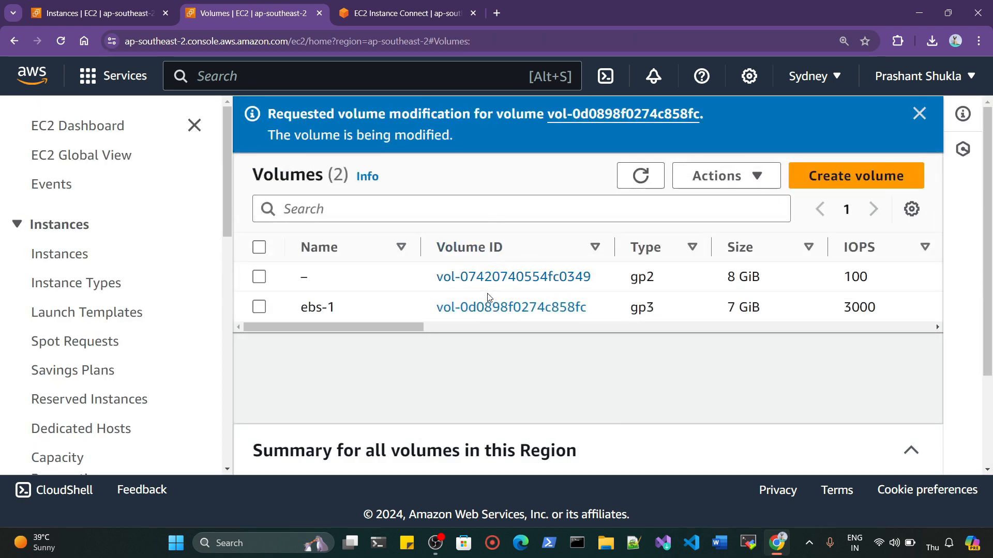
- Return to the instance's terminal session and list the block devices with lsblk to check the size of xvdbb
click(393, 13)
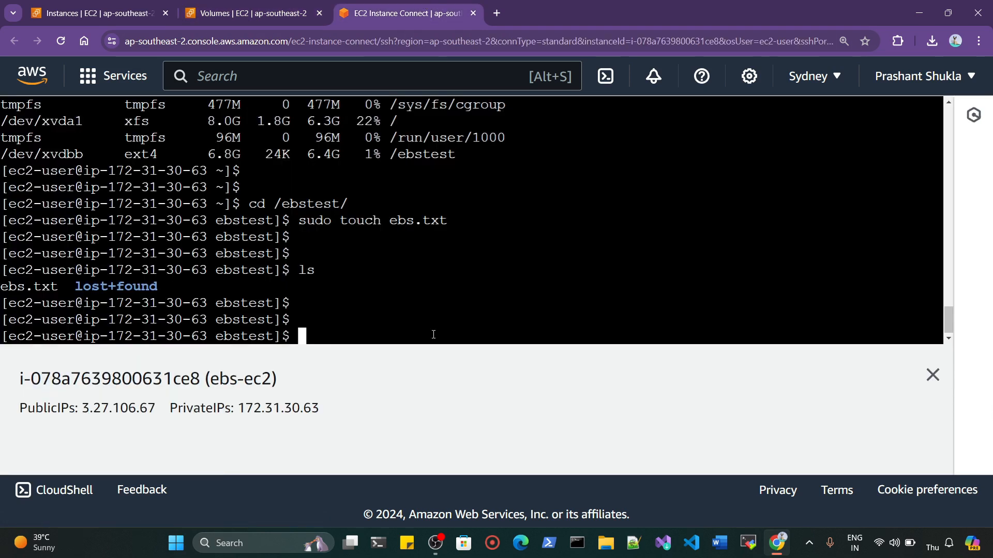
text(lsblk)
key(Return)
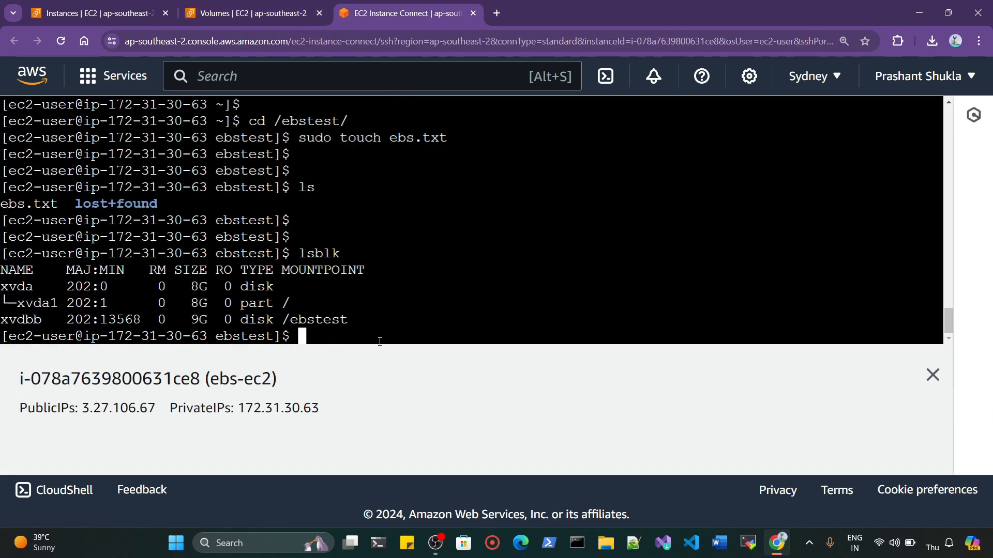
key(Return)
key(Return)
drag(188, 291, 223, 290)
click(349, 338)
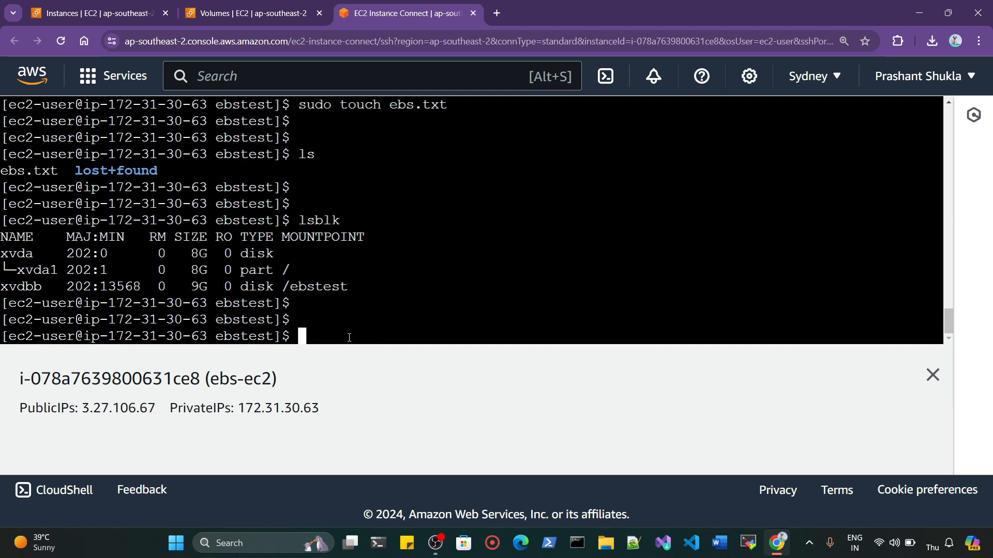
- Run df -hT and examine the size and available space of the /dev/xvdbb filesystem
text(df -hT)
key(Return)
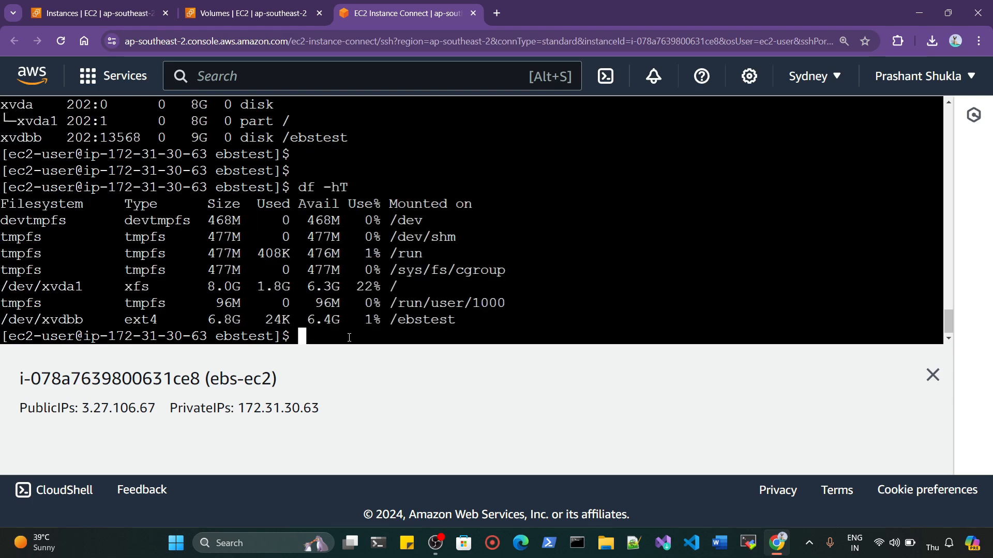
key(Return)
key(Return)
drag(206, 285, 345, 287)
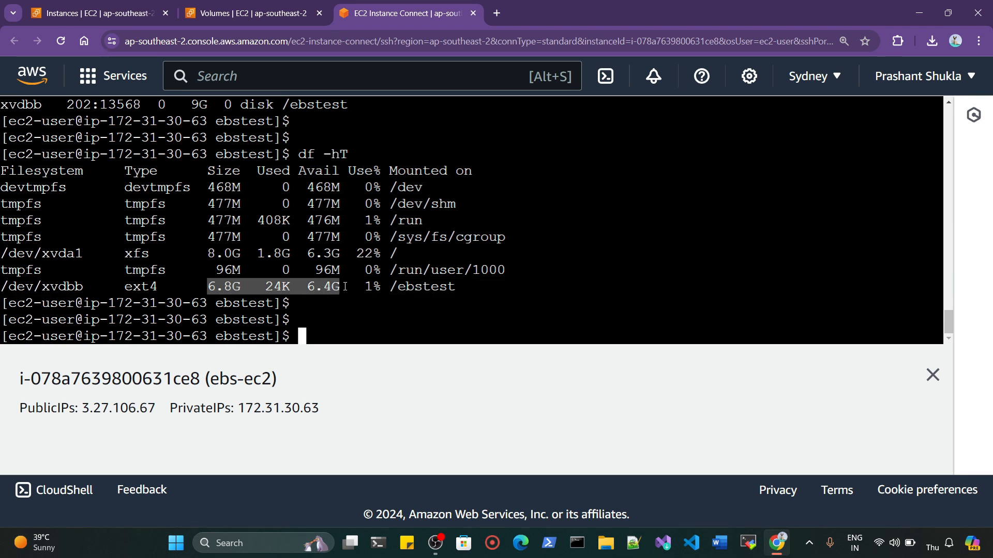
click(332, 342)
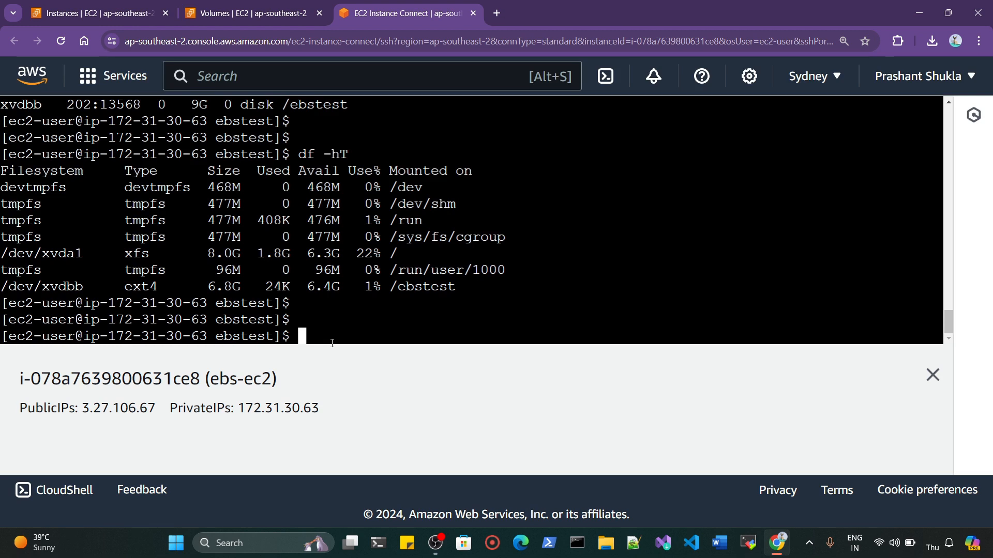
- Extend the ext4 filesystem to the enlarged volume by running sudo resize2fs /dev/xvdbb
text(sudo resizer)
key(BackSpace)
text(2fs)
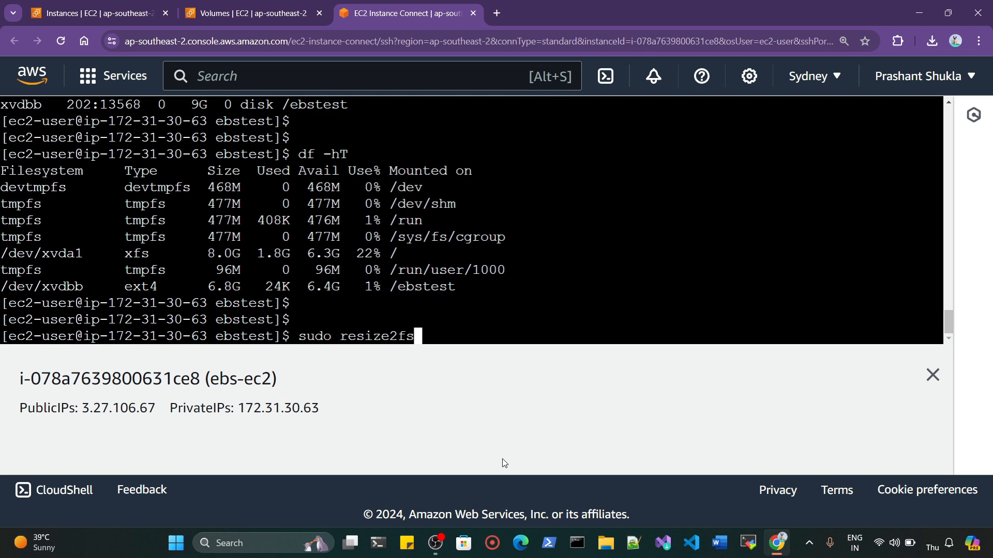
text( /dev/xvdbb)
key(Return)
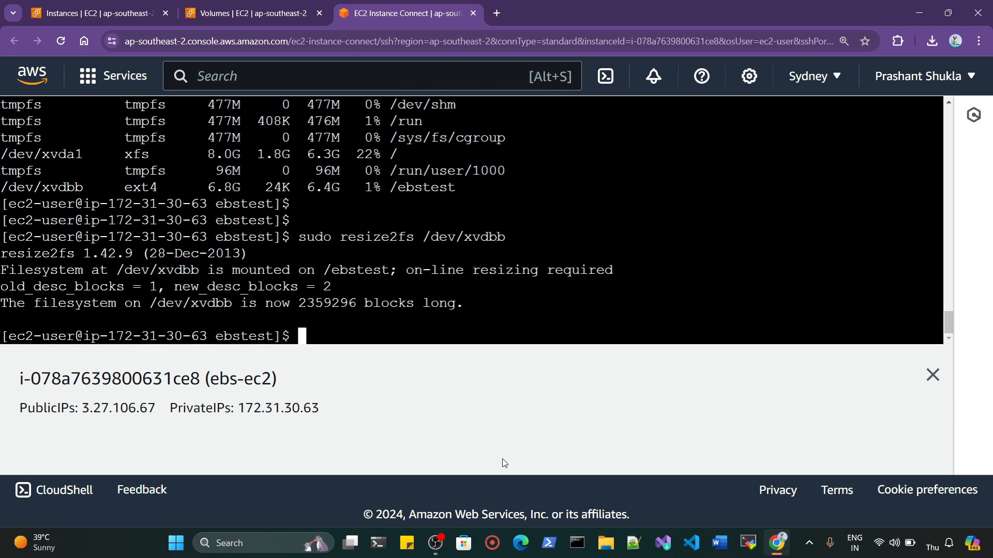
- List the filesystems again with df -hT and check the size of /dev/xvdbb after the resize
key(Return)
key(Return)
text(df -hT)
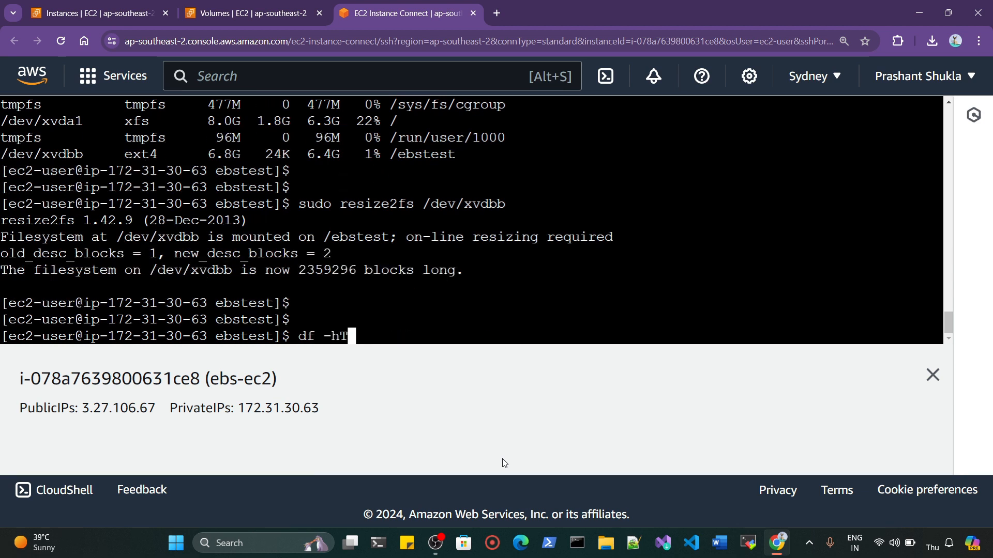
key(Return)
key(Return)
key(Return)
key(Return)
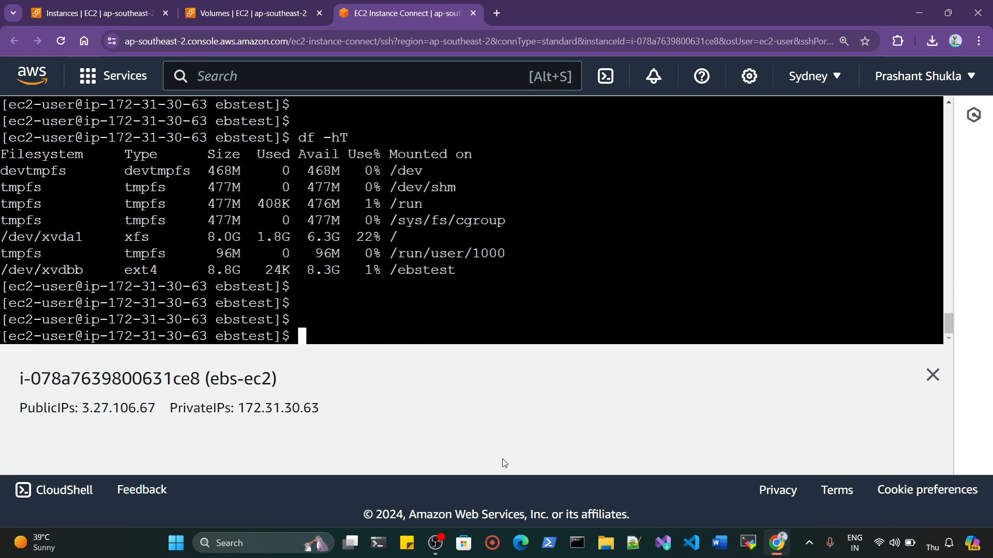
drag(199, 270, 473, 267)
click(396, 329)
- Try to unmount the volume from inside its own directory with sudo umount /ebstest
text(sudo umount )
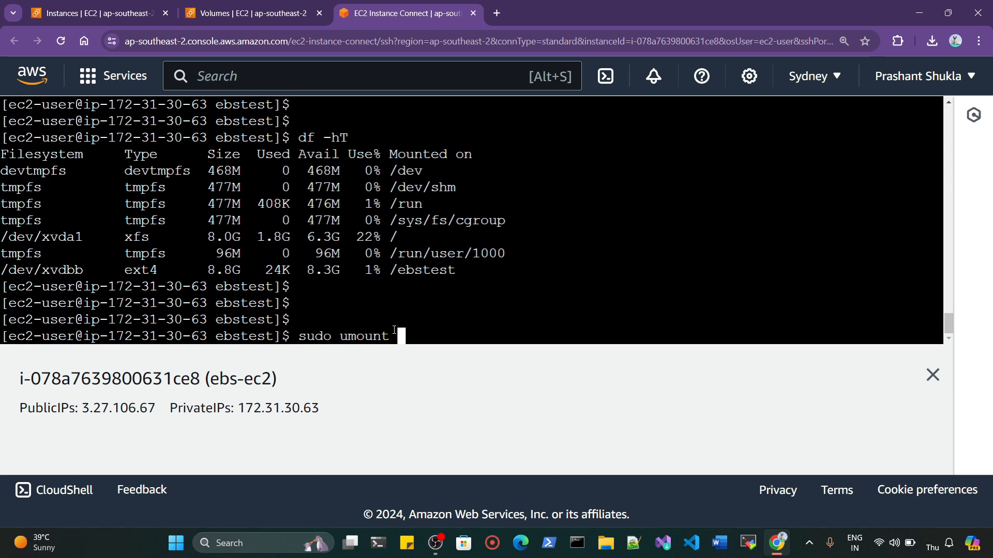
text(/ebst)
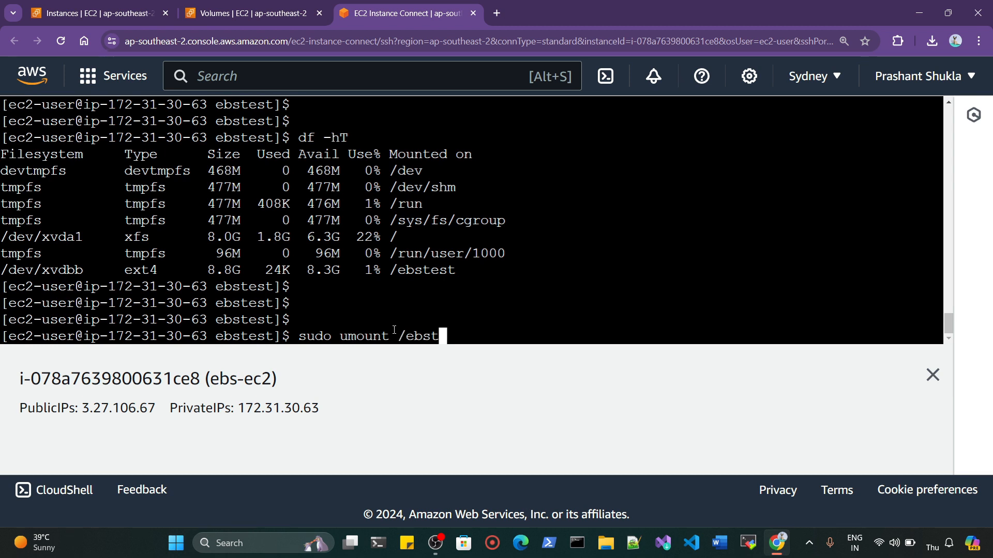
text(est)
key(Return)
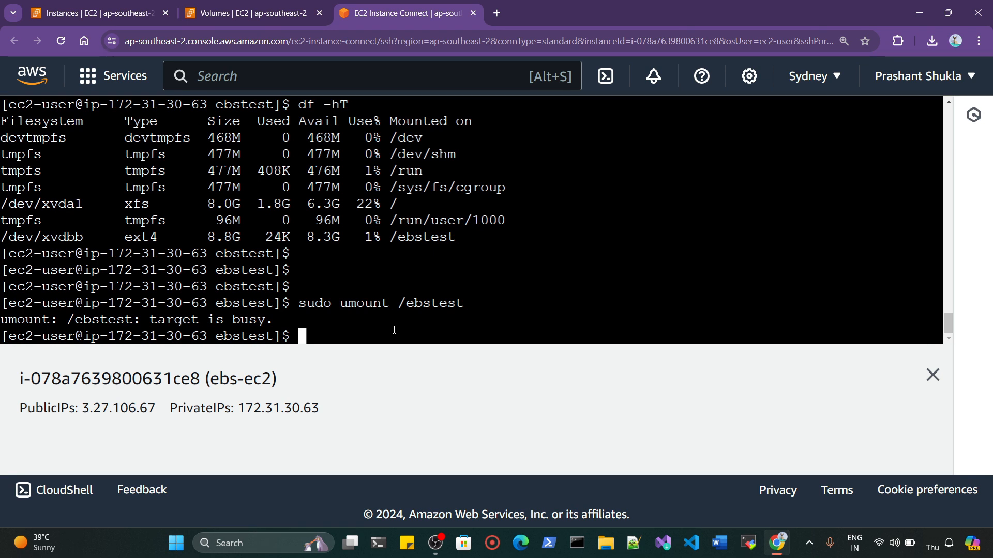
- Change to the home directory and unmount the volume with sudo umount /ebstest
text(cd)
key(Return)
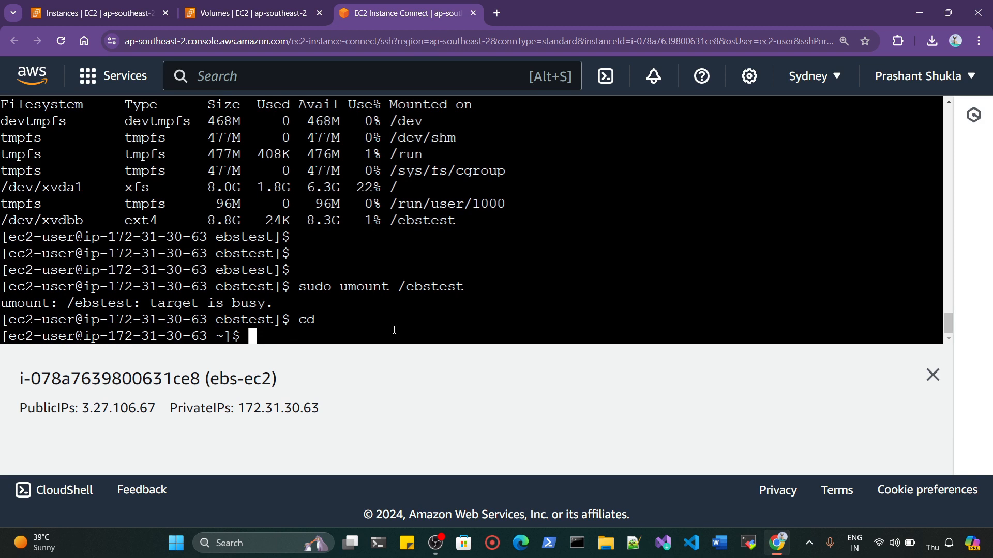
text(cd)
key(Up)
key(Up)
key(Return)
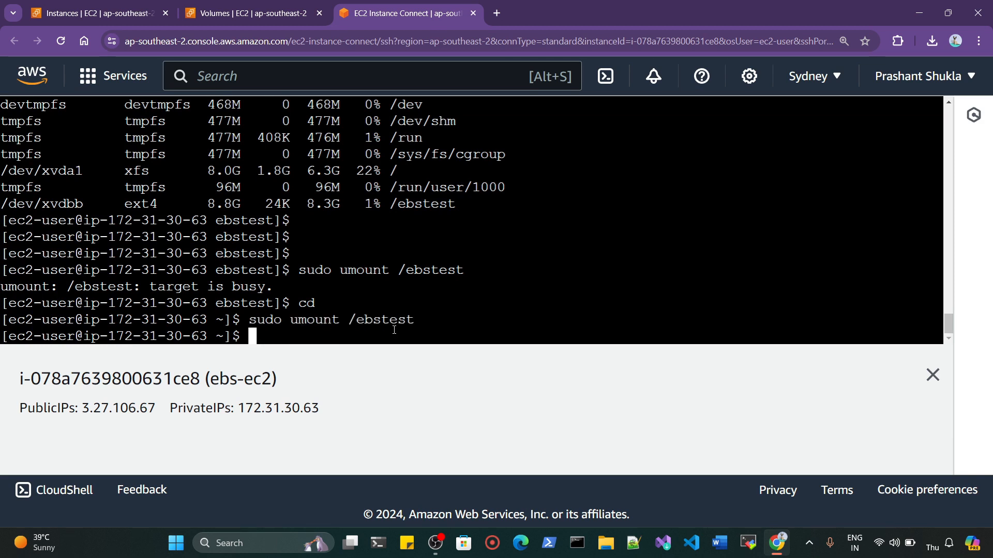
- Rerun df -hT and check the listed filesystems for the unmounted /dev/xvdbb
key(Return)
key(Return)
key(Up)
key(Up)
key(Down)
key(Up)
key(Up)
key(Up)
key(Return)
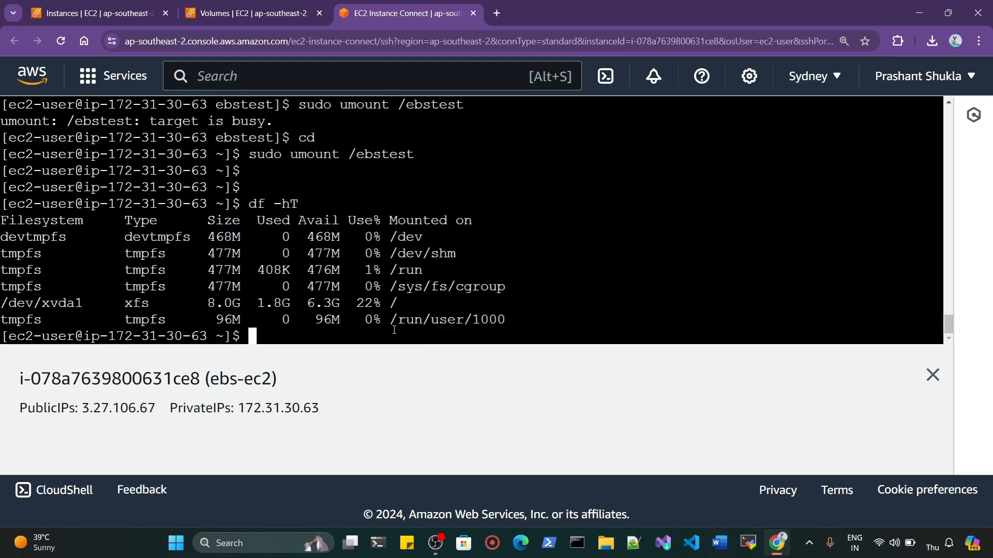
drag(496, 325, 4, 318)
click(348, 334)
- Detach the ebs-1 volume from its instance in the EC2 Volumes list and confirm the detachment
click(248, 13)
key(ctrl+minus)
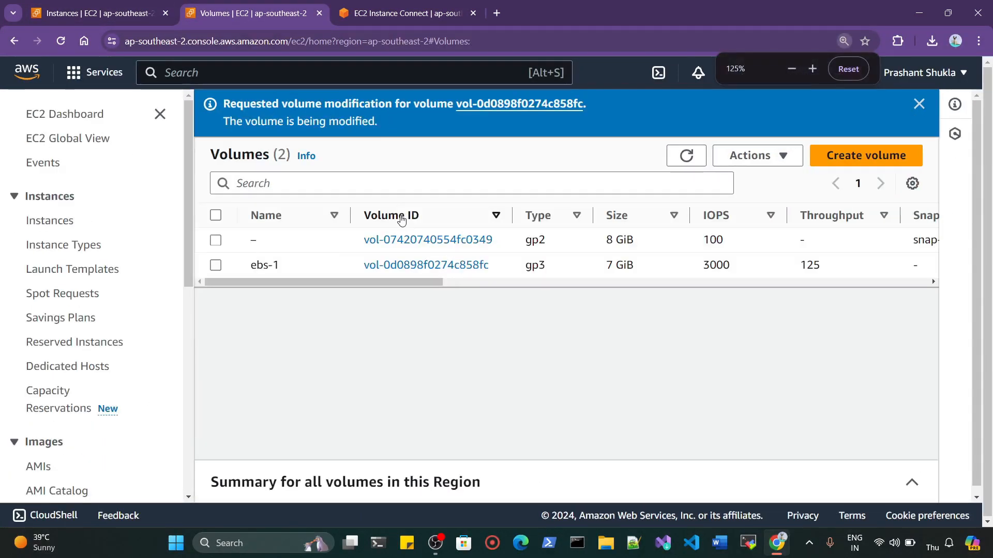
key(ctrl+minus)
key(ctrl+minus)
click(172, 224)
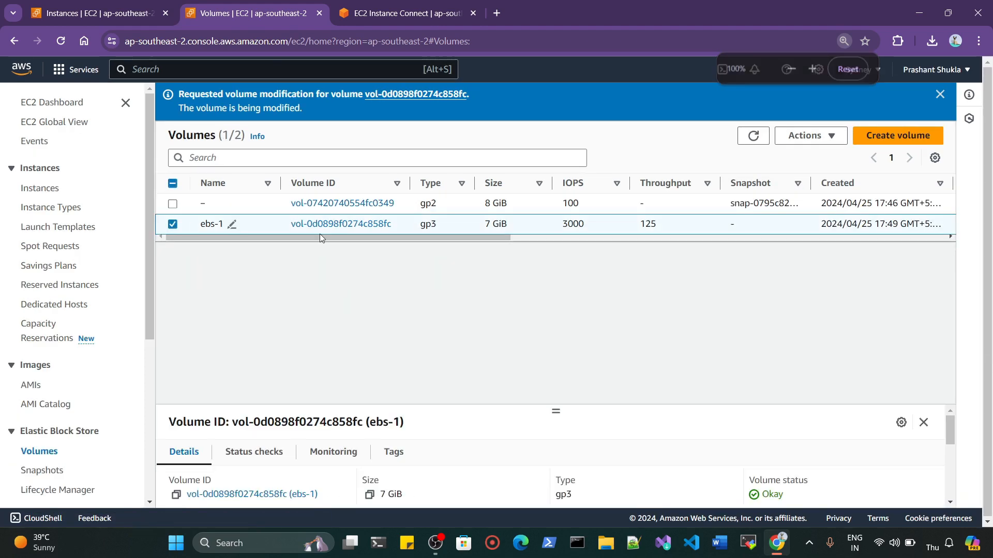
click(808, 135)
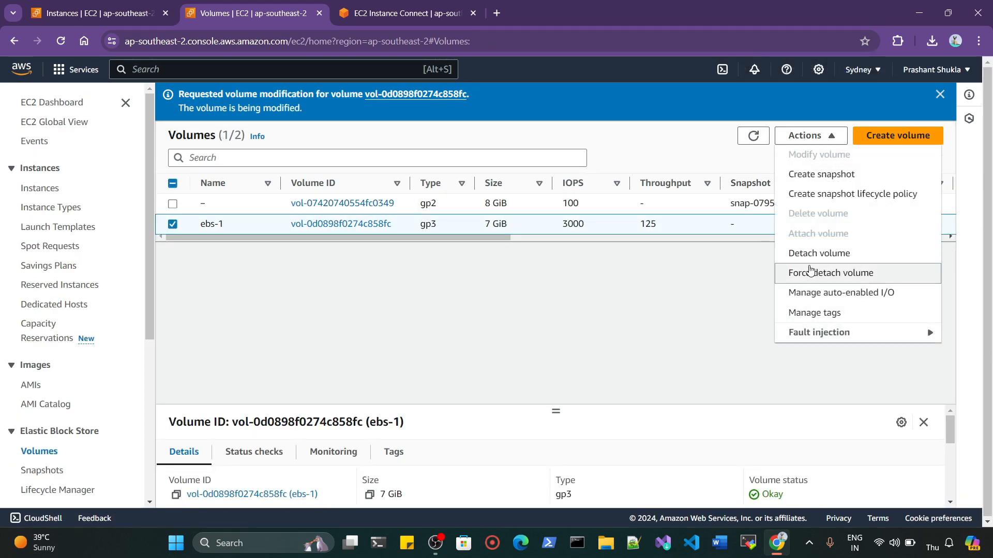
click(810, 256)
click(715, 362)
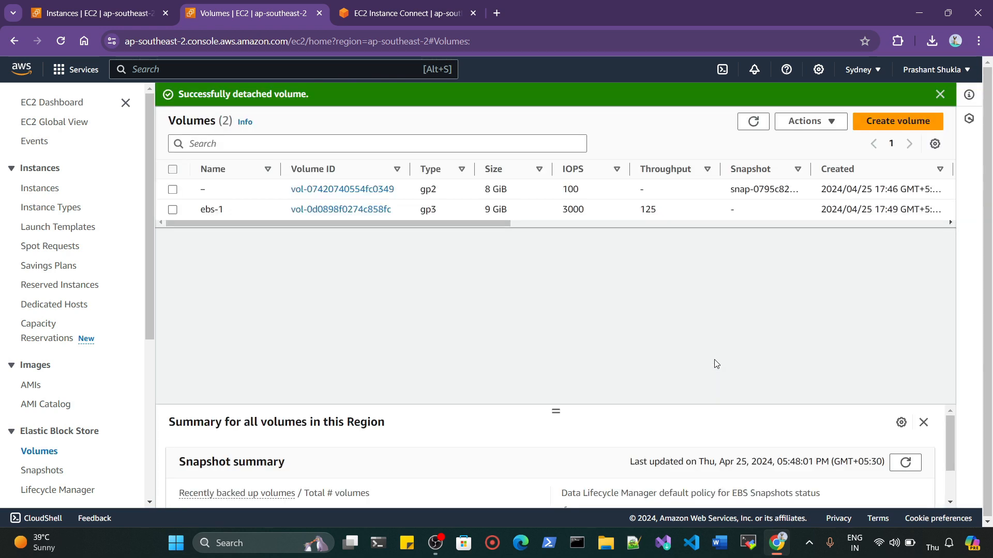
- Examine the volume state of ebs-1 in the Volumes list and refresh the list
click(759, 223)
drag(759, 223, 578, 247)
scroll(485, 253, right, 10)
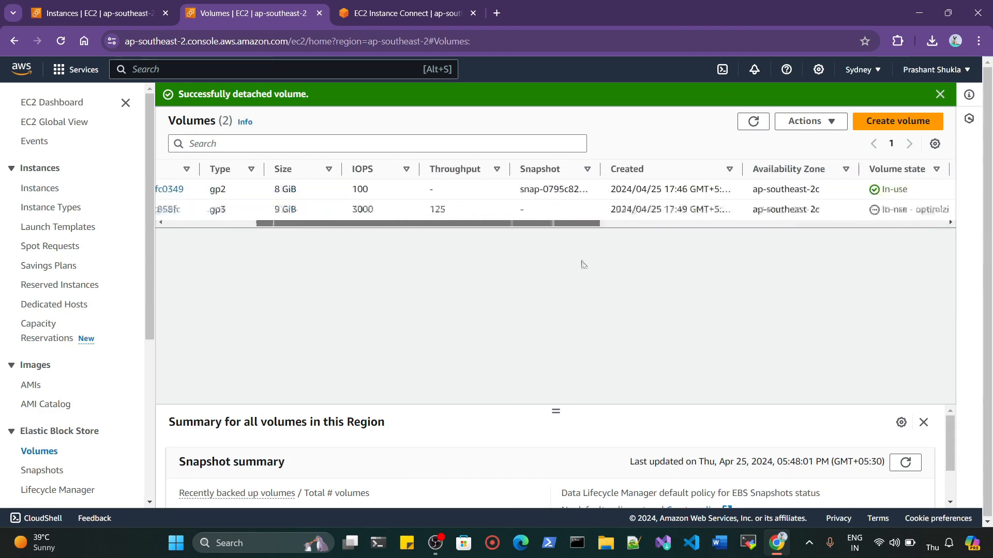
click(538, 207)
double_click(575, 210)
click(754, 121)
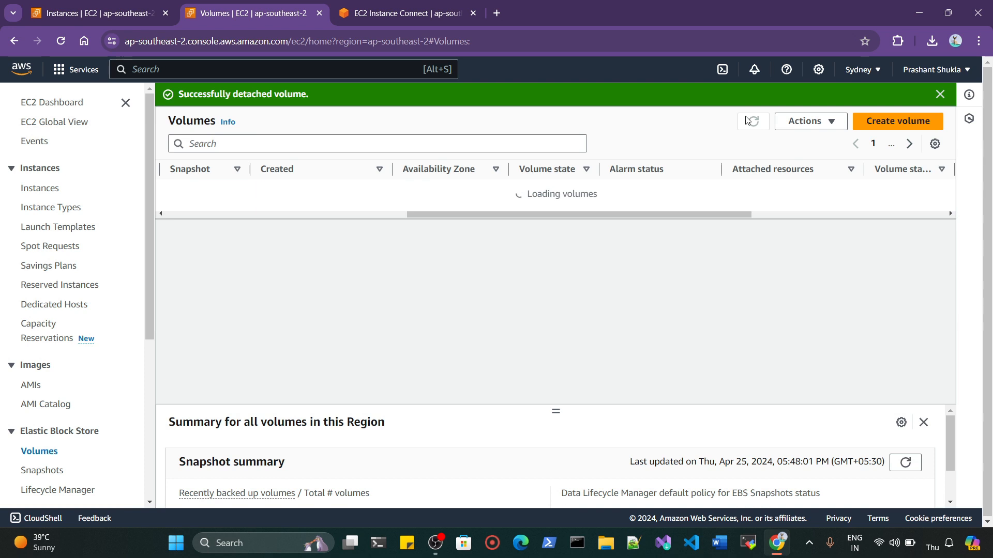
- Delete the detached ebs-1 volume, entering "delete" as the confirmation text
double_click(551, 212)
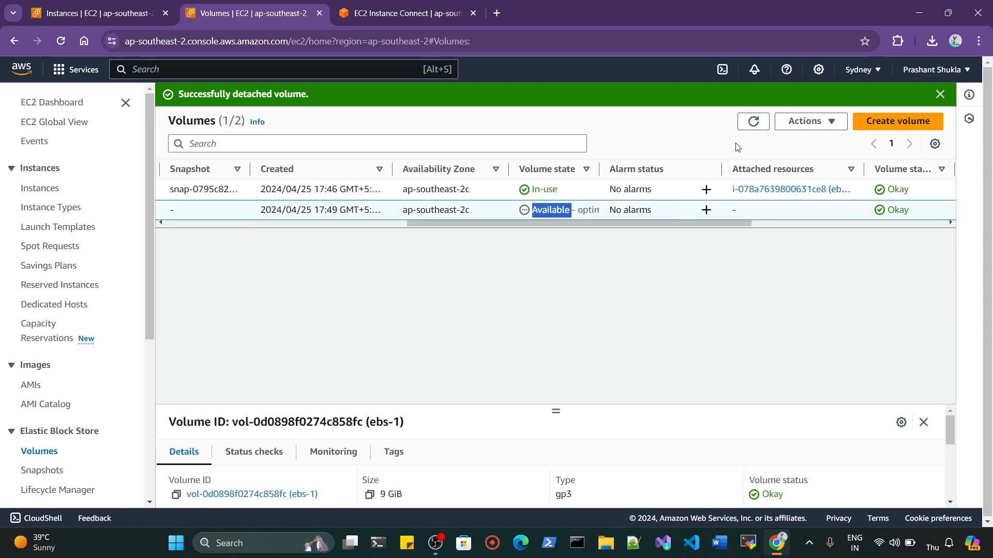
click(806, 121)
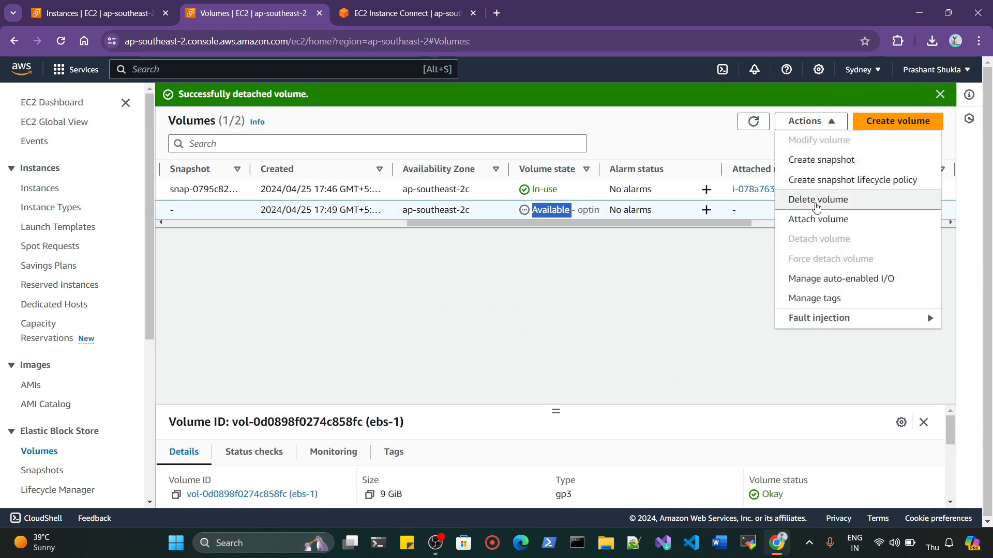
click(816, 207)
click(589, 347)
text(delete)
click(753, 377)
click(743, 377)
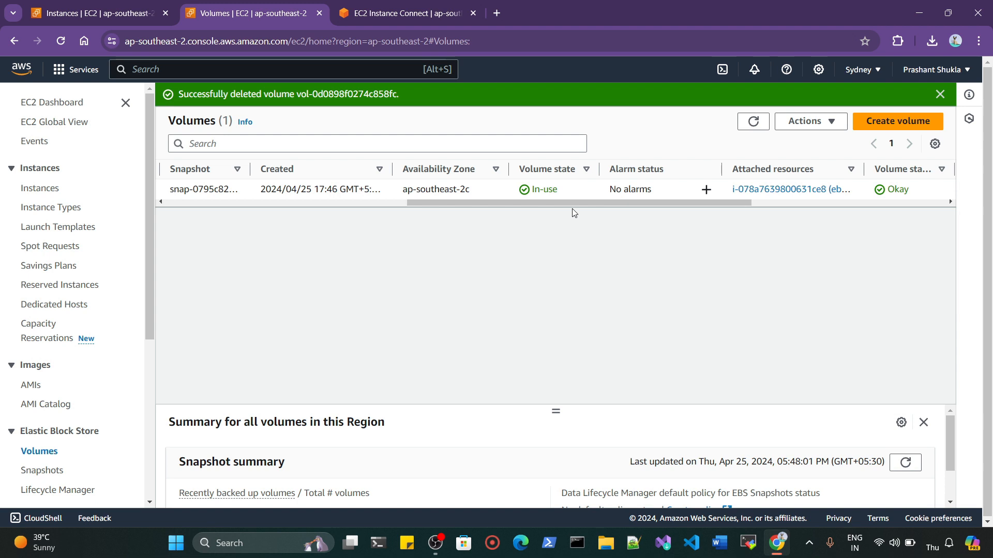
- Run lsblk in the EC2 Instance Connect terminal and check the listed block devices
click(403, 12)
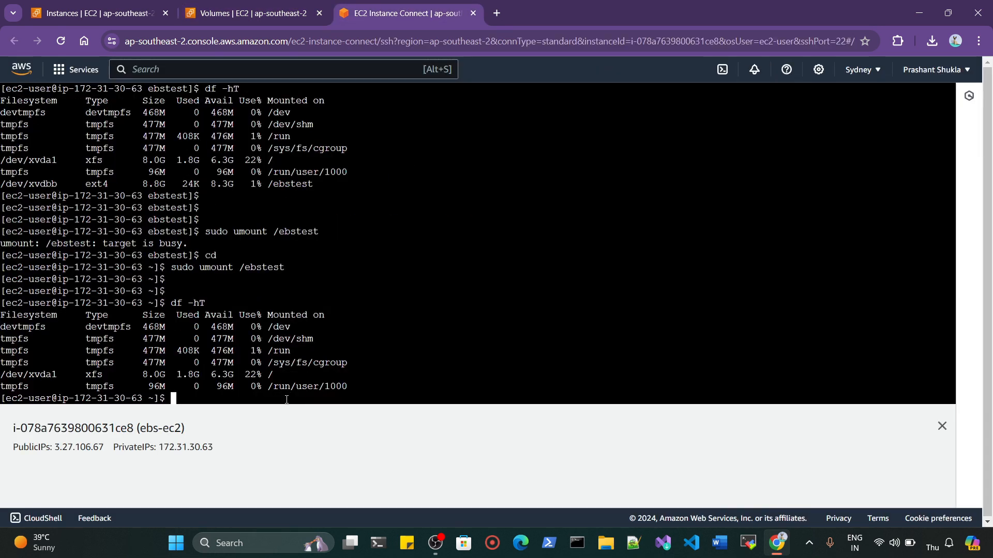
key(Return)
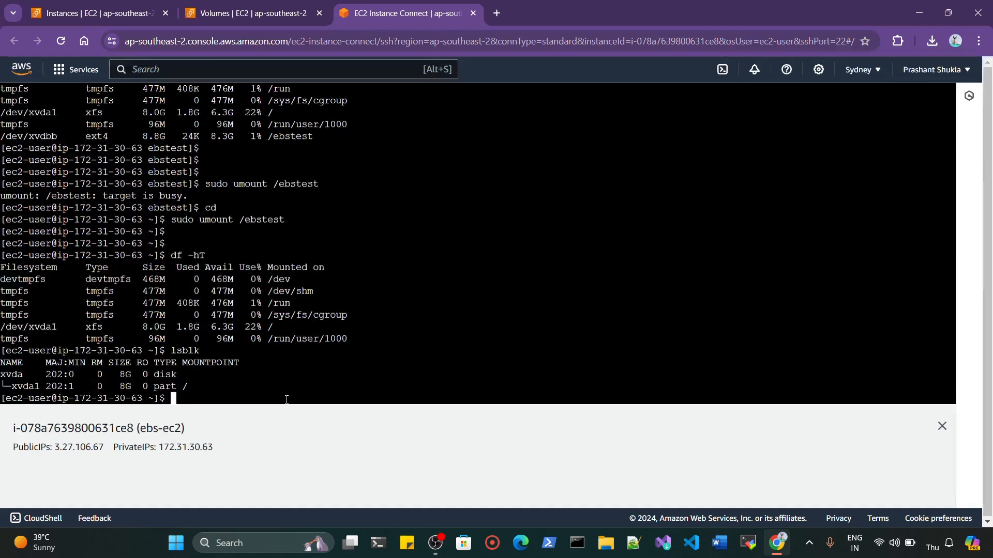
key(Return)
key(Return)
key(Return)
drag(198, 356, 86, 339)
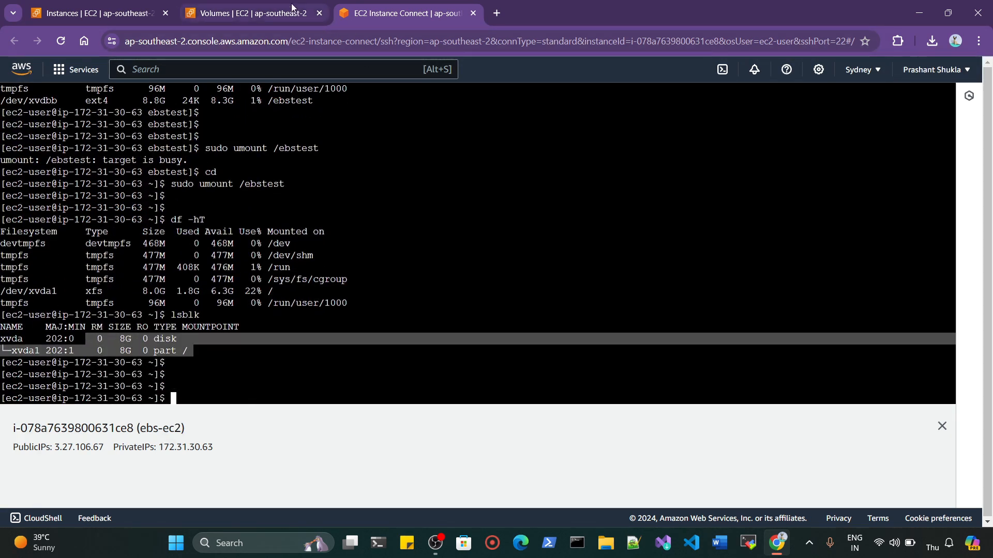
- Examine the remaining unnamed 8 GiB gp2 volume in the EC2 Volumes list
click(253, 13)
scroll(383, 215, right, 3)
scroll(269, 216, left, 10)
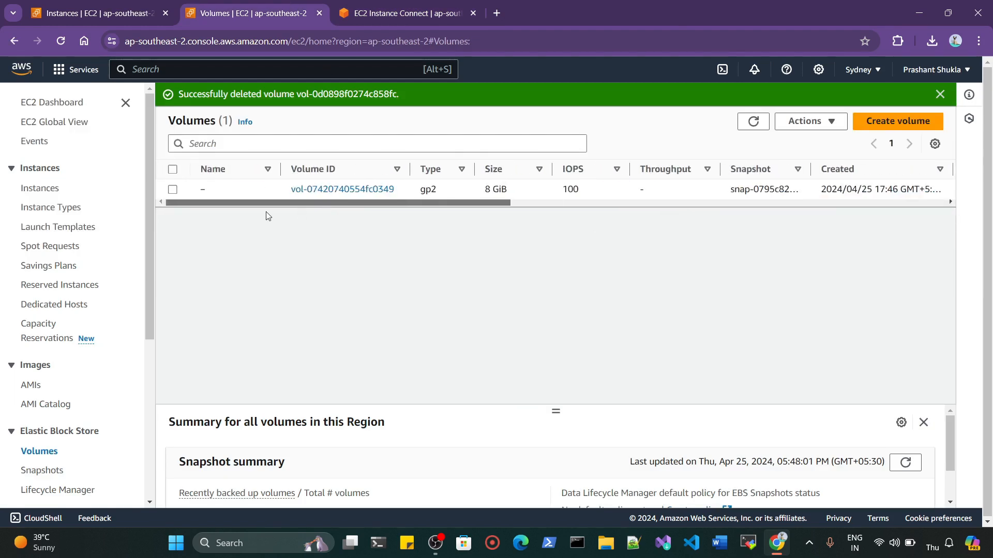
click(533, 192)
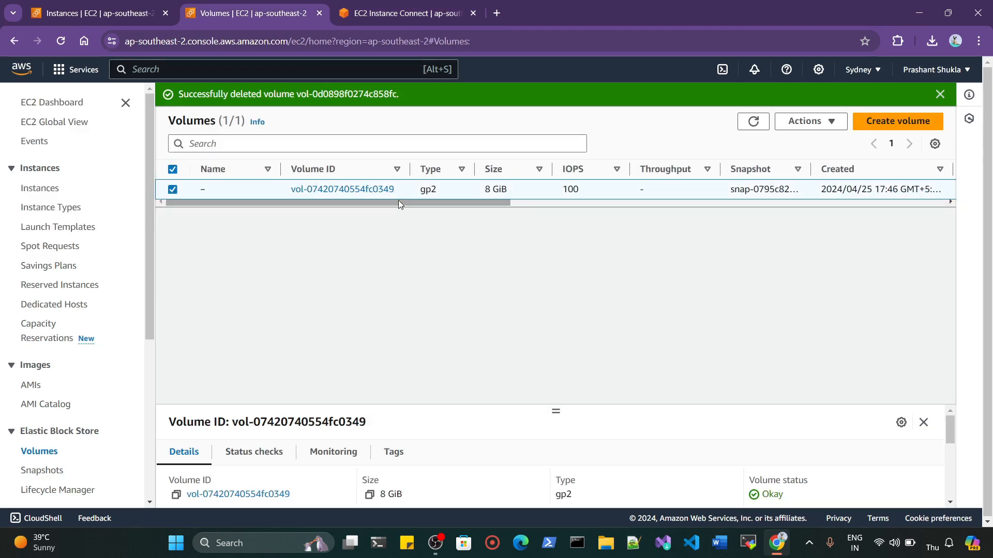
drag(397, 204, 251, 256)
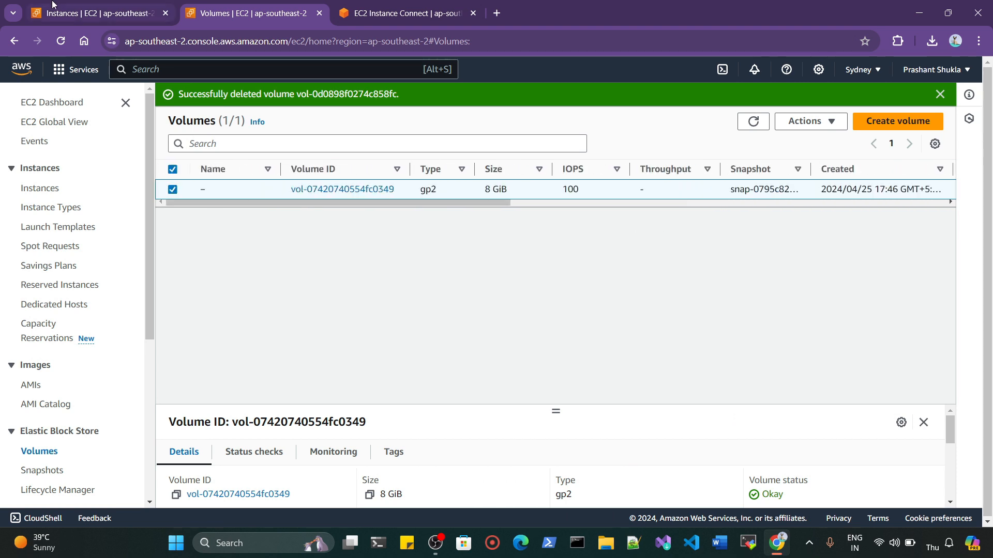
- Terminate the ebs-ec2 instance from the EC2 Instances list and confirm the termination
click(99, 13)
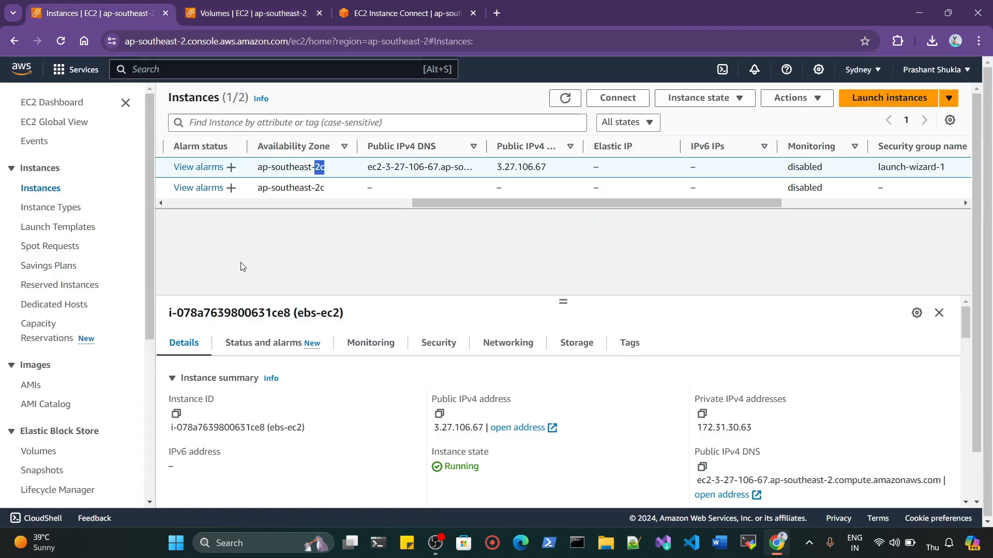
click(354, 205)
click(699, 98)
click(704, 204)
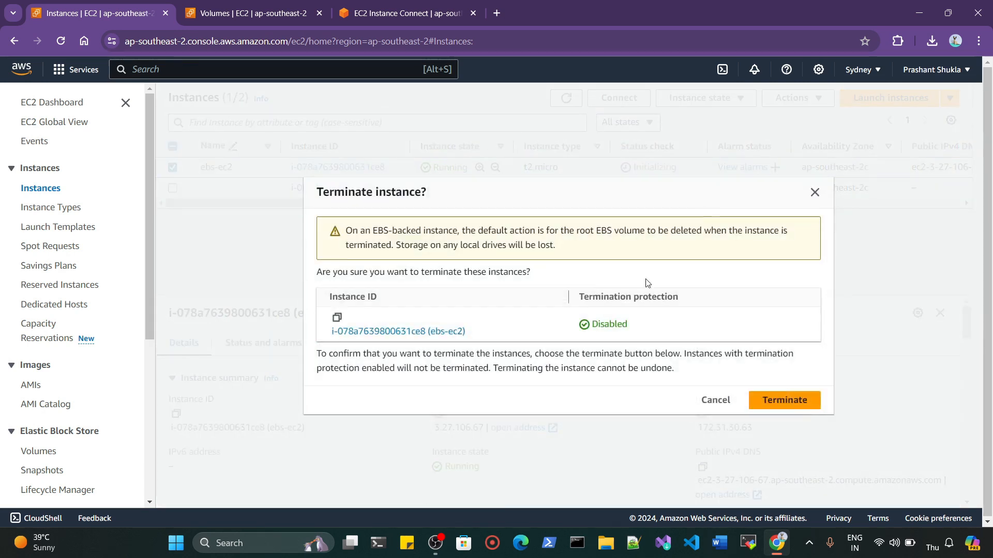
click(808, 403)
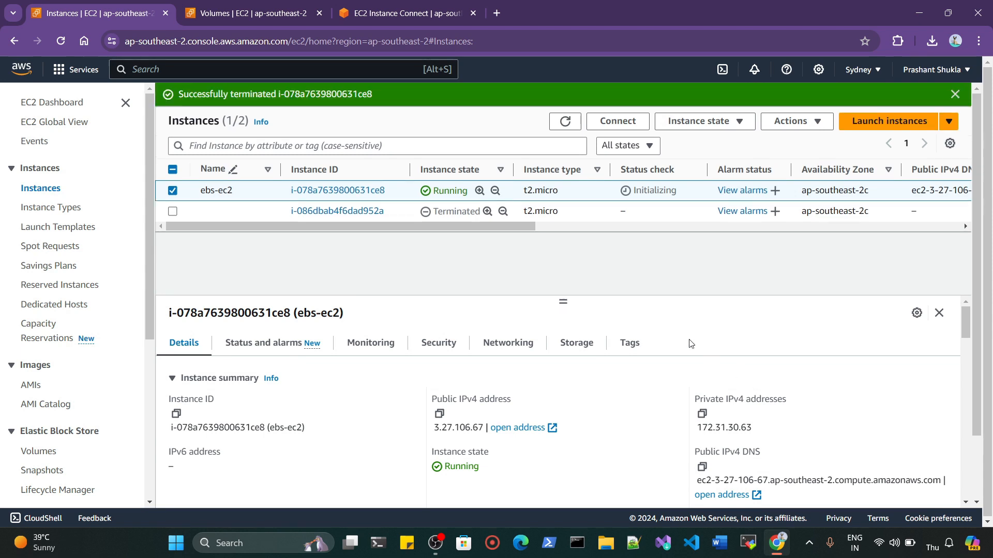
- Try to delete the launch-wizard-1 security group from the EC2 Security Groups list
click(277, 5)
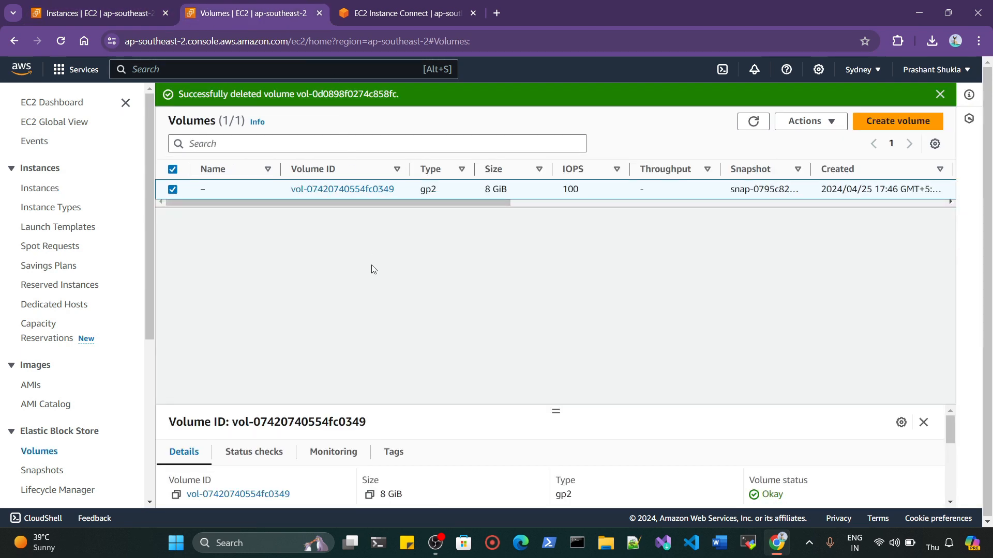
scroll(115, 347, down, 3)
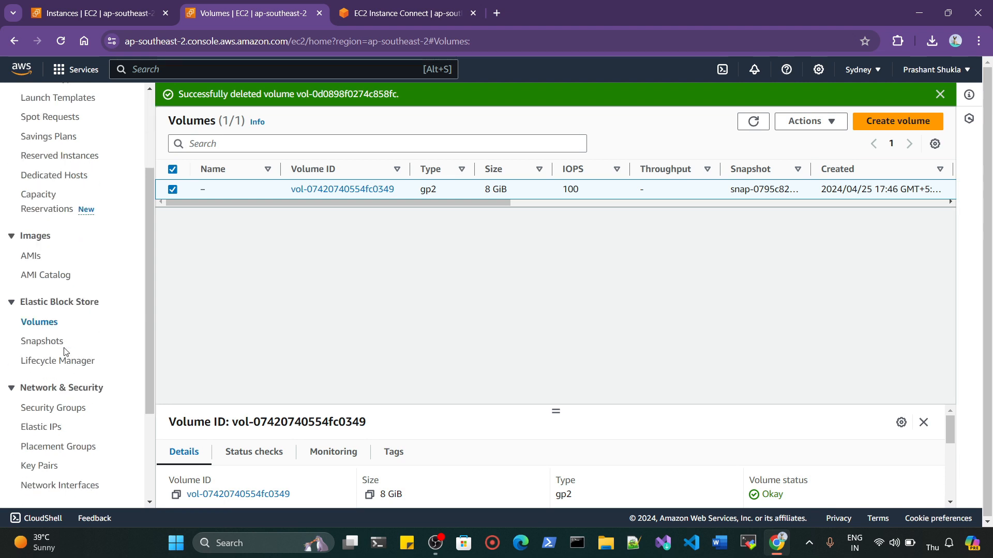
click(48, 406)
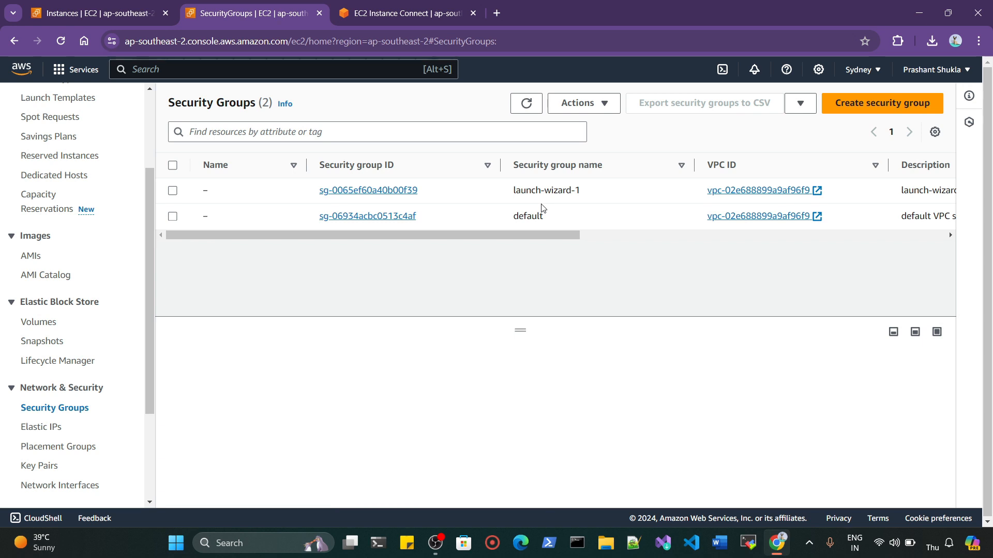
click(543, 196)
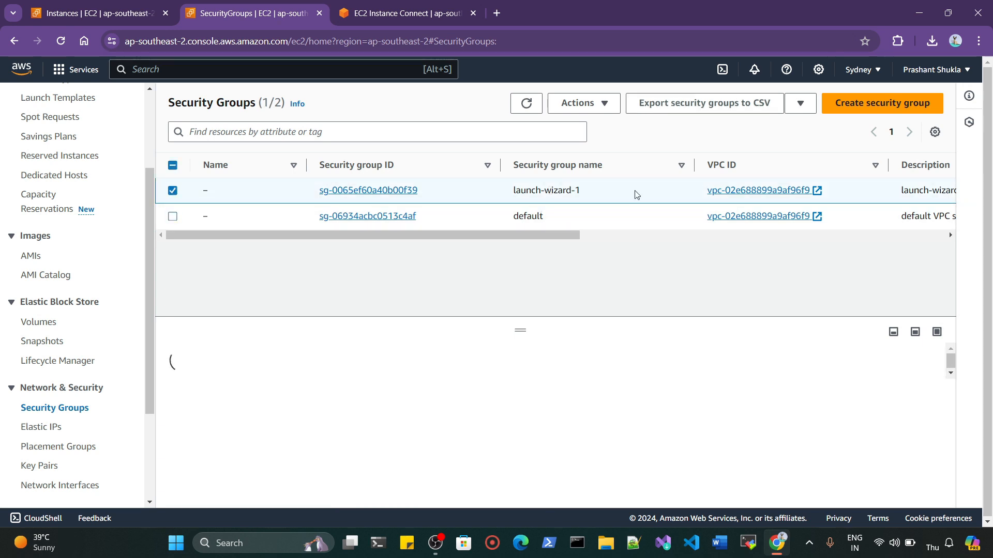
mouse_move(517, 237)
mouse_down()
mouse_move(840, 243)
mouse_move(518, 241)
mouse_up()
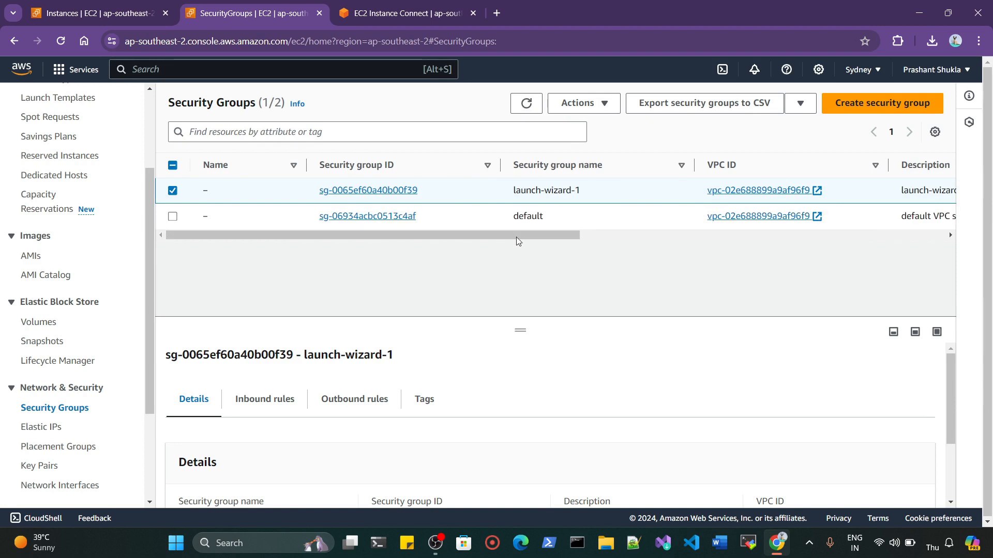
click(577, 115)
click(601, 244)
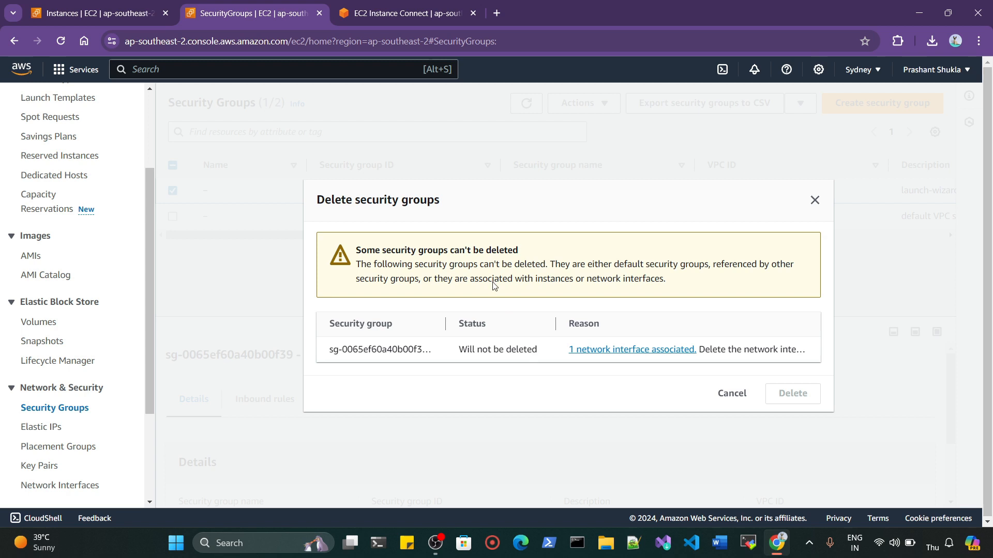
- Close the EC2 Instance Connect terminal and refresh the Instances list to check the state of ebs-ec2
click(439, 17)
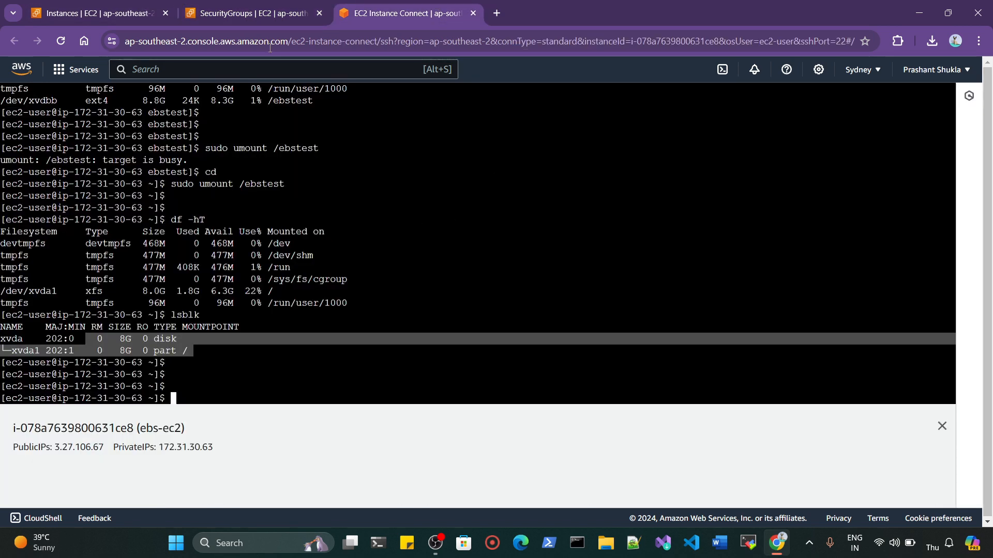
click(93, 13)
click(455, 15)
click(472, 13)
click(93, 13)
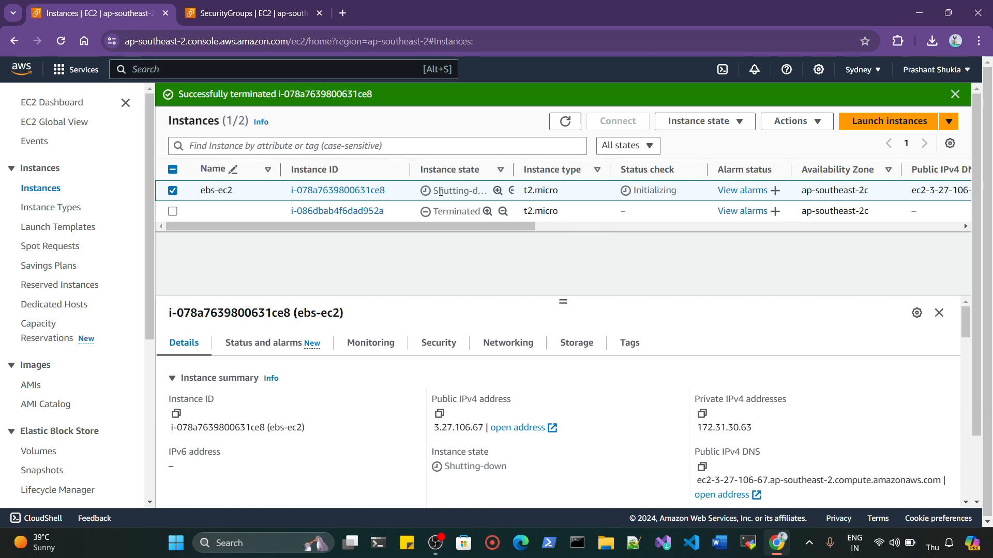
click(568, 124)
click(568, 124)
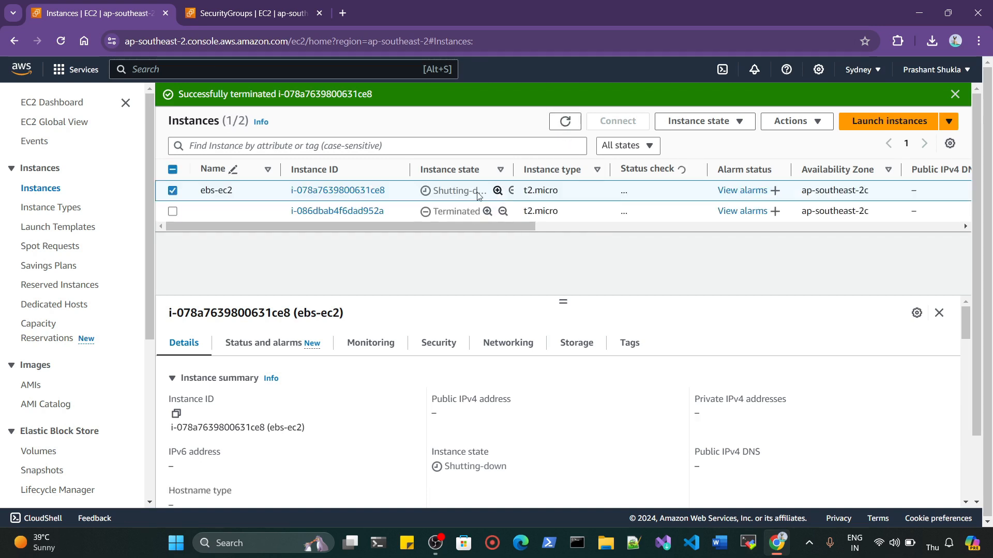
- Delete the ebs-key key pair, entering "Delete" as the confirmation text, and dismiss the notifications
click(253, 13)
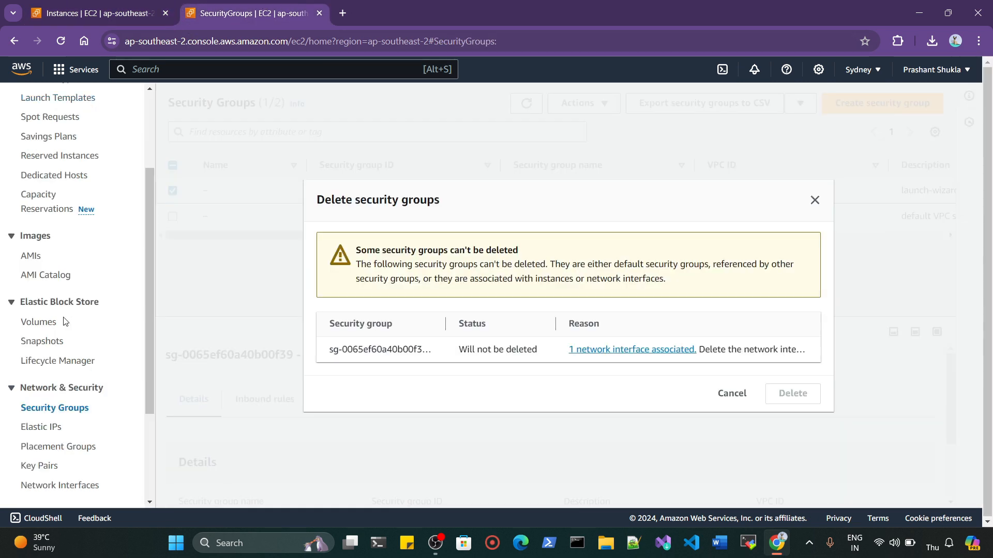
click(45, 467)
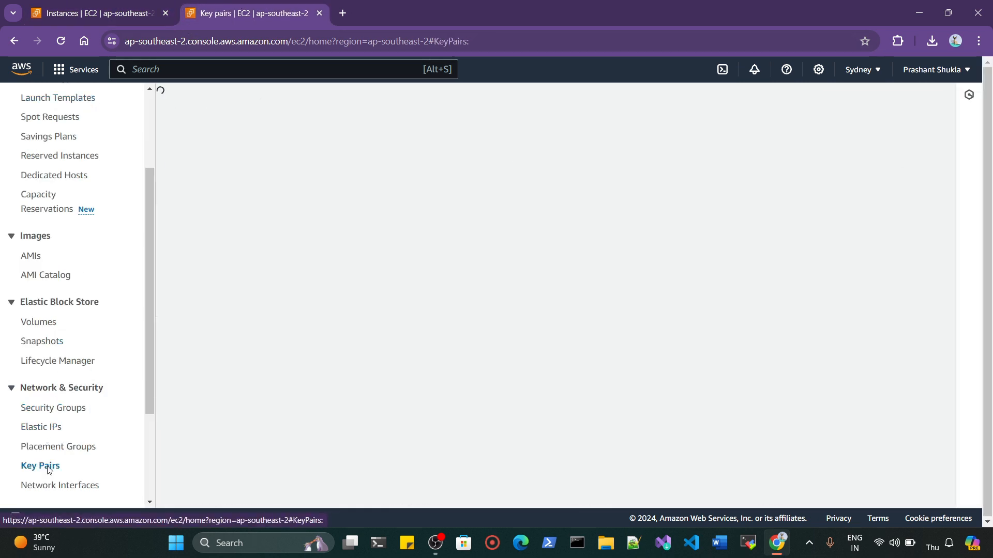
click(176, 166)
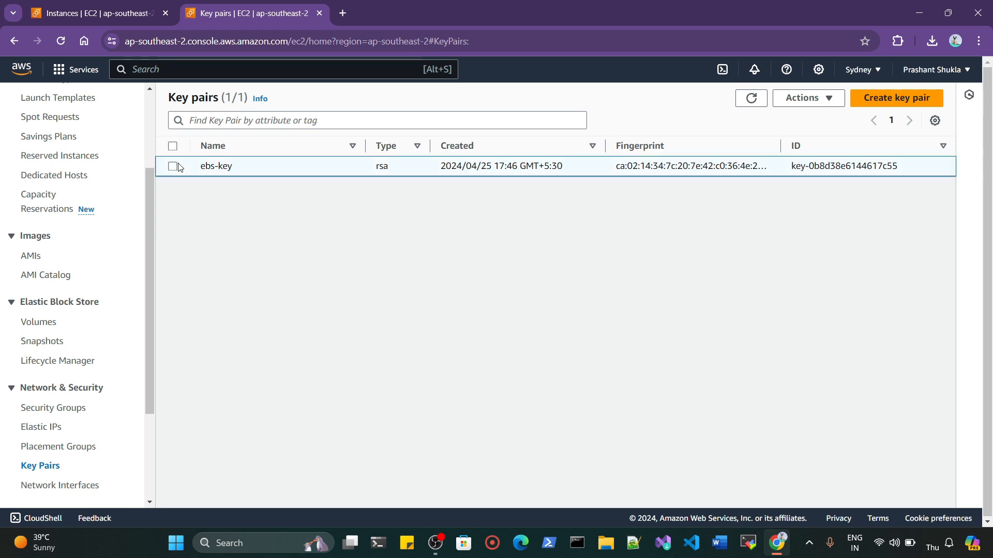
click(808, 98)
click(809, 135)
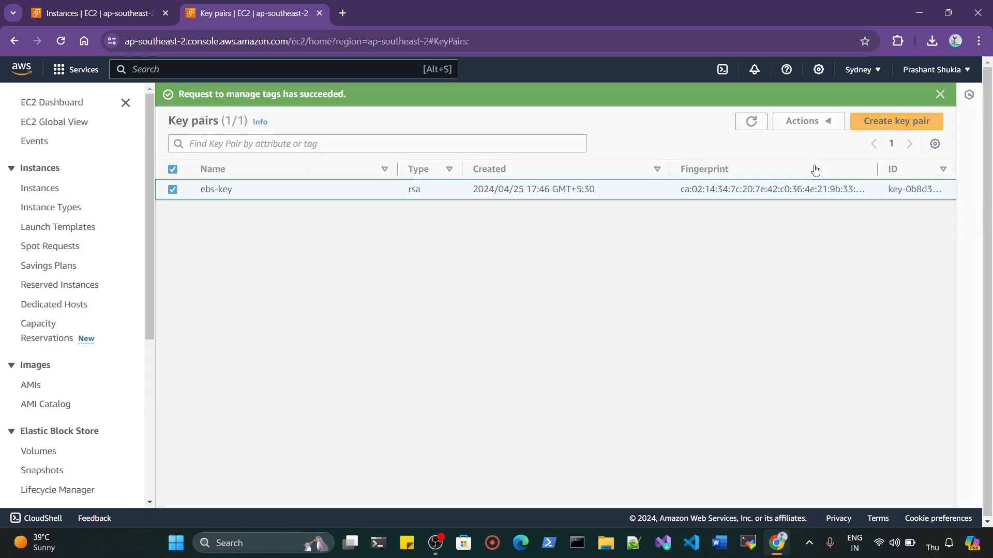
click(535, 315)
text(Delete)
click(745, 345)
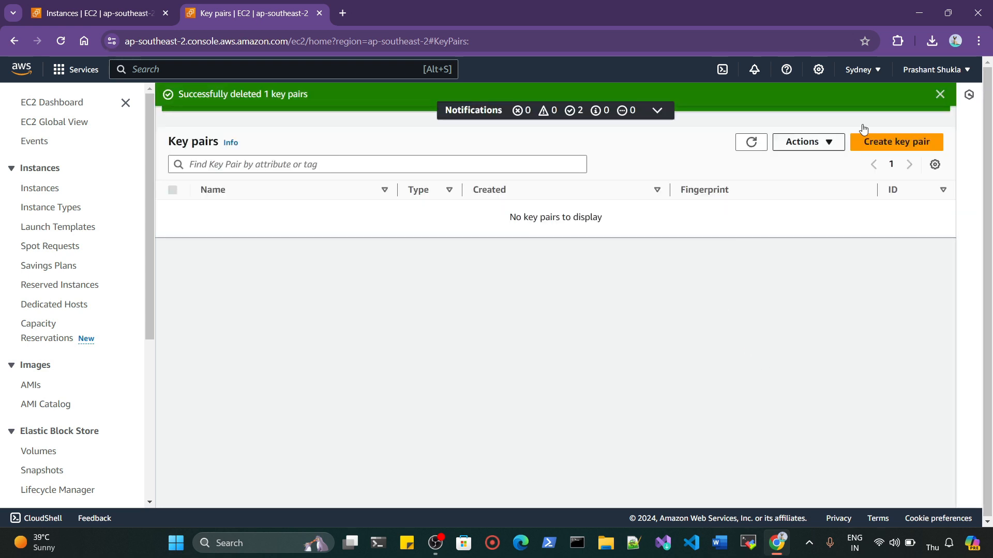
click(939, 94)
click(939, 95)
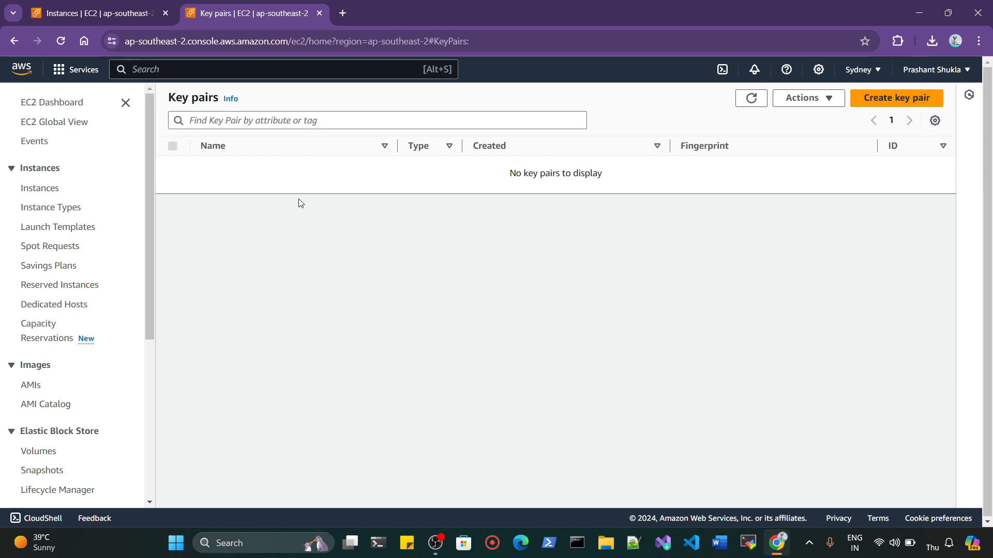
click(240, 120)
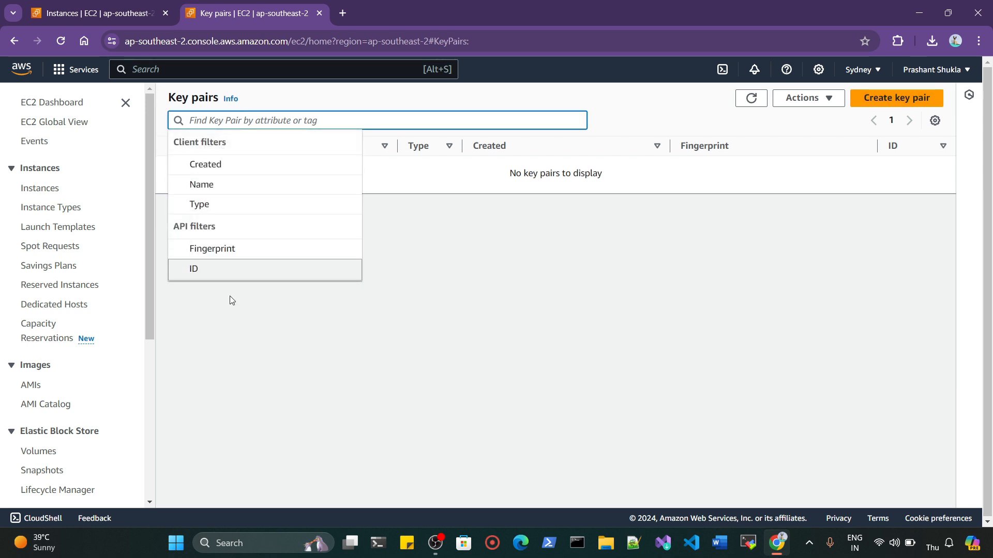
click(232, 320)
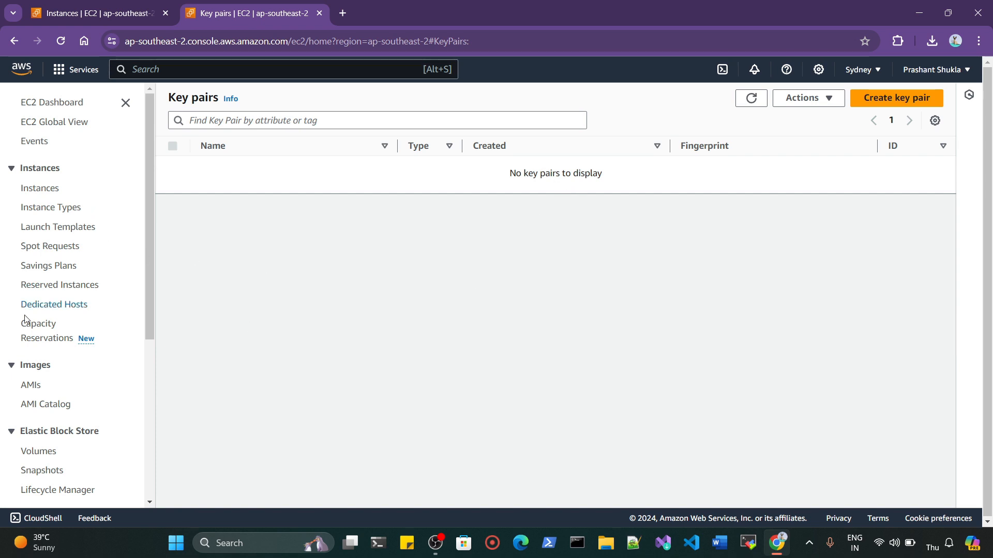
click(85, 40)
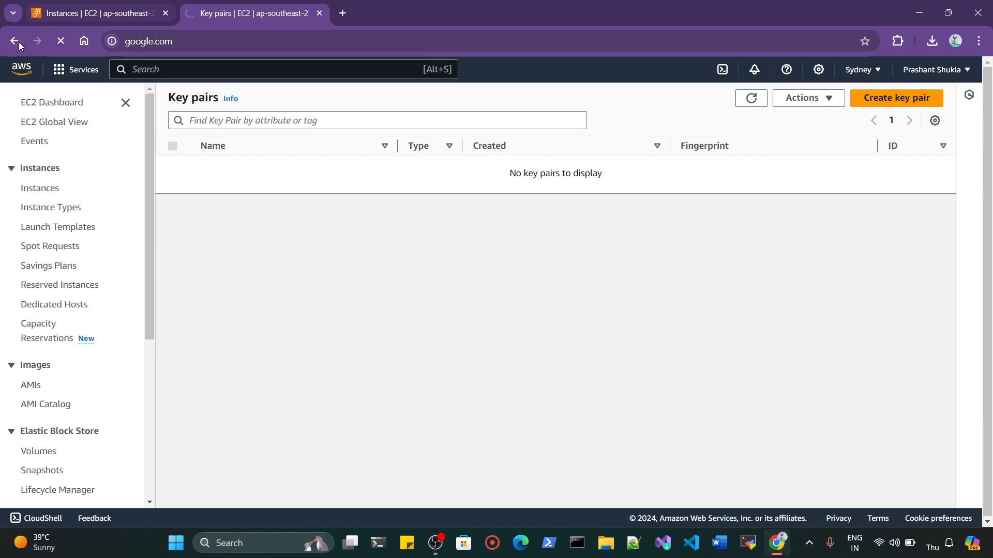
click(19, 43)
- Recheck the state of ebs-ec2 in the refreshed Instances list and delete the launch-wizard-1 security group
click(101, 7)
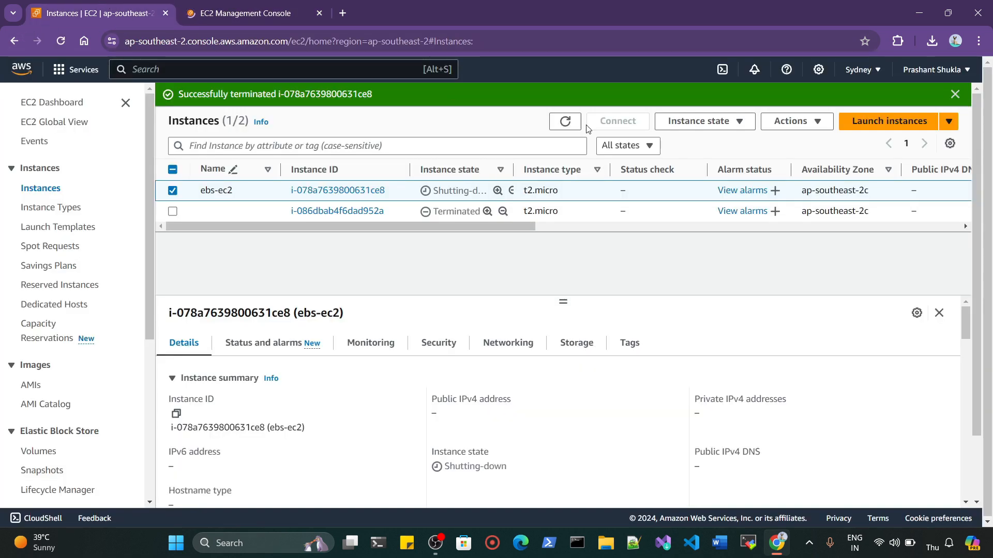
click(565, 121)
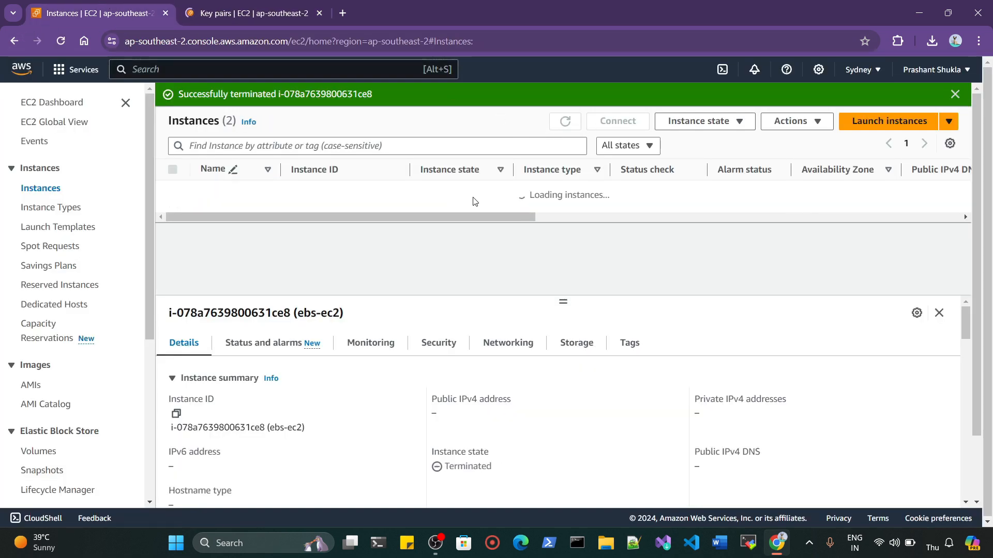
scroll(52, 269, down, 5)
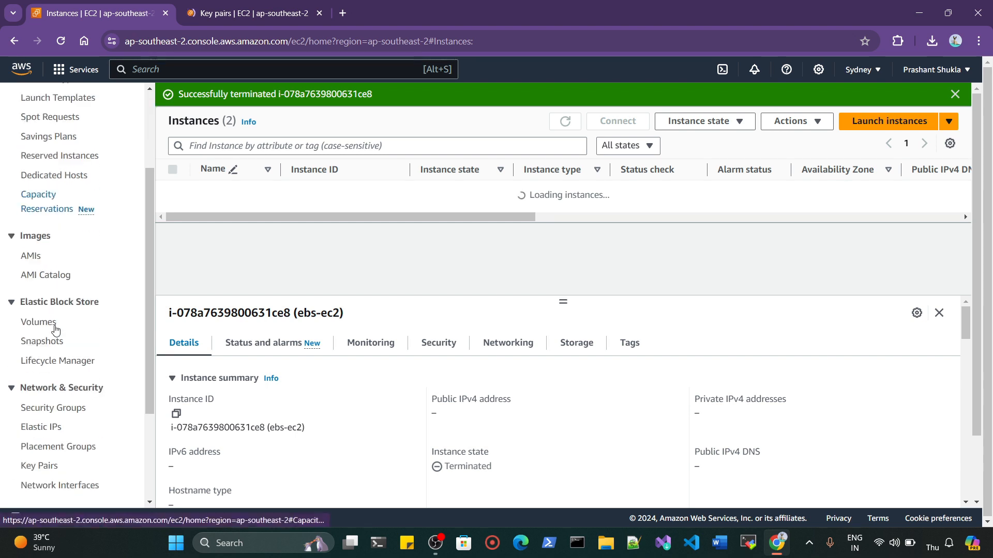
click(58, 281)
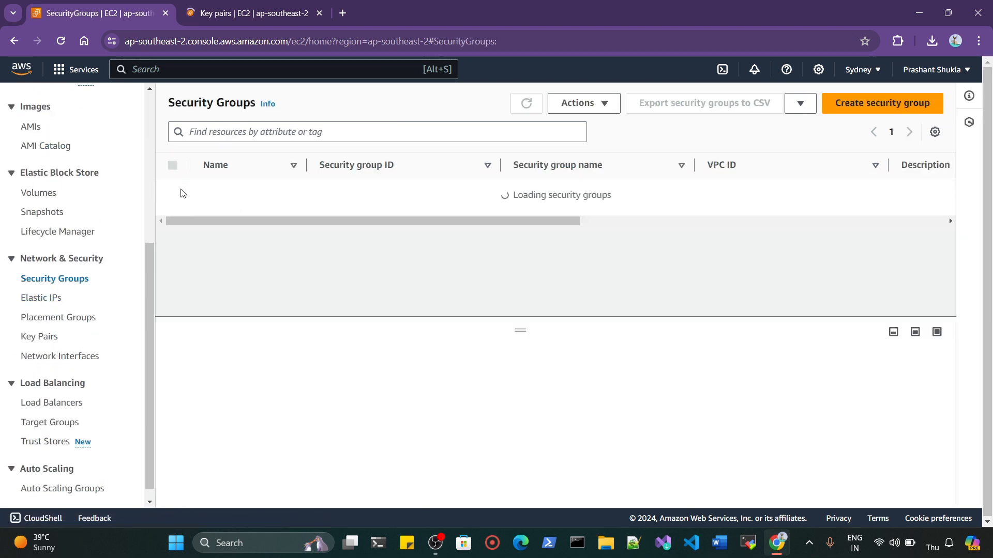
click(174, 192)
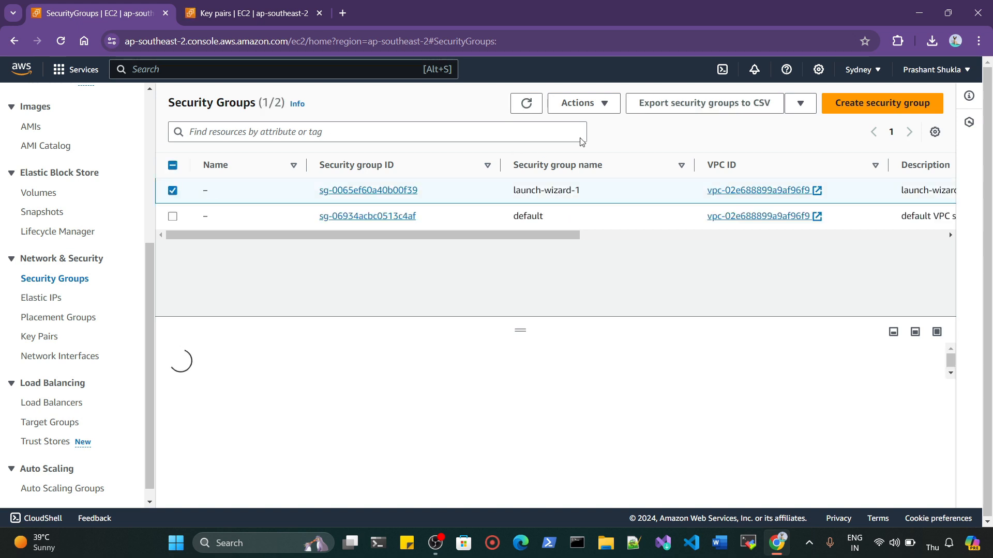
click(576, 113)
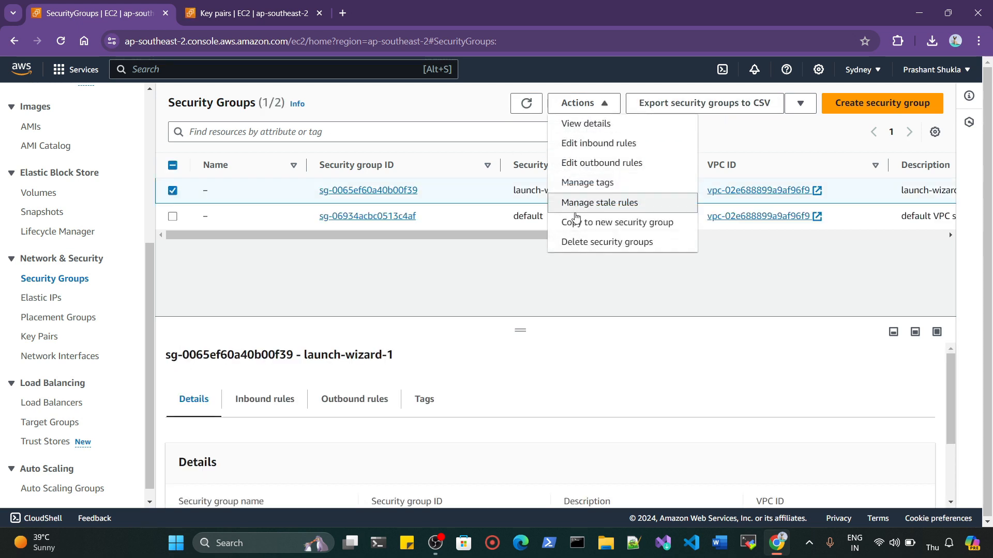
click(581, 242)
click(810, 358)
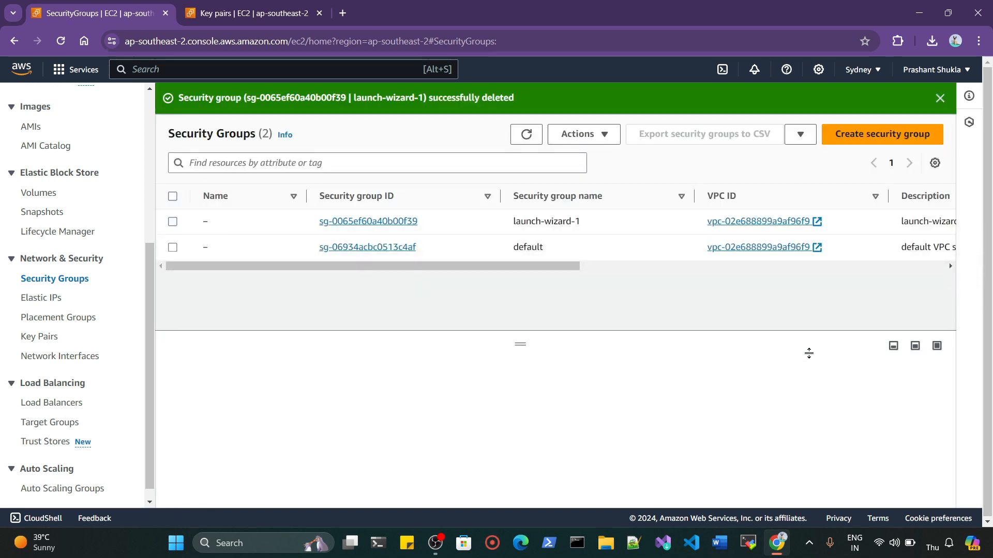
- Refresh the Security Groups list and dismiss the deletion notification
click(634, 266)
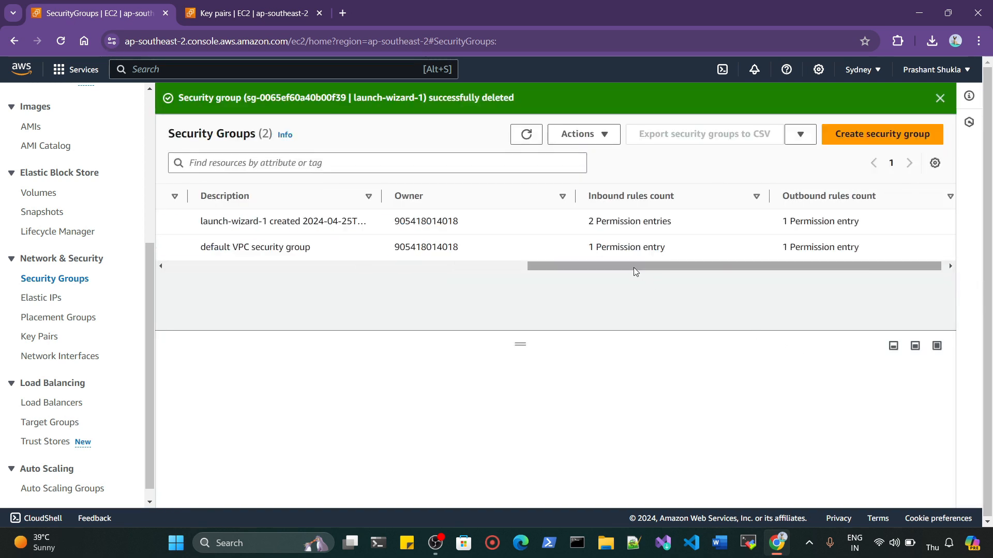
click(535, 134)
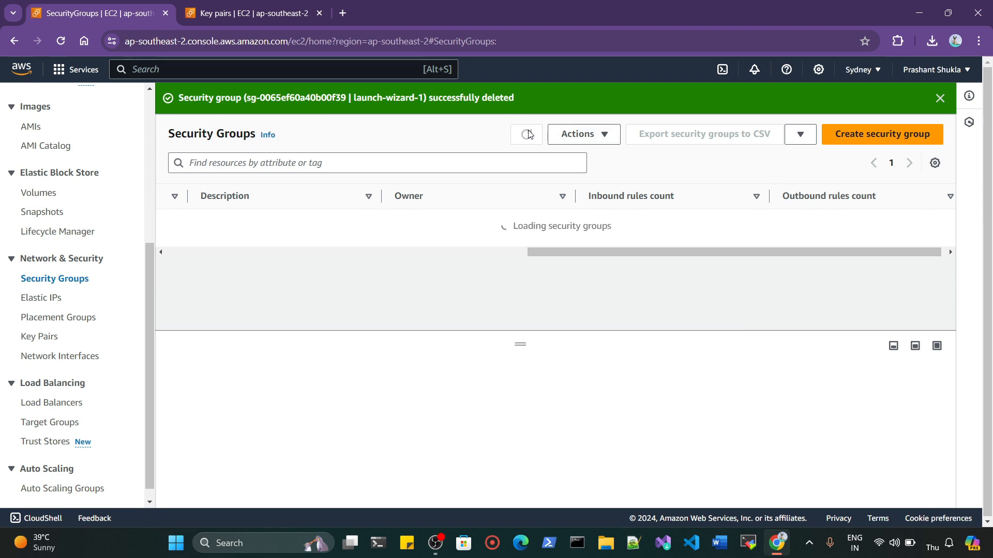
click(940, 100)
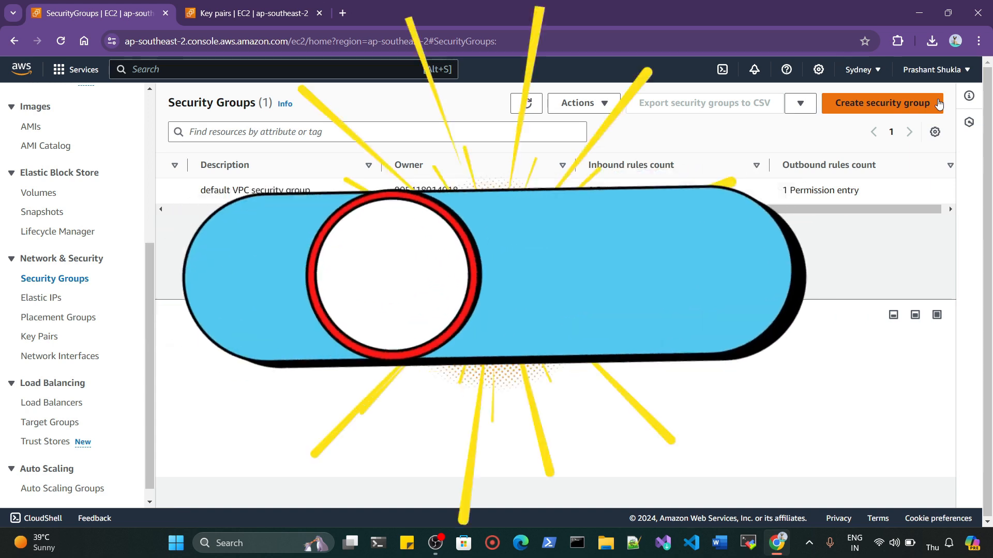